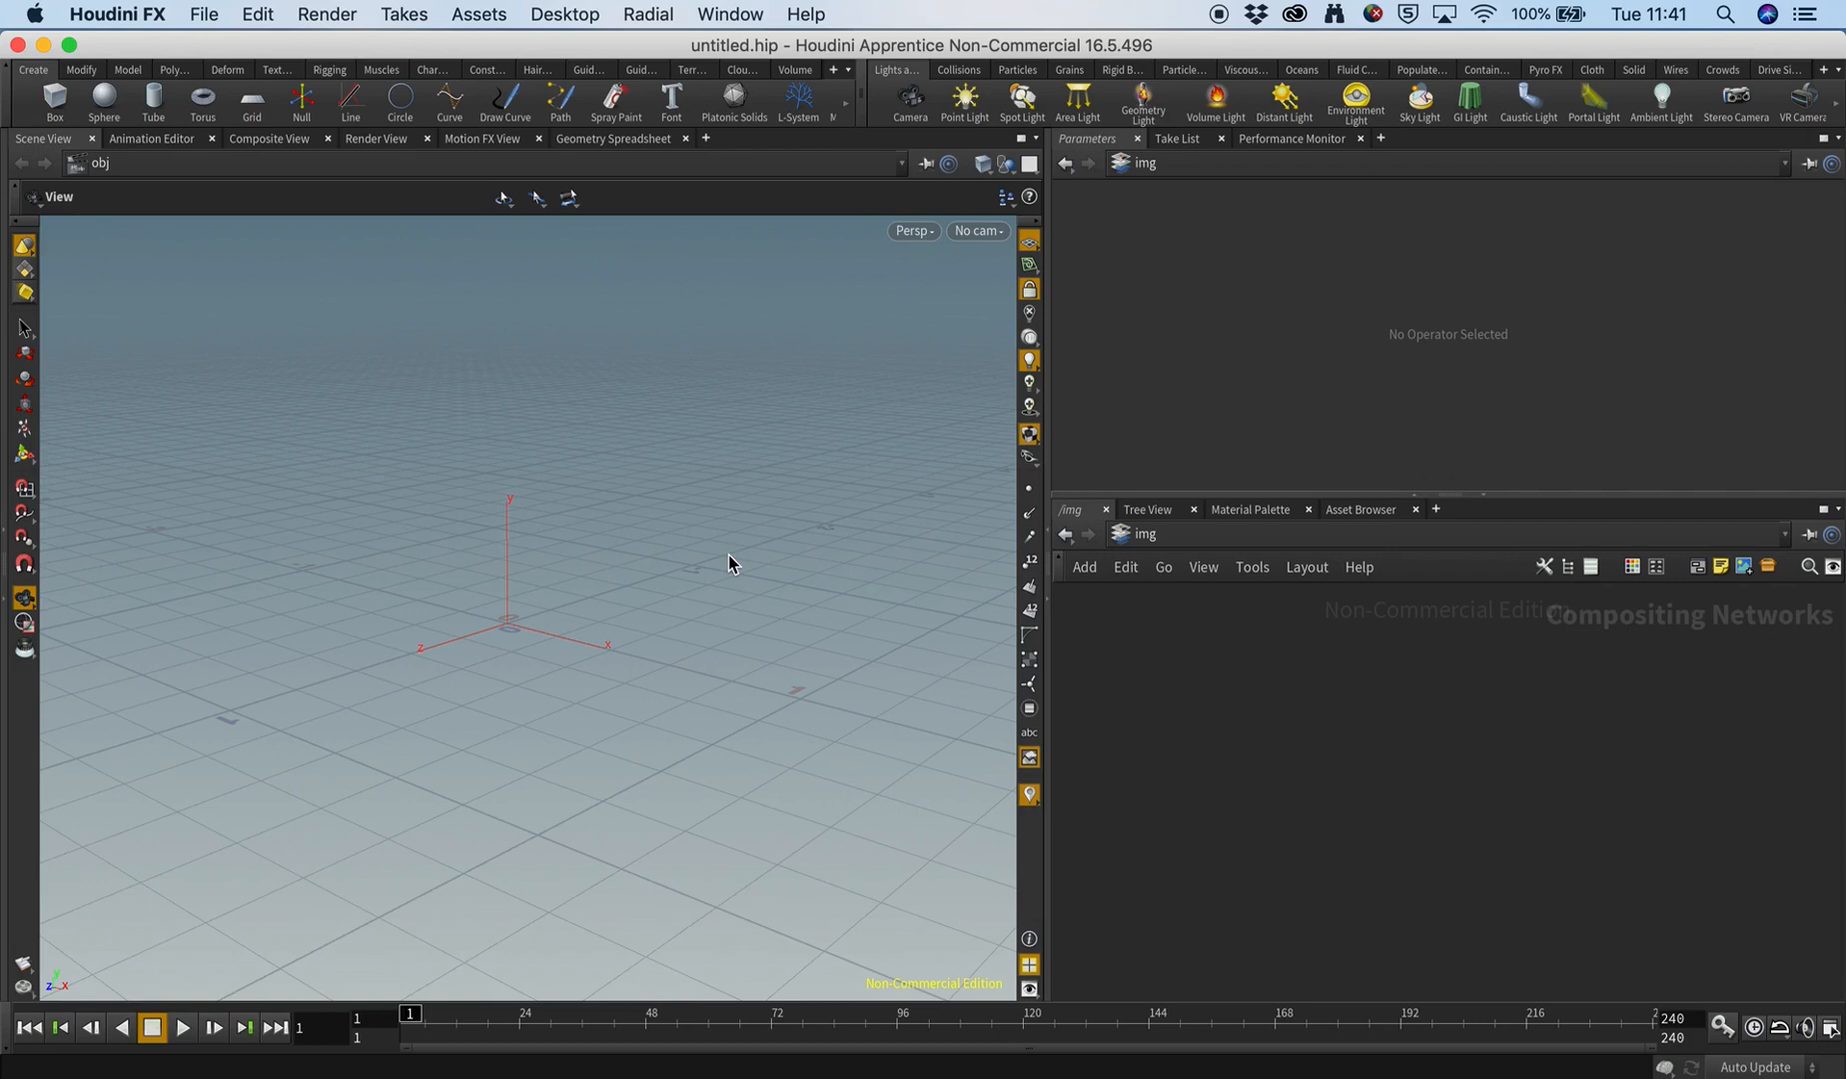
pyautogui.moveTo(650, 631)
pyautogui.mouseDown()
pyautogui.moveTo(664, 621)
pyautogui.moveTo(644, 630)
pyautogui.mouseUp()
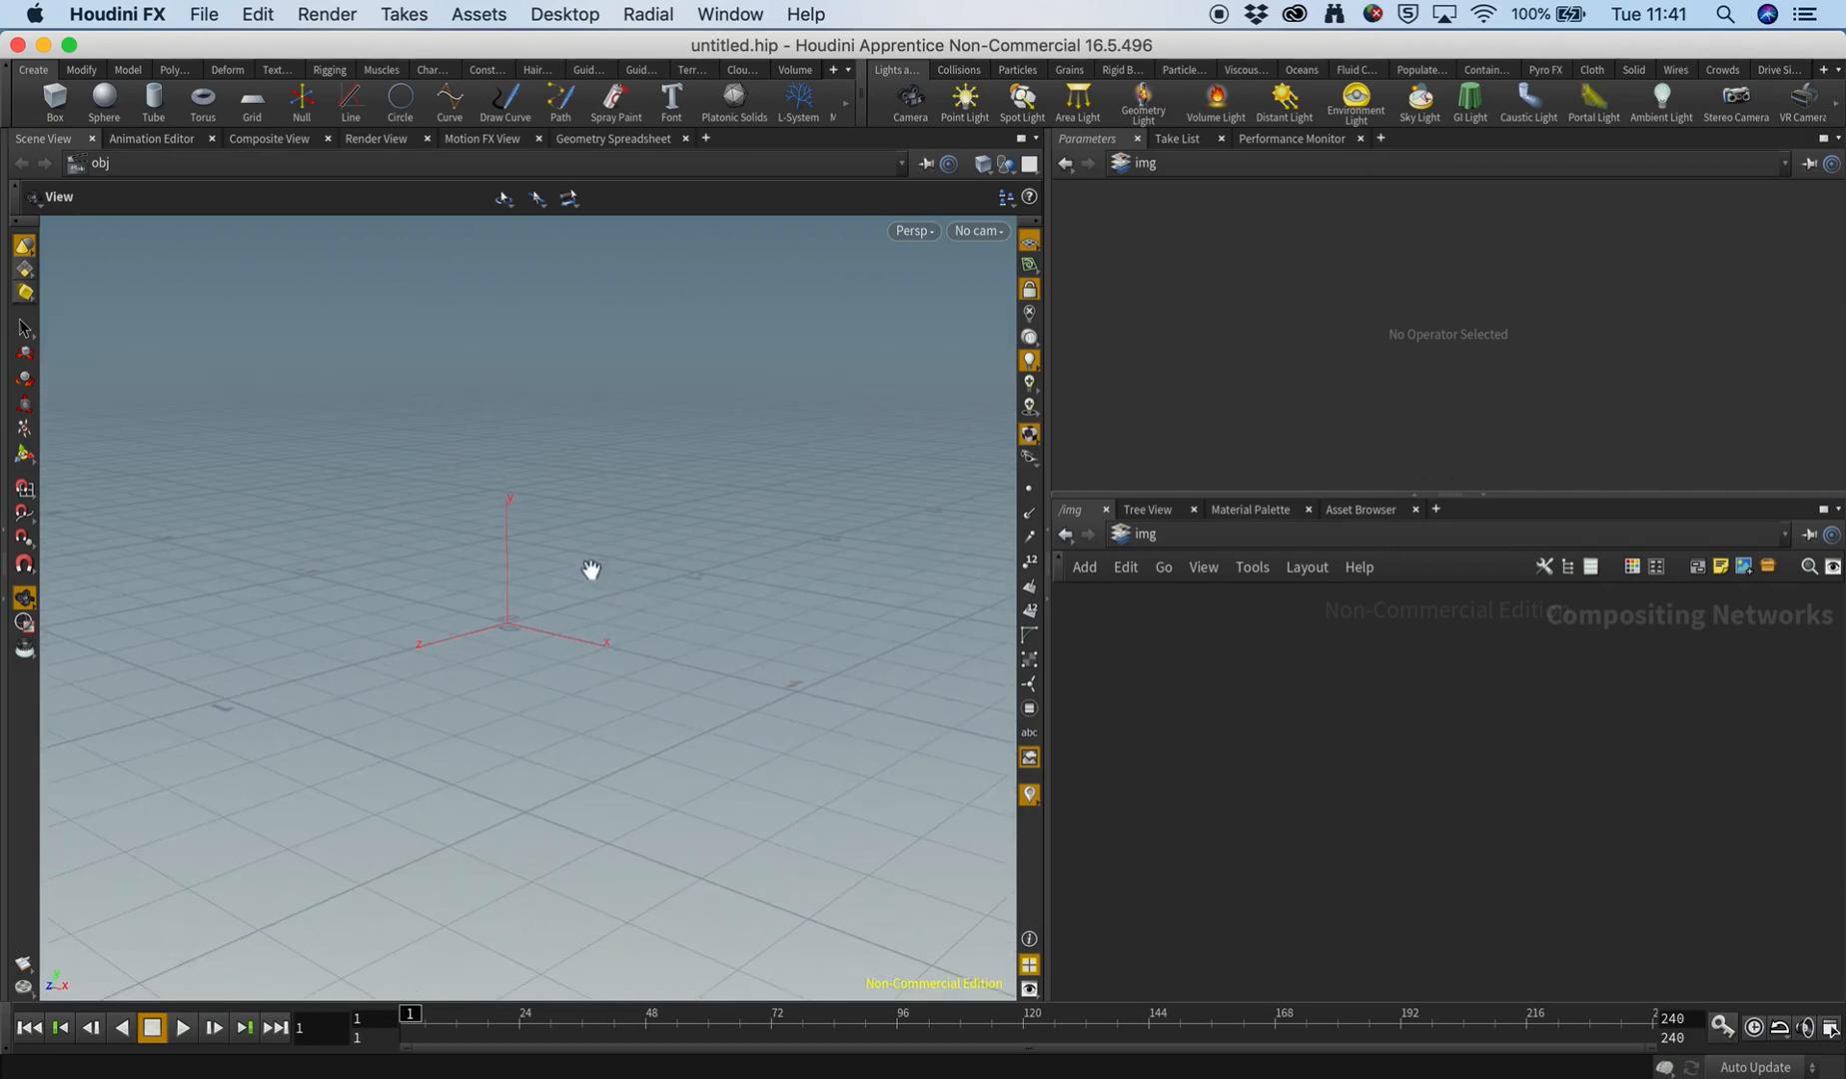
pyautogui.moveTo(593, 564); pyautogui.dragTo(593, 545, button='middle')
pyautogui.moveTo(593, 544); pyautogui.dragTo(710, 540)
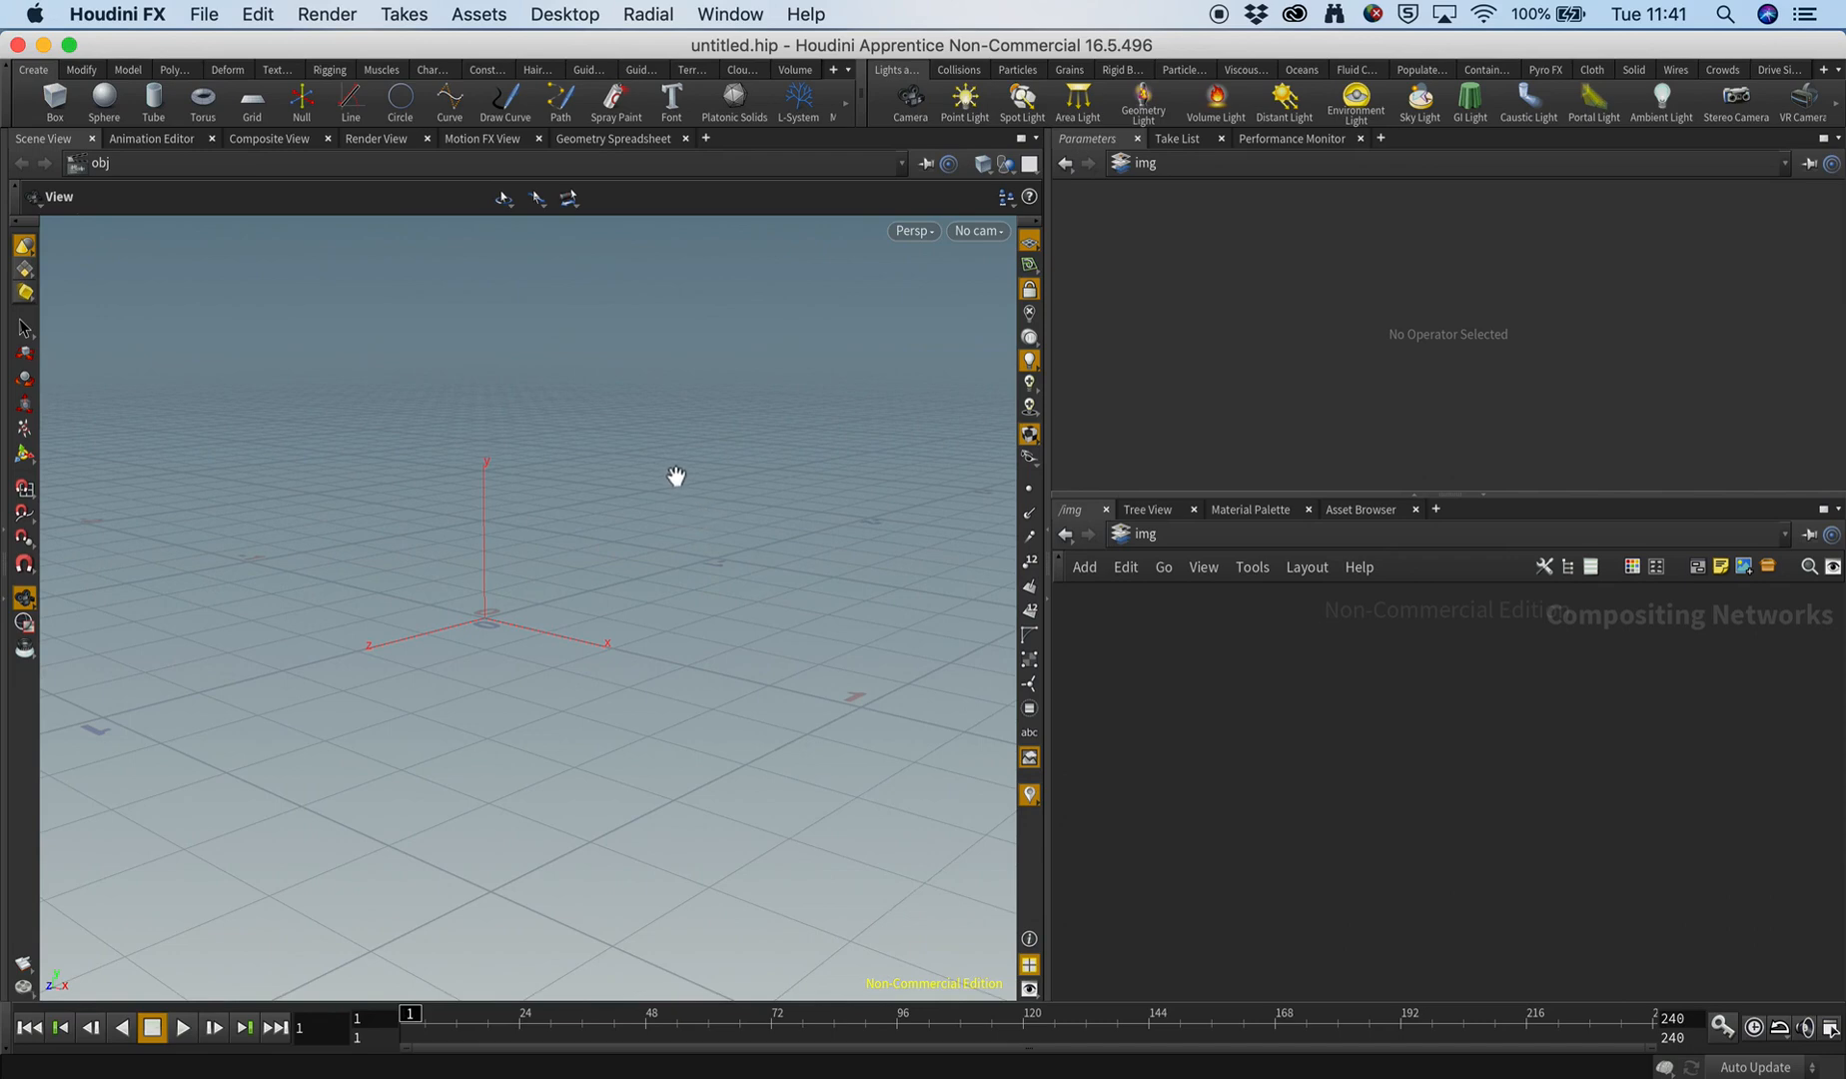
# Set the current project to the vfx_18_19 folder in HoudiniProjects.
pyautogui.click(206, 15)
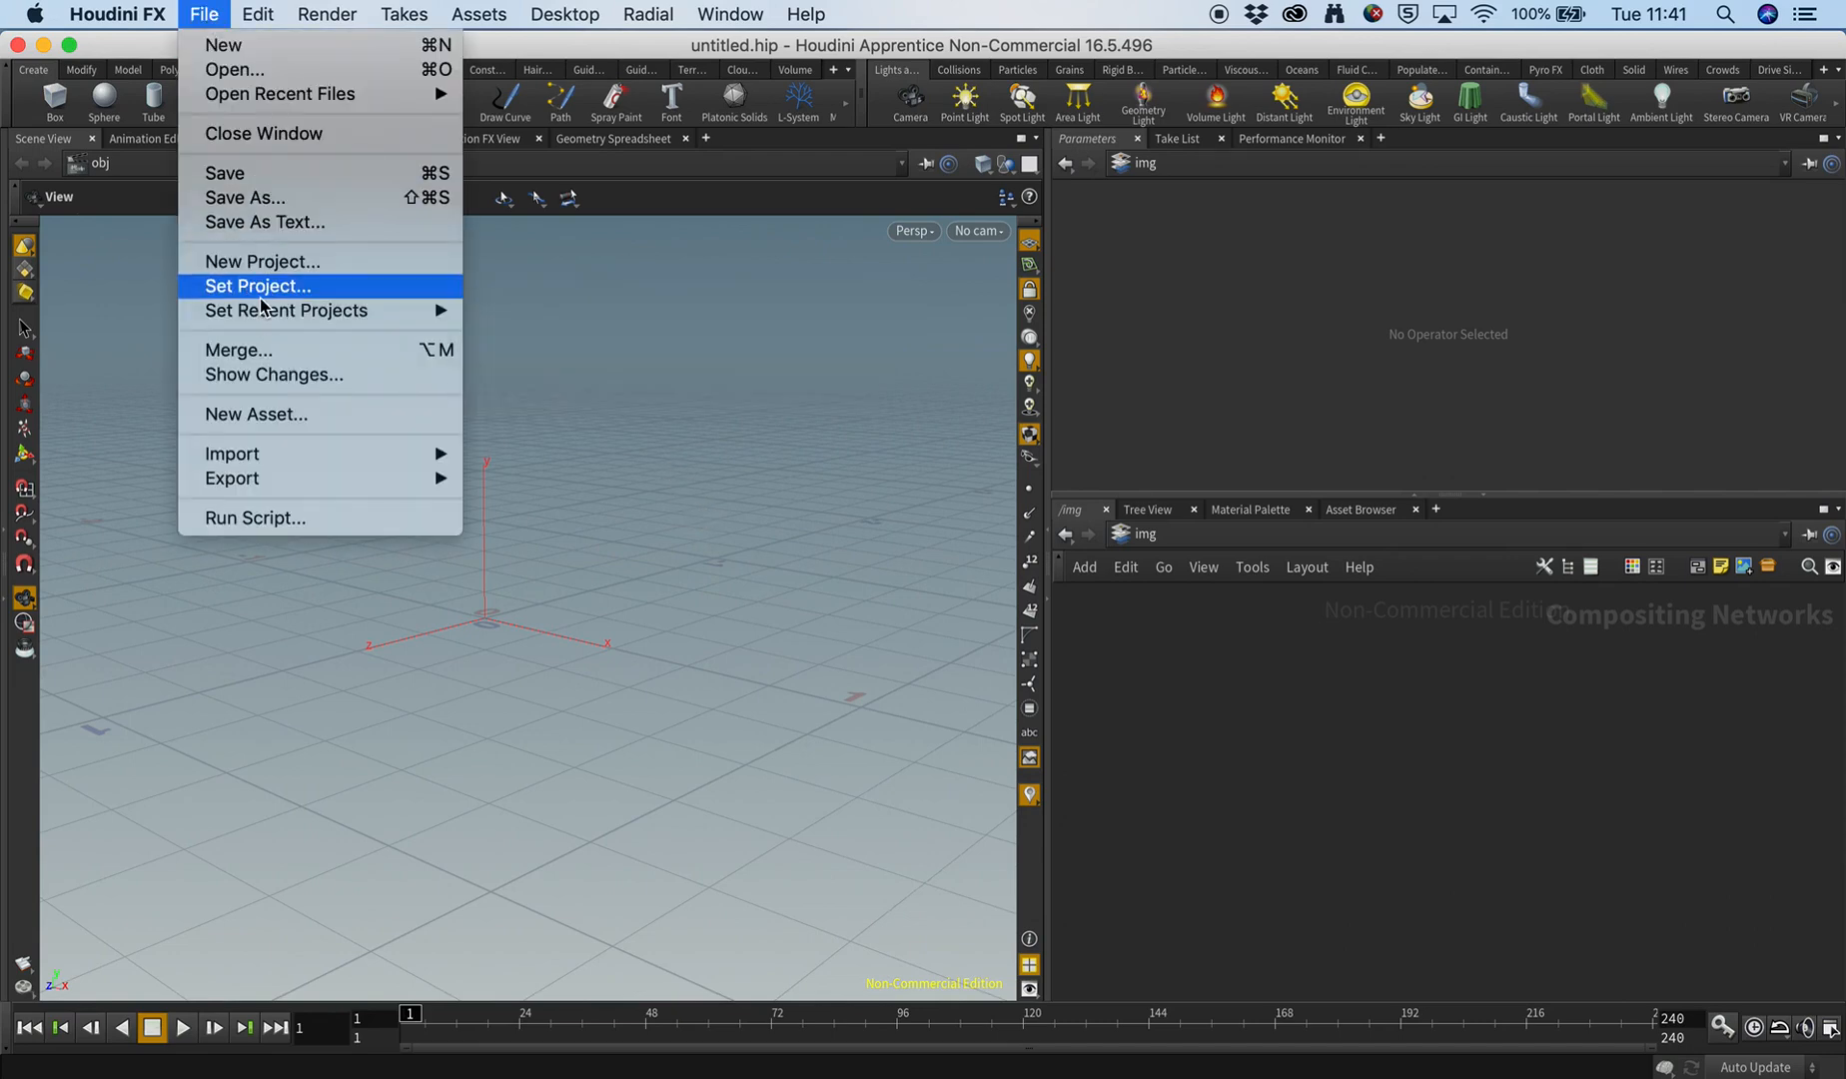
pyautogui.click(290, 286)
pyautogui.scroll(-1, 324, 317)
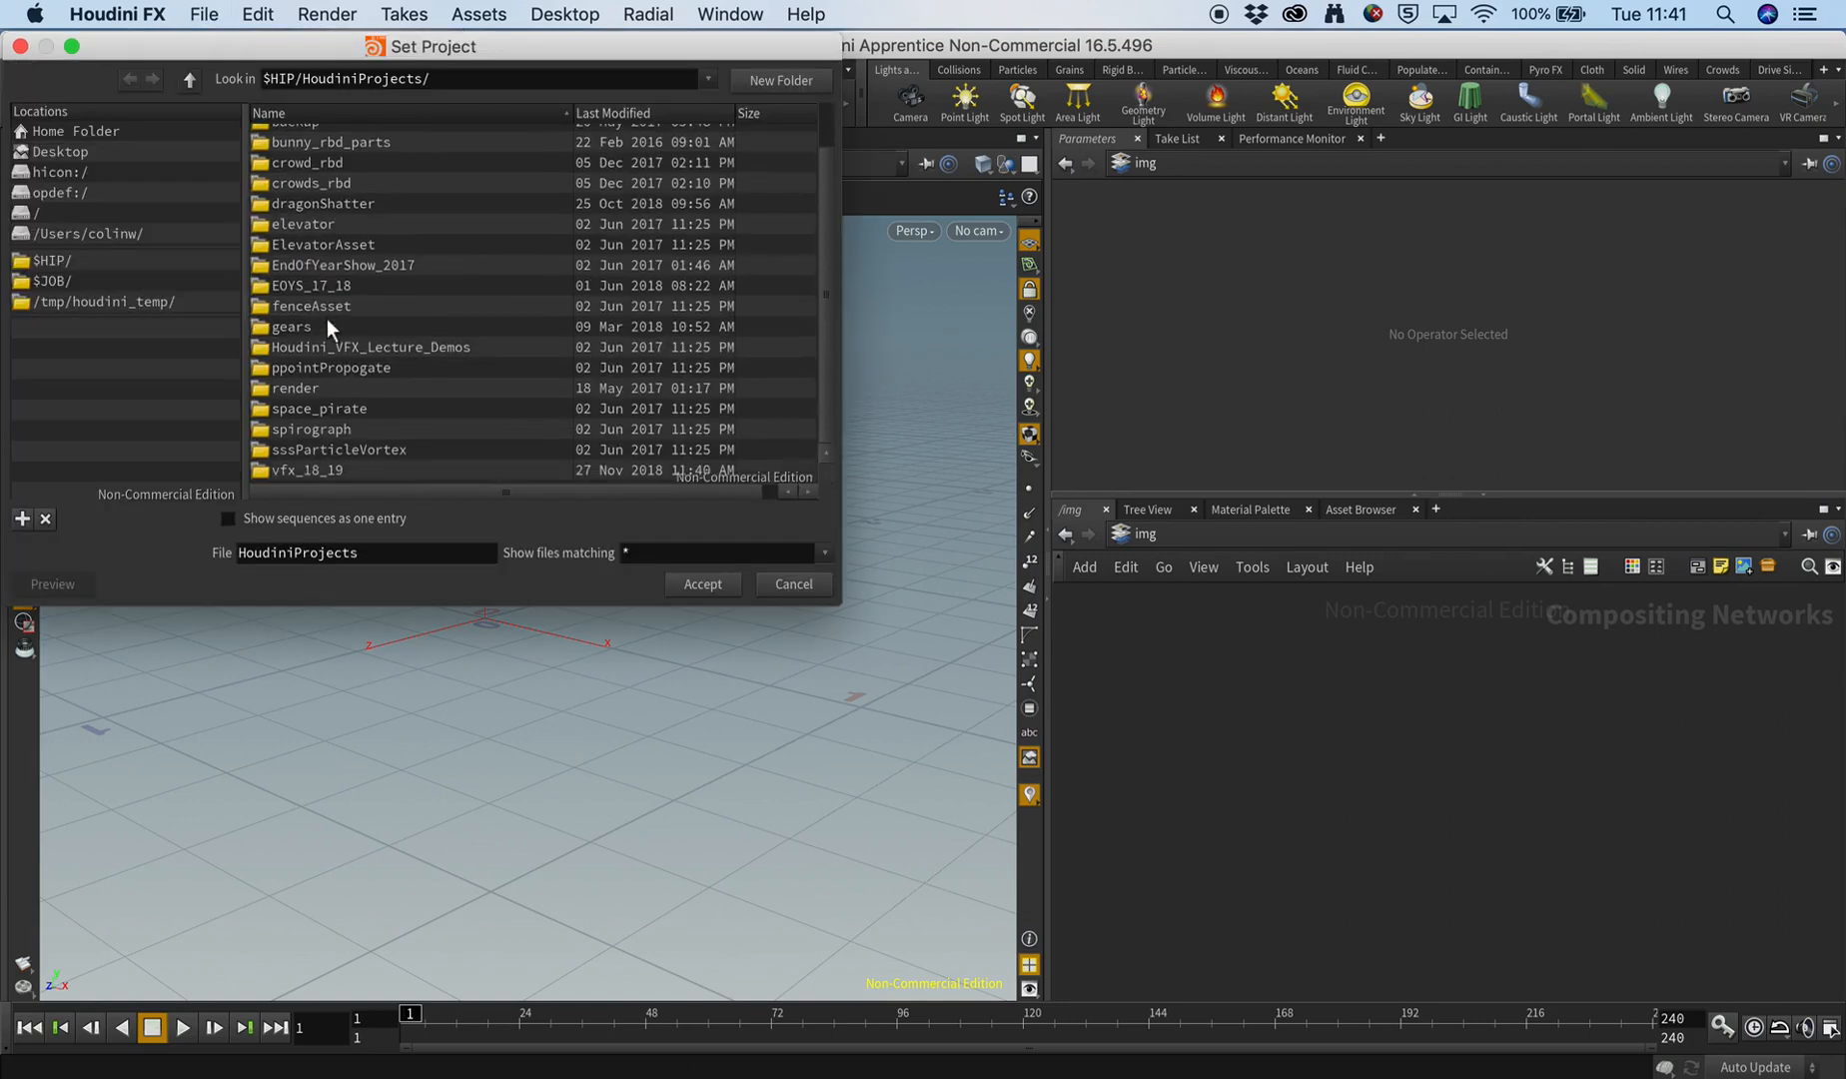
pyautogui.click(266, 471)
pyautogui.click(700, 582)
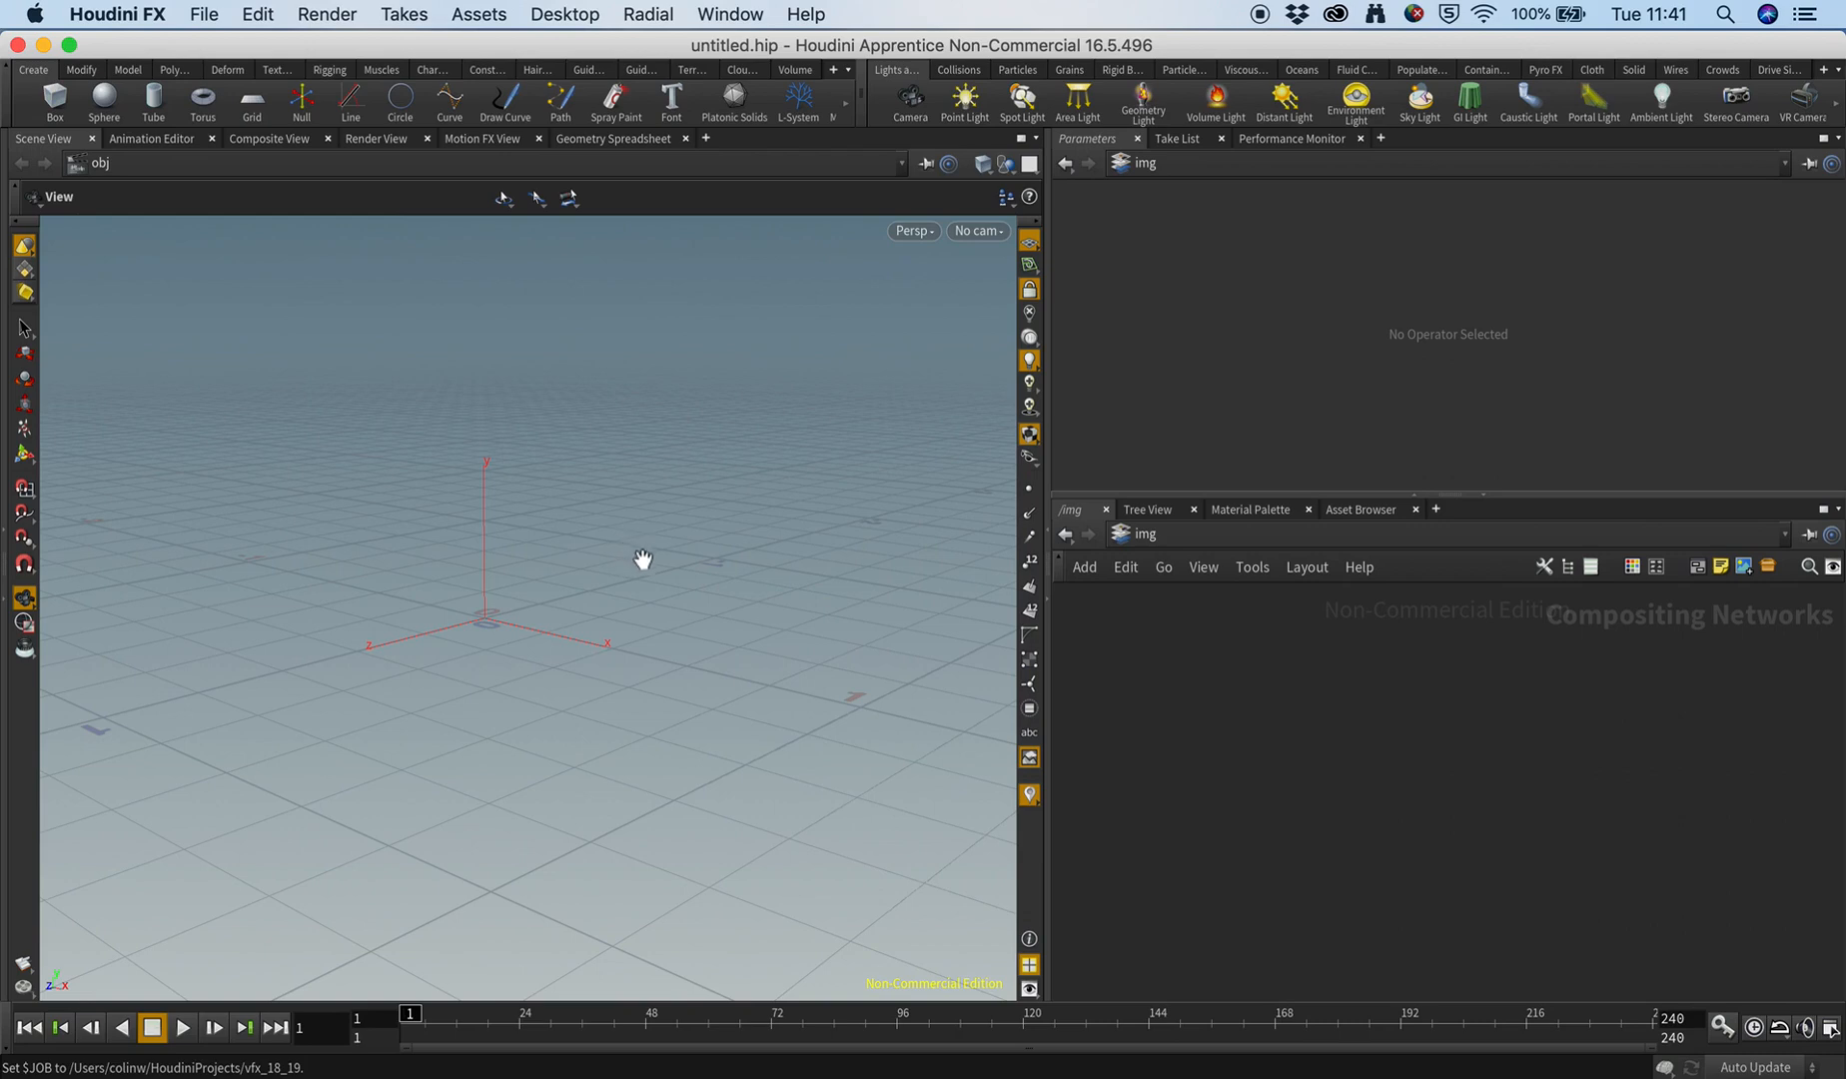
pyautogui.moveTo(642, 560); pyautogui.dragTo(680, 579)
pyautogui.moveTo(680, 581); pyautogui.dragTo(678, 569, button='middle')
pyautogui.moveTo(677, 569); pyautogui.dragTo(506, 578)
pyautogui.moveTo(647, 577); pyautogui.dragTo(585, 594, button='middle')
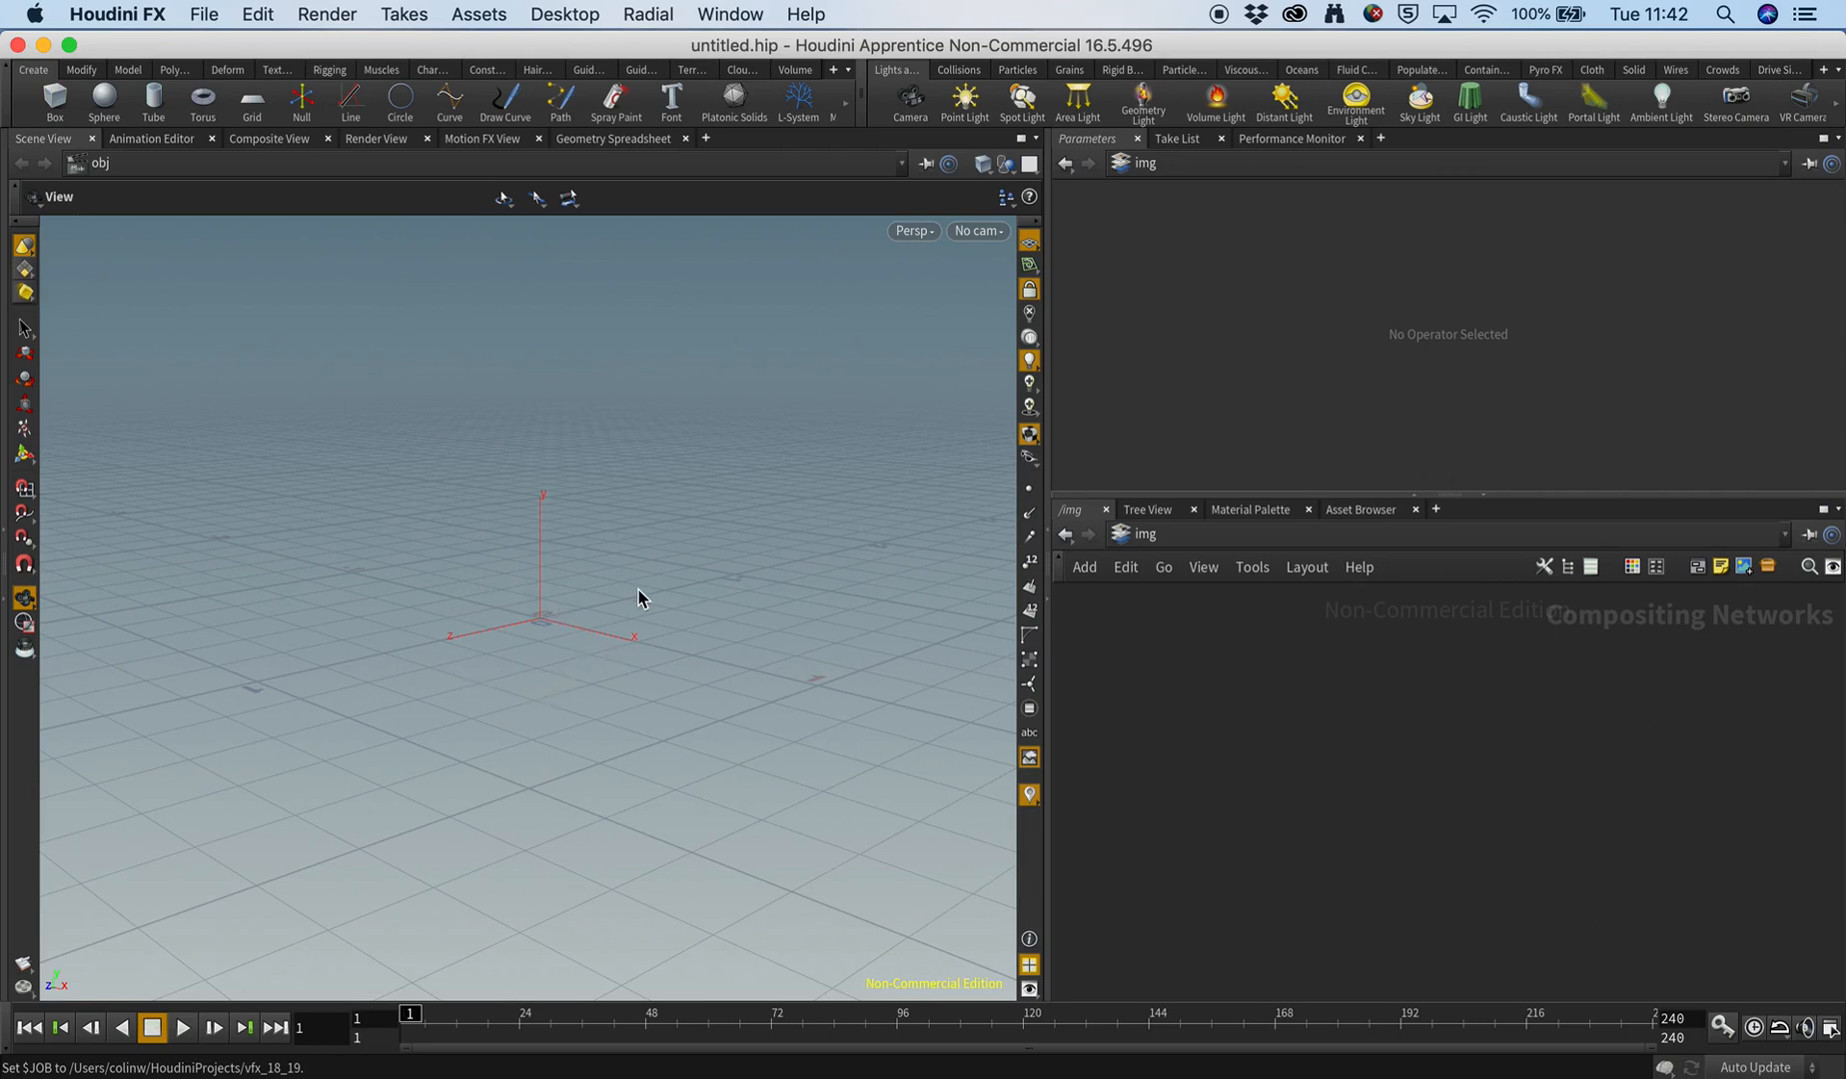
# Create a Geometry object at the scene origin.
pyautogui.press('Tab')
pyautogui.write('ge')
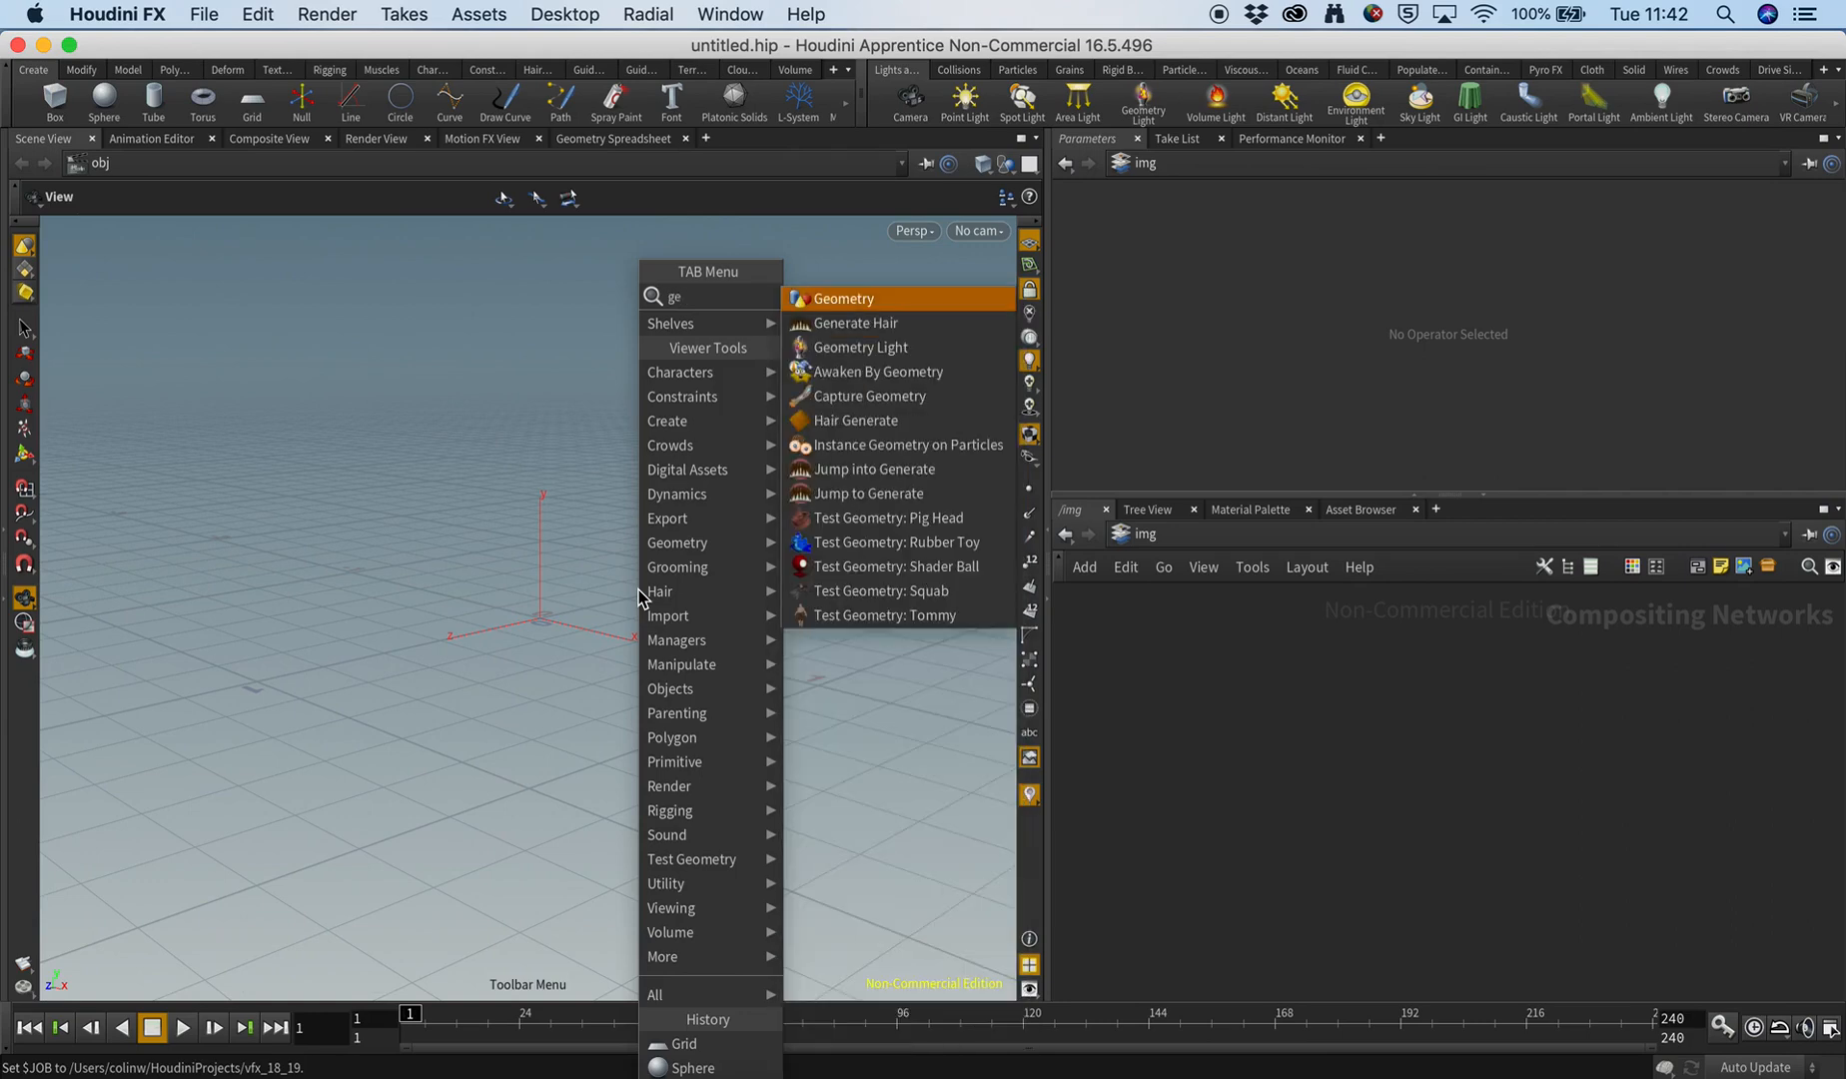
pyautogui.press('Return')
pyautogui.press('Return')
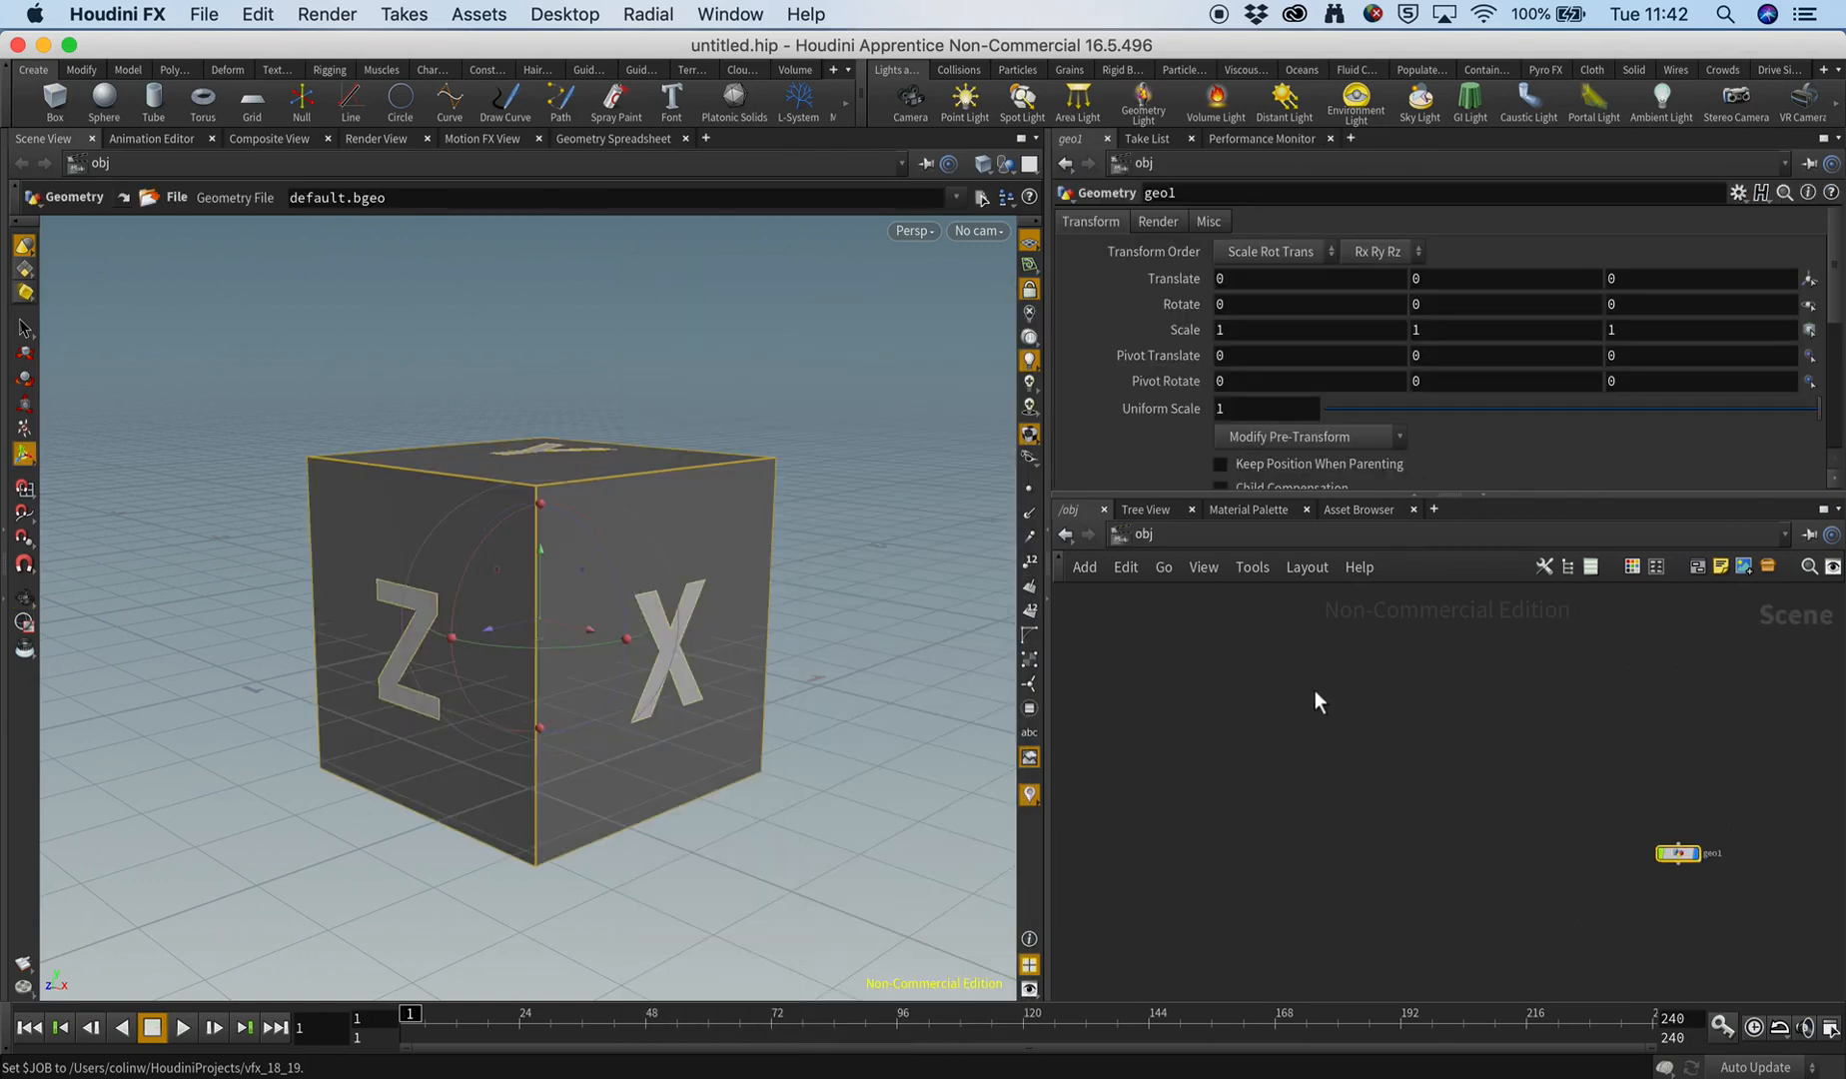
# Go inside the new geometry object and load dragon.obj from the vfx_18_19 folder into its File node.
pyautogui.press('g')
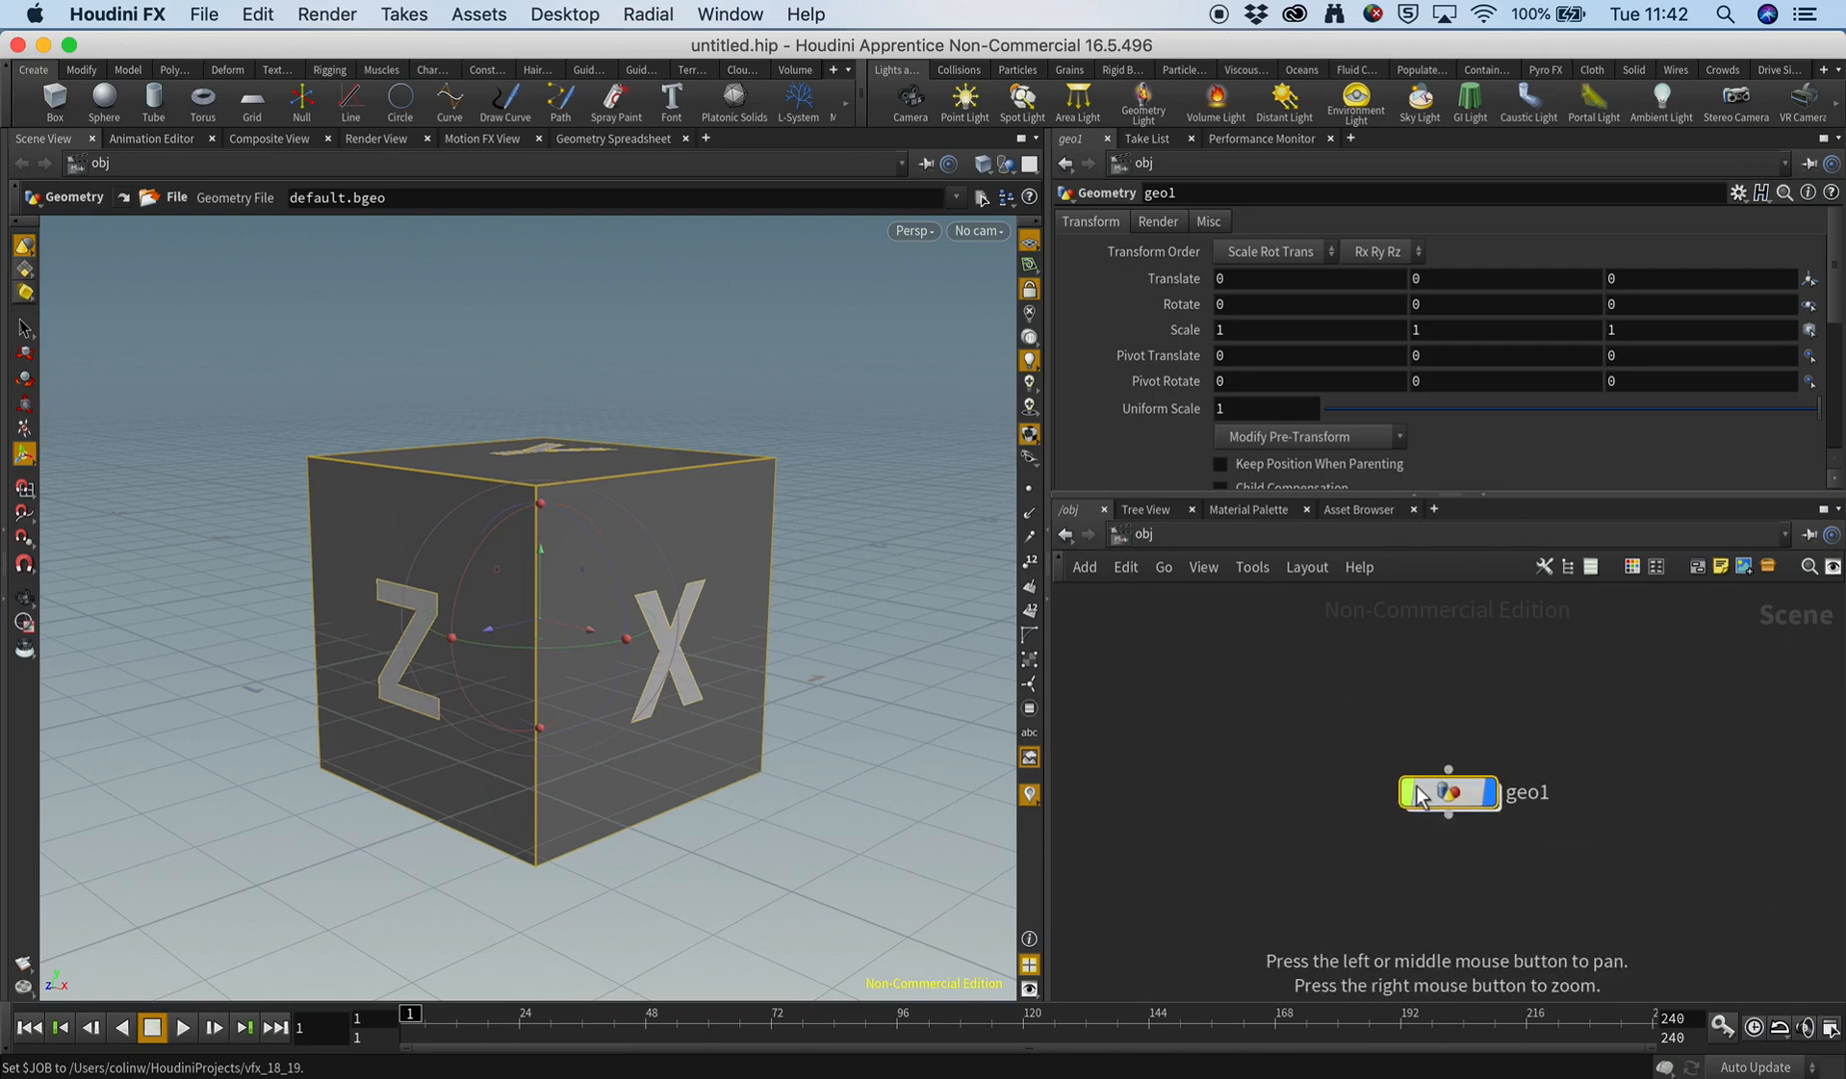
pyautogui.doubleClick(1435, 789)
pyautogui.moveTo(1292, 697); pyautogui.dragTo(1473, 835)
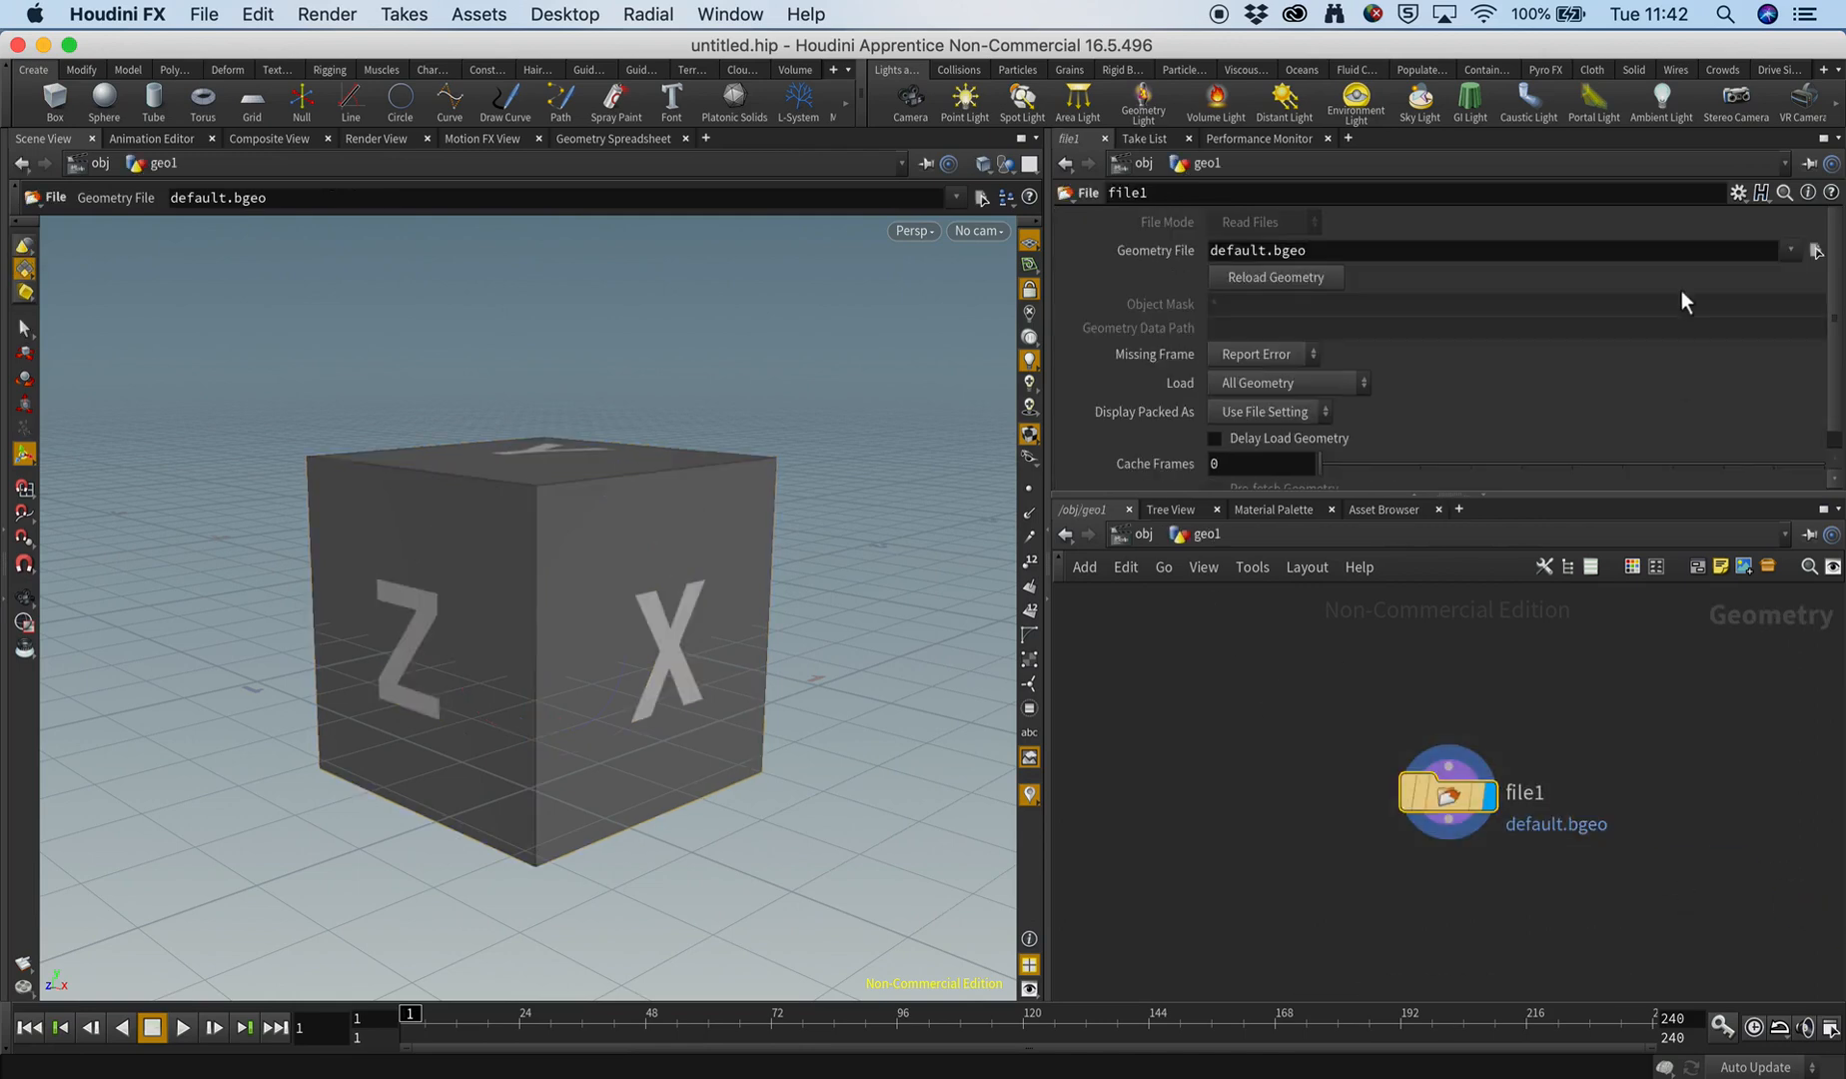
pyautogui.click(1818, 250)
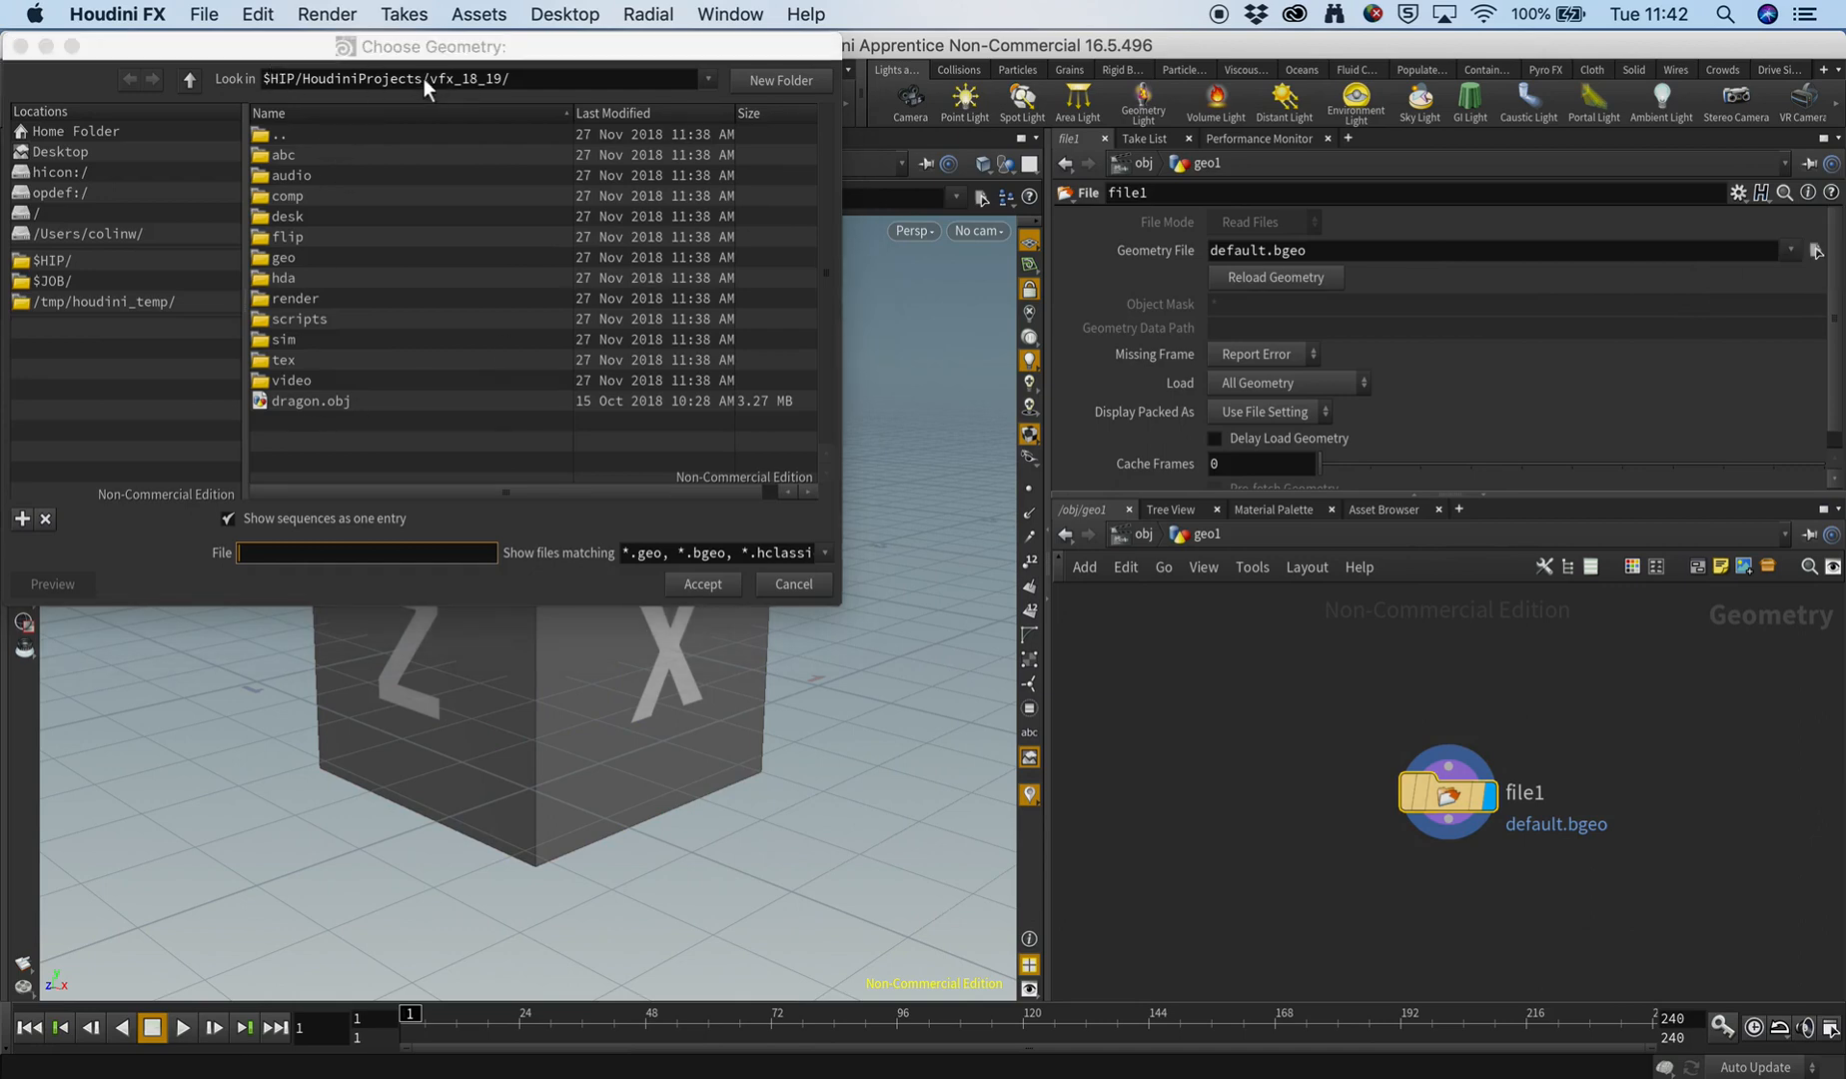
pyautogui.click(309, 404)
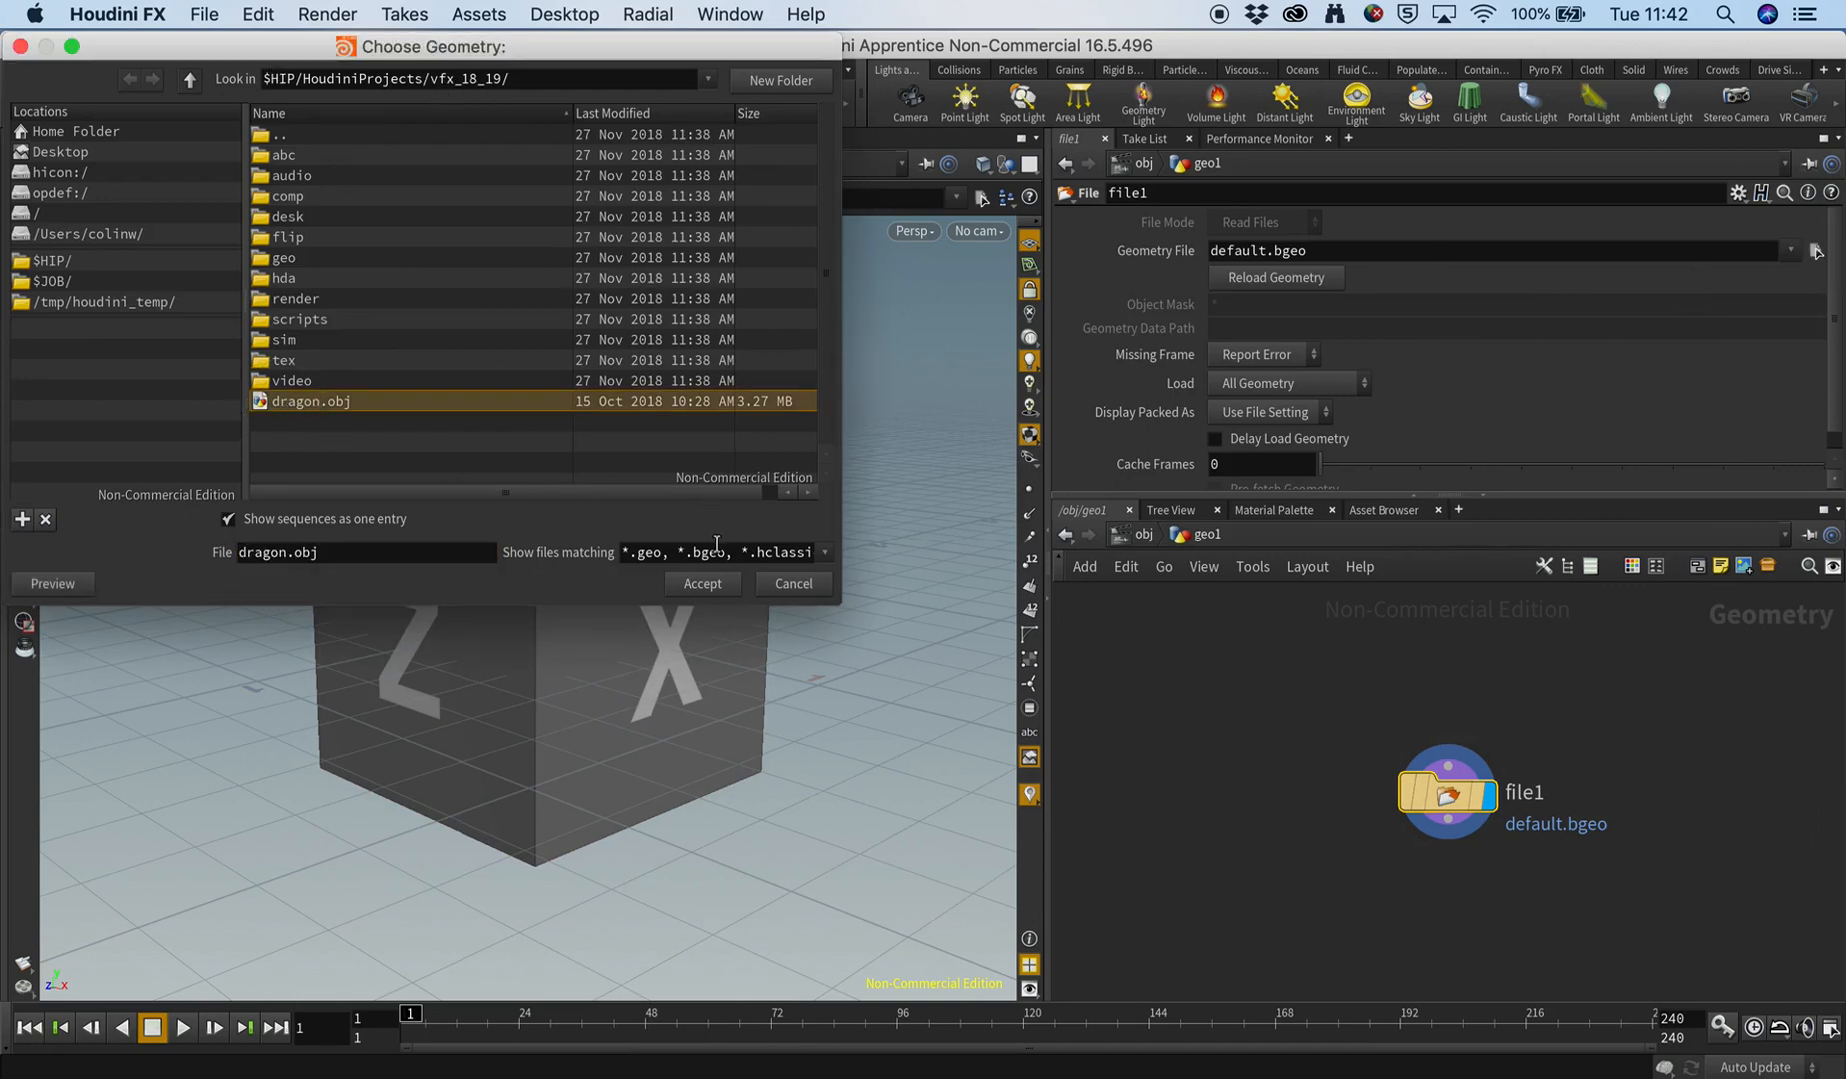
pyautogui.click(689, 586)
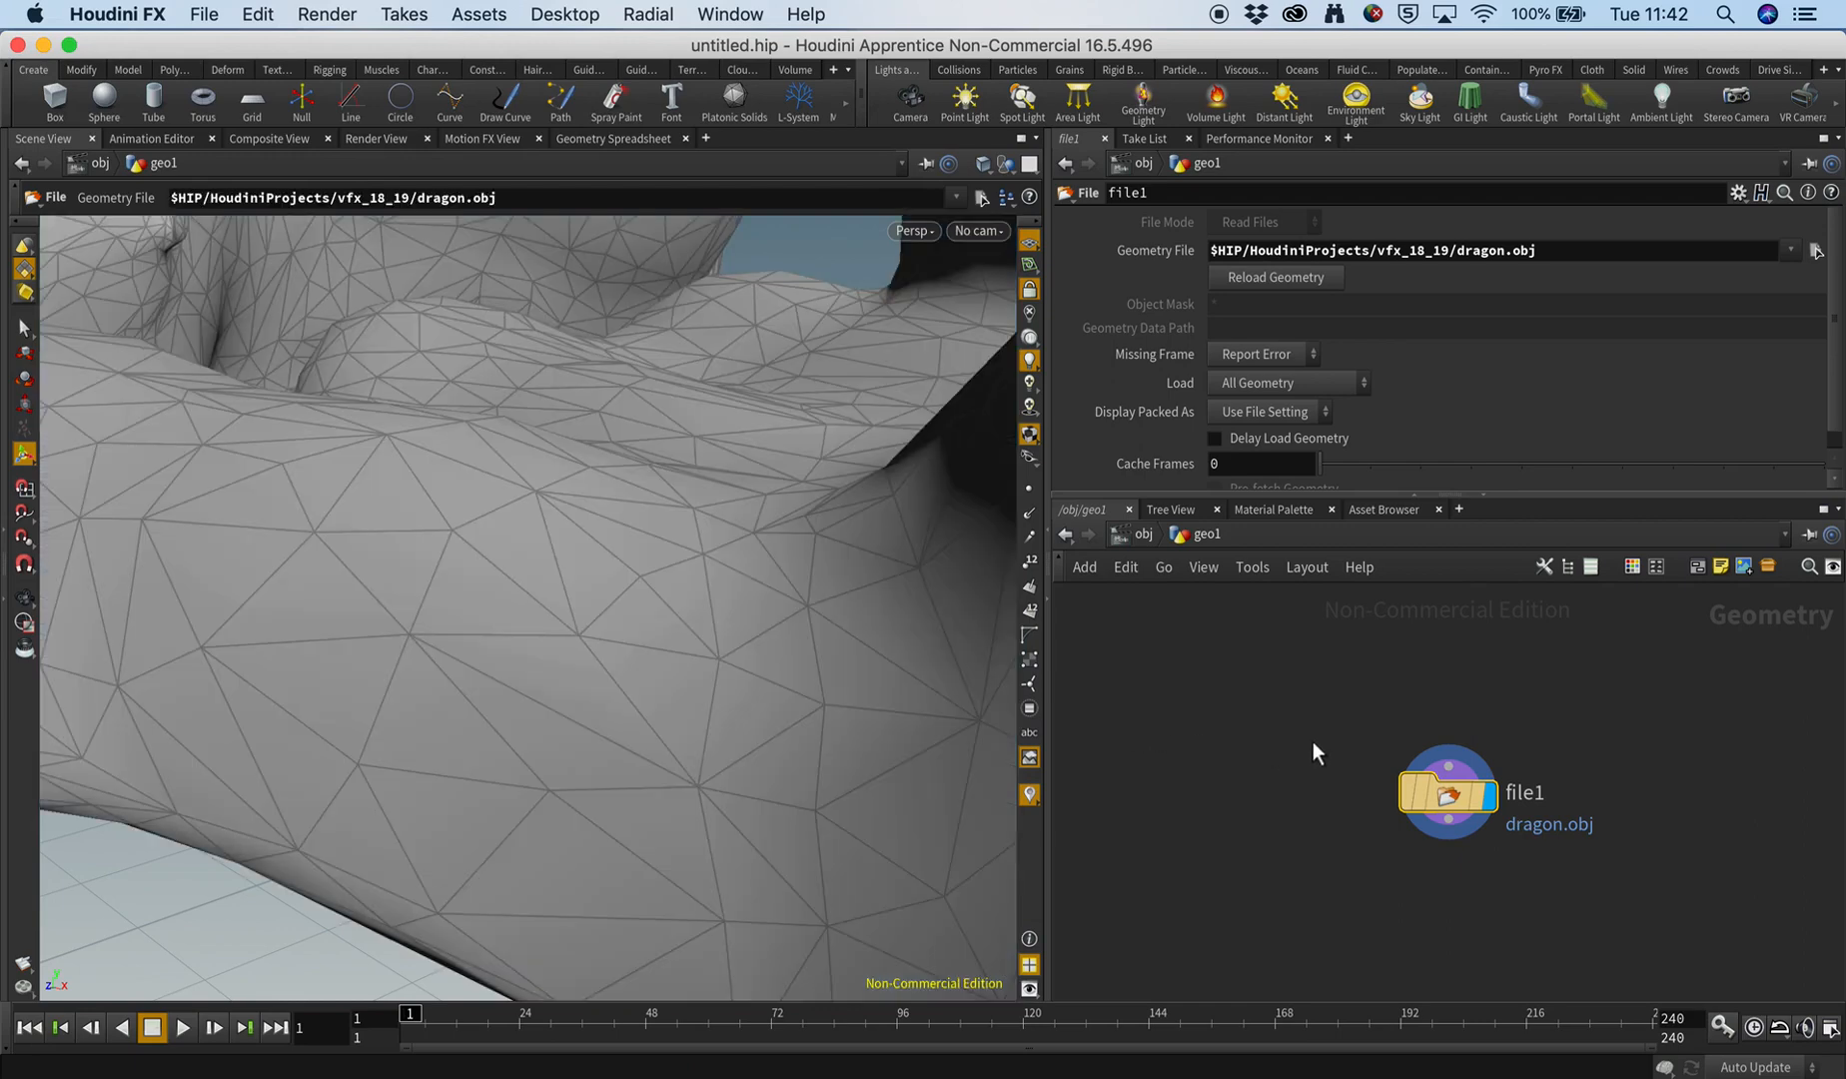
# Add a Transform node below the File node and connect the File node's output to its input.
pyautogui.press('Tab')
pyautogui.write('tr')
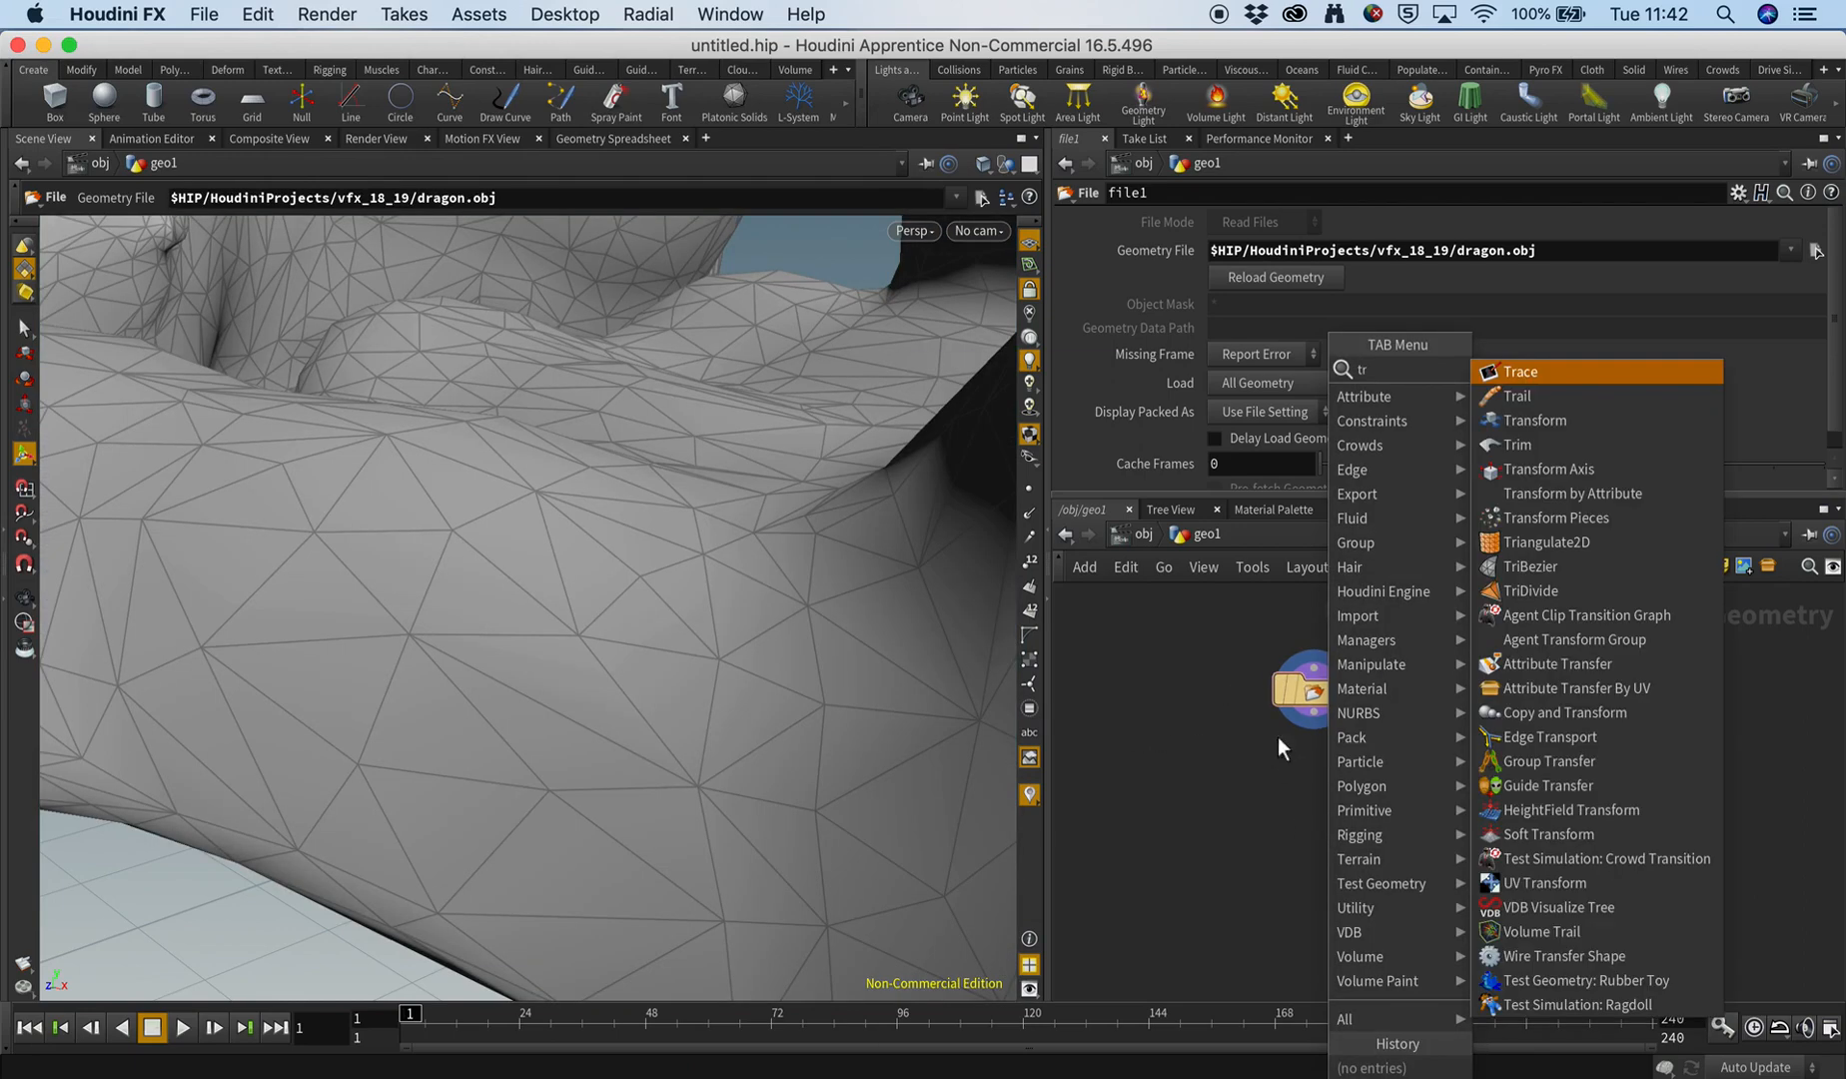
pyautogui.press('Down')
pyautogui.press('Down')
pyautogui.press('Return')
pyautogui.click(1312, 792)
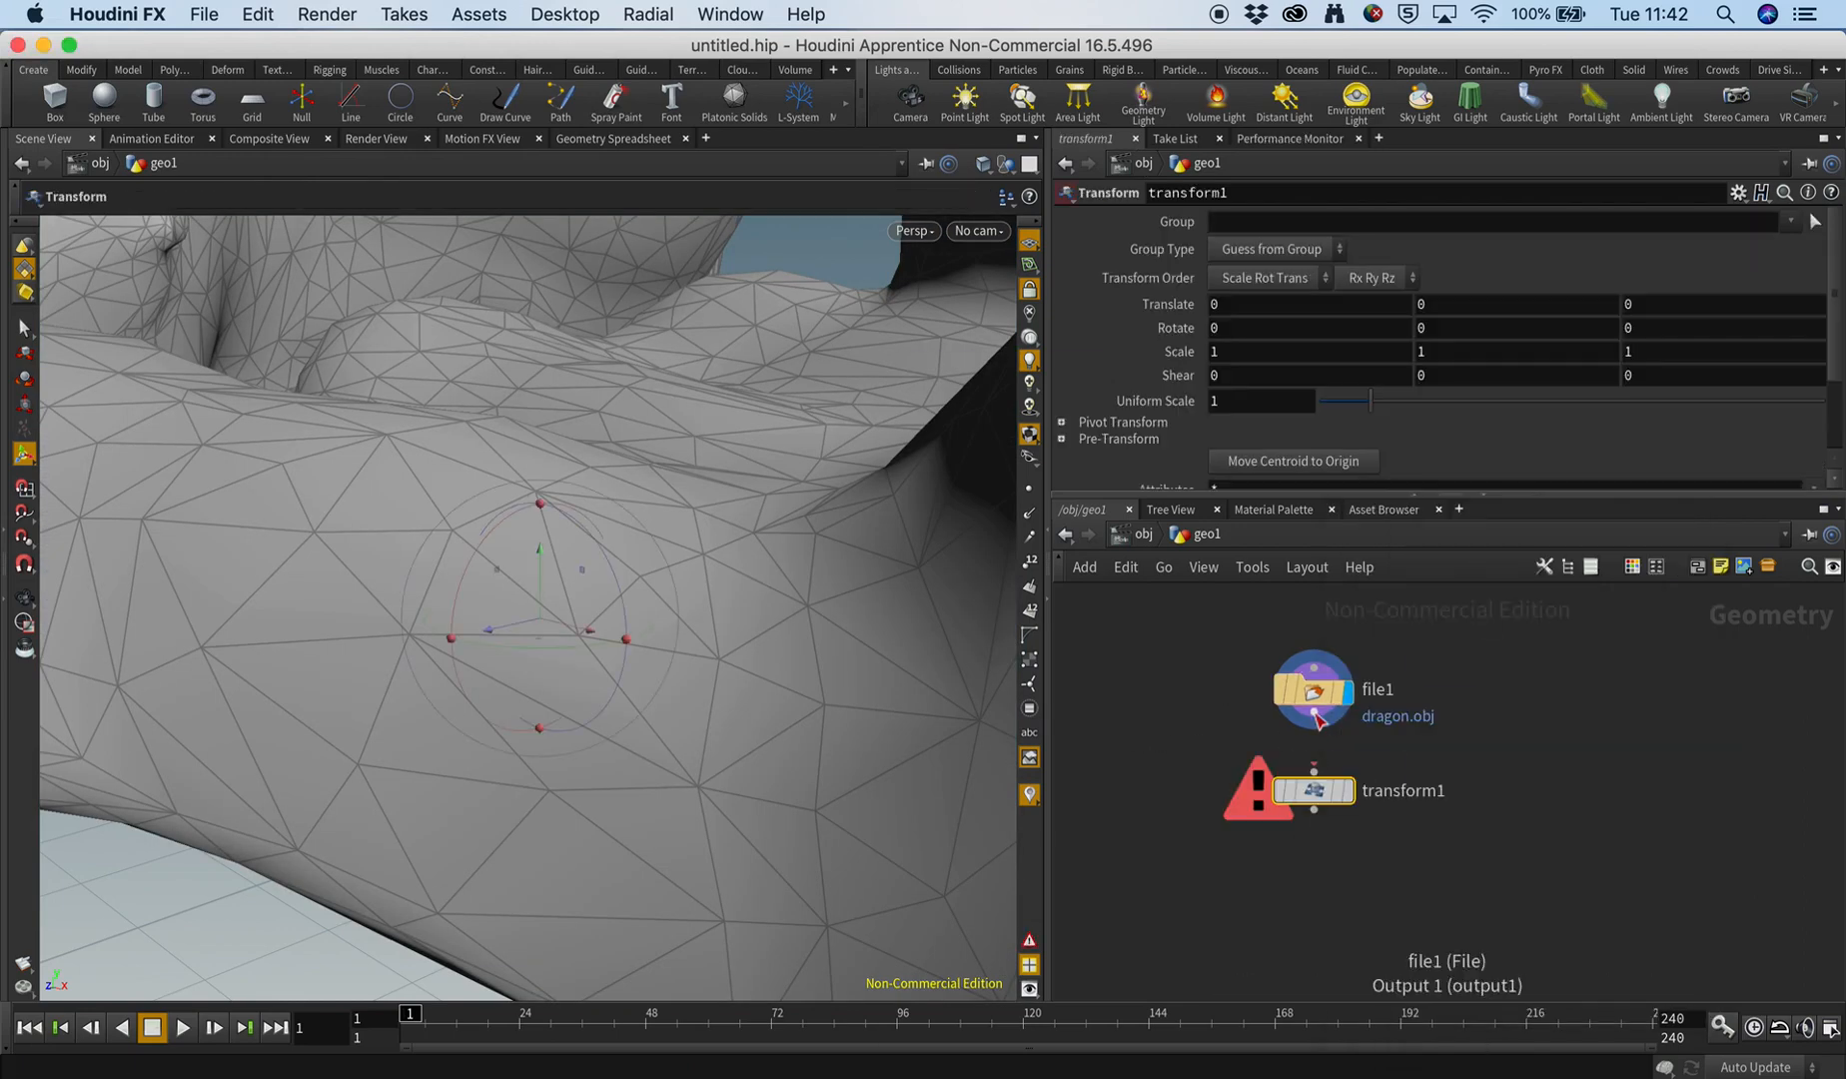
pyautogui.click(1313, 711)
pyautogui.click(1314, 771)
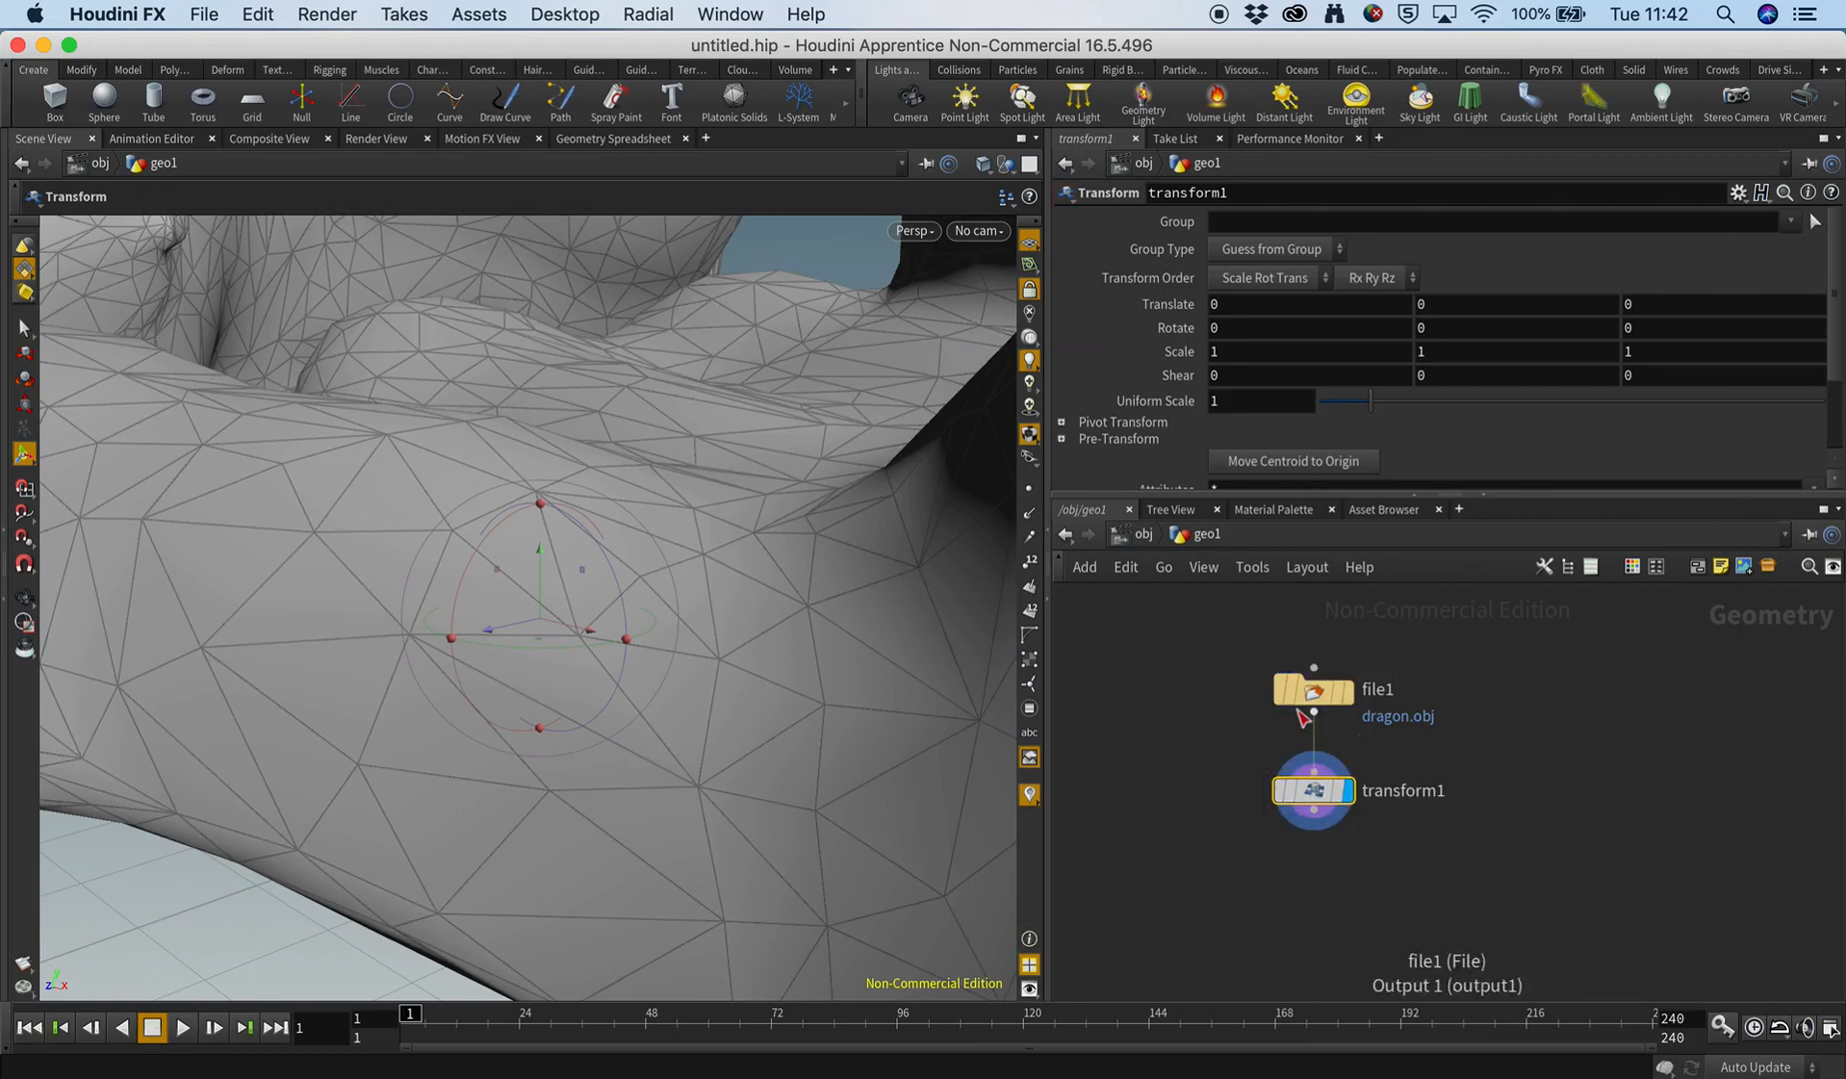
# Set the Transform node's uniform scale to 0.1 and view the whole dragon from the side.
pyautogui.moveTo(1249, 401); pyautogui.dragTo(1125, 399)
pyautogui.write('0.')
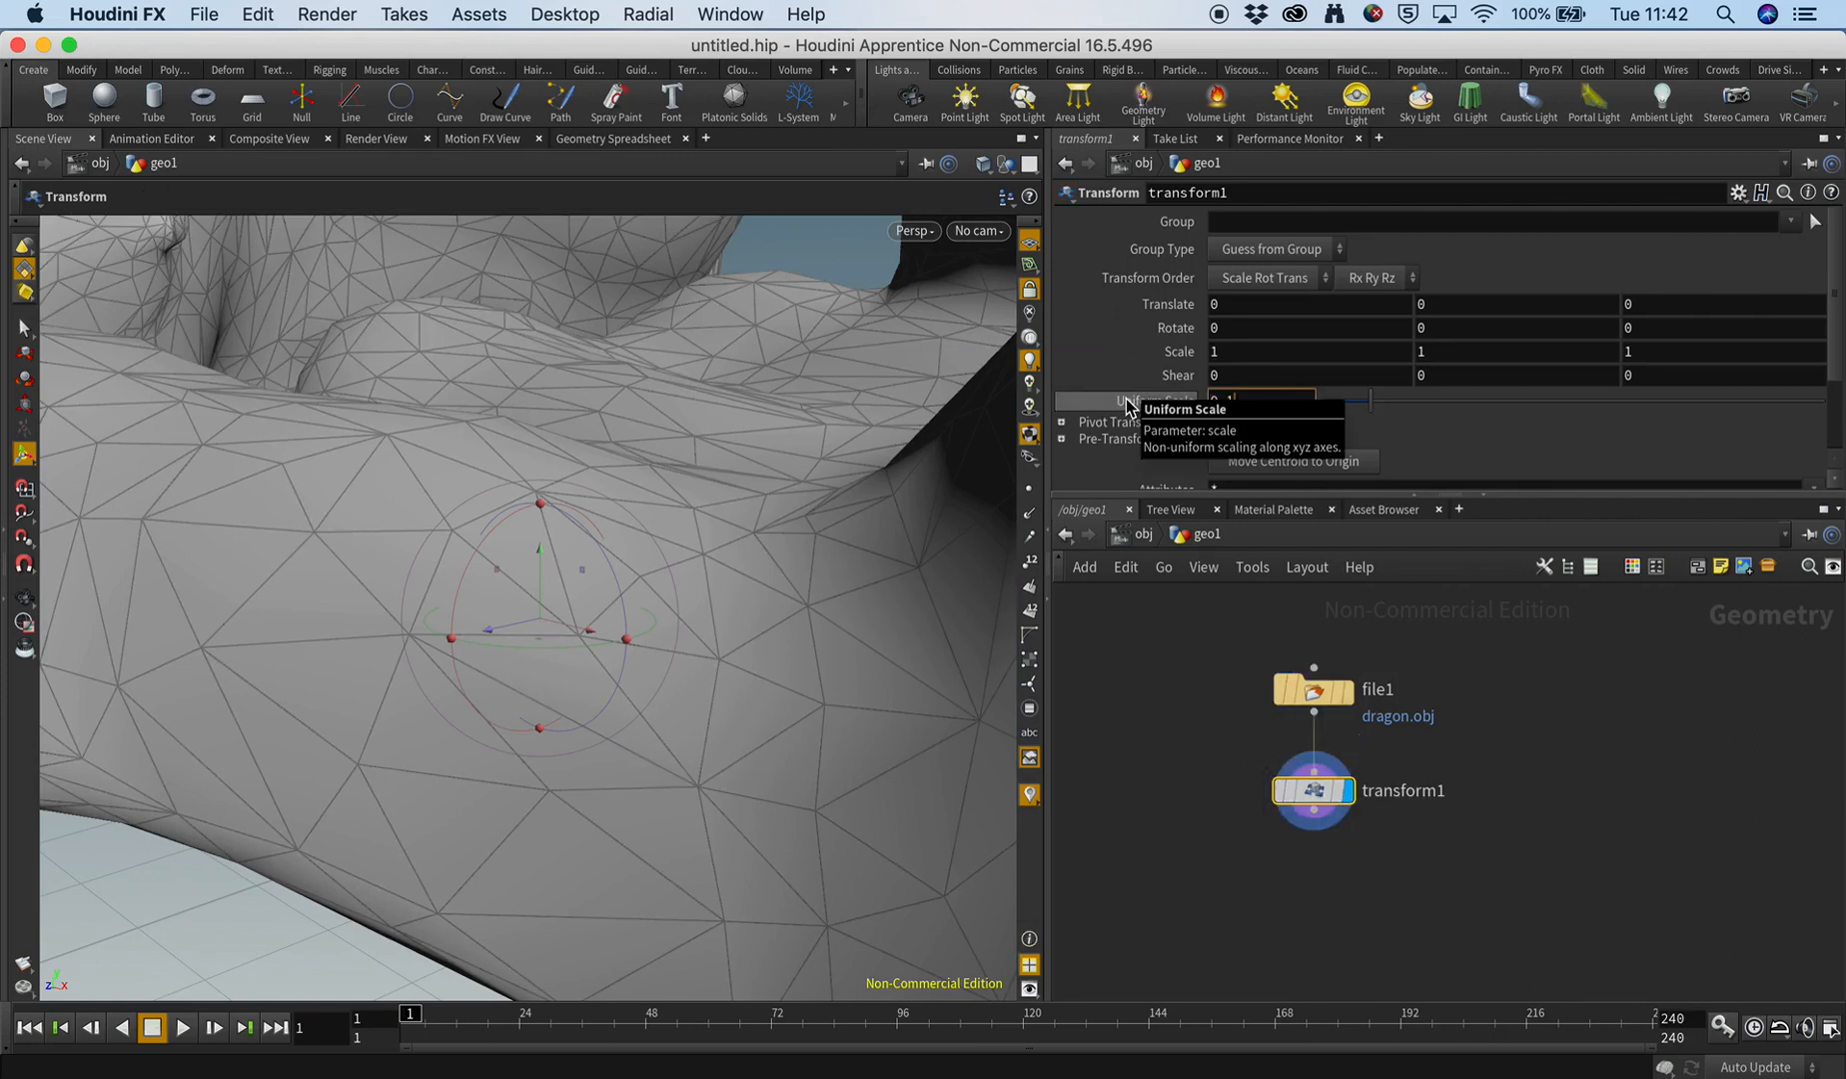
pyautogui.press('Return')
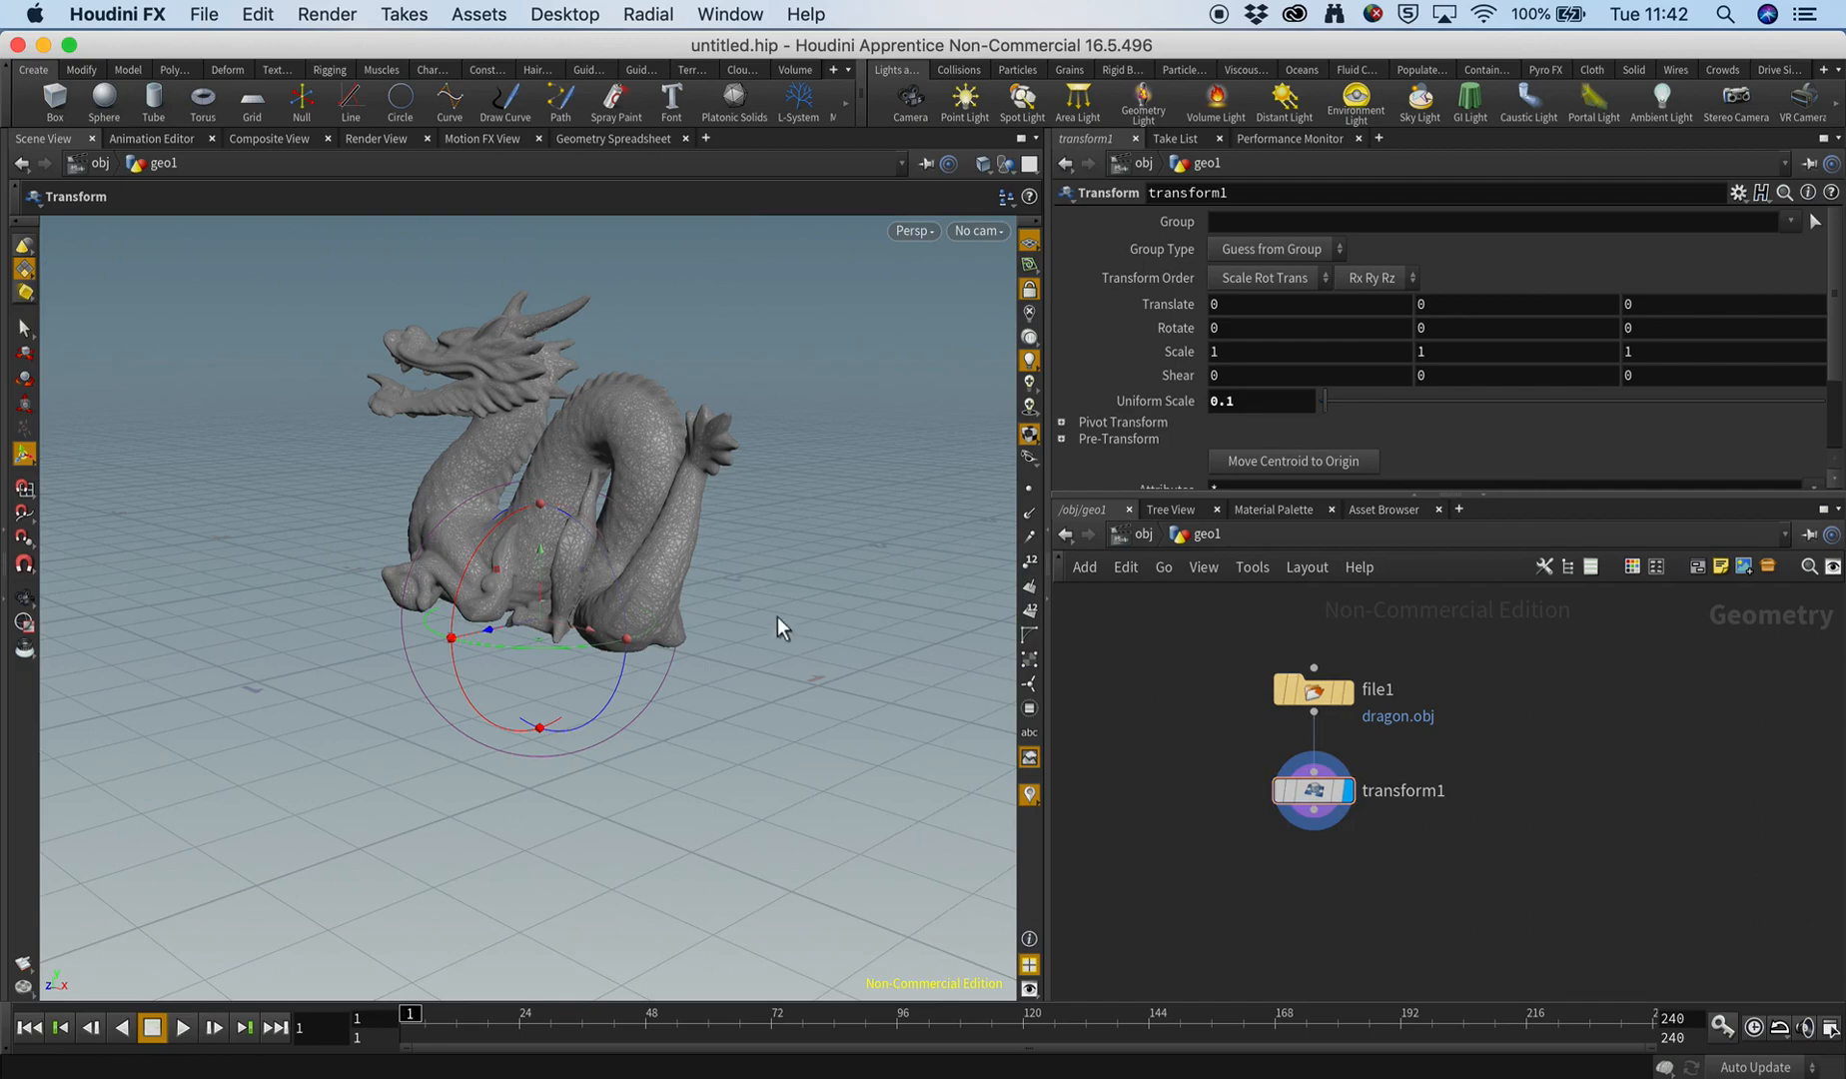
pyautogui.press('Escape')
pyautogui.moveTo(530, 582); pyautogui.dragTo(671, 643)
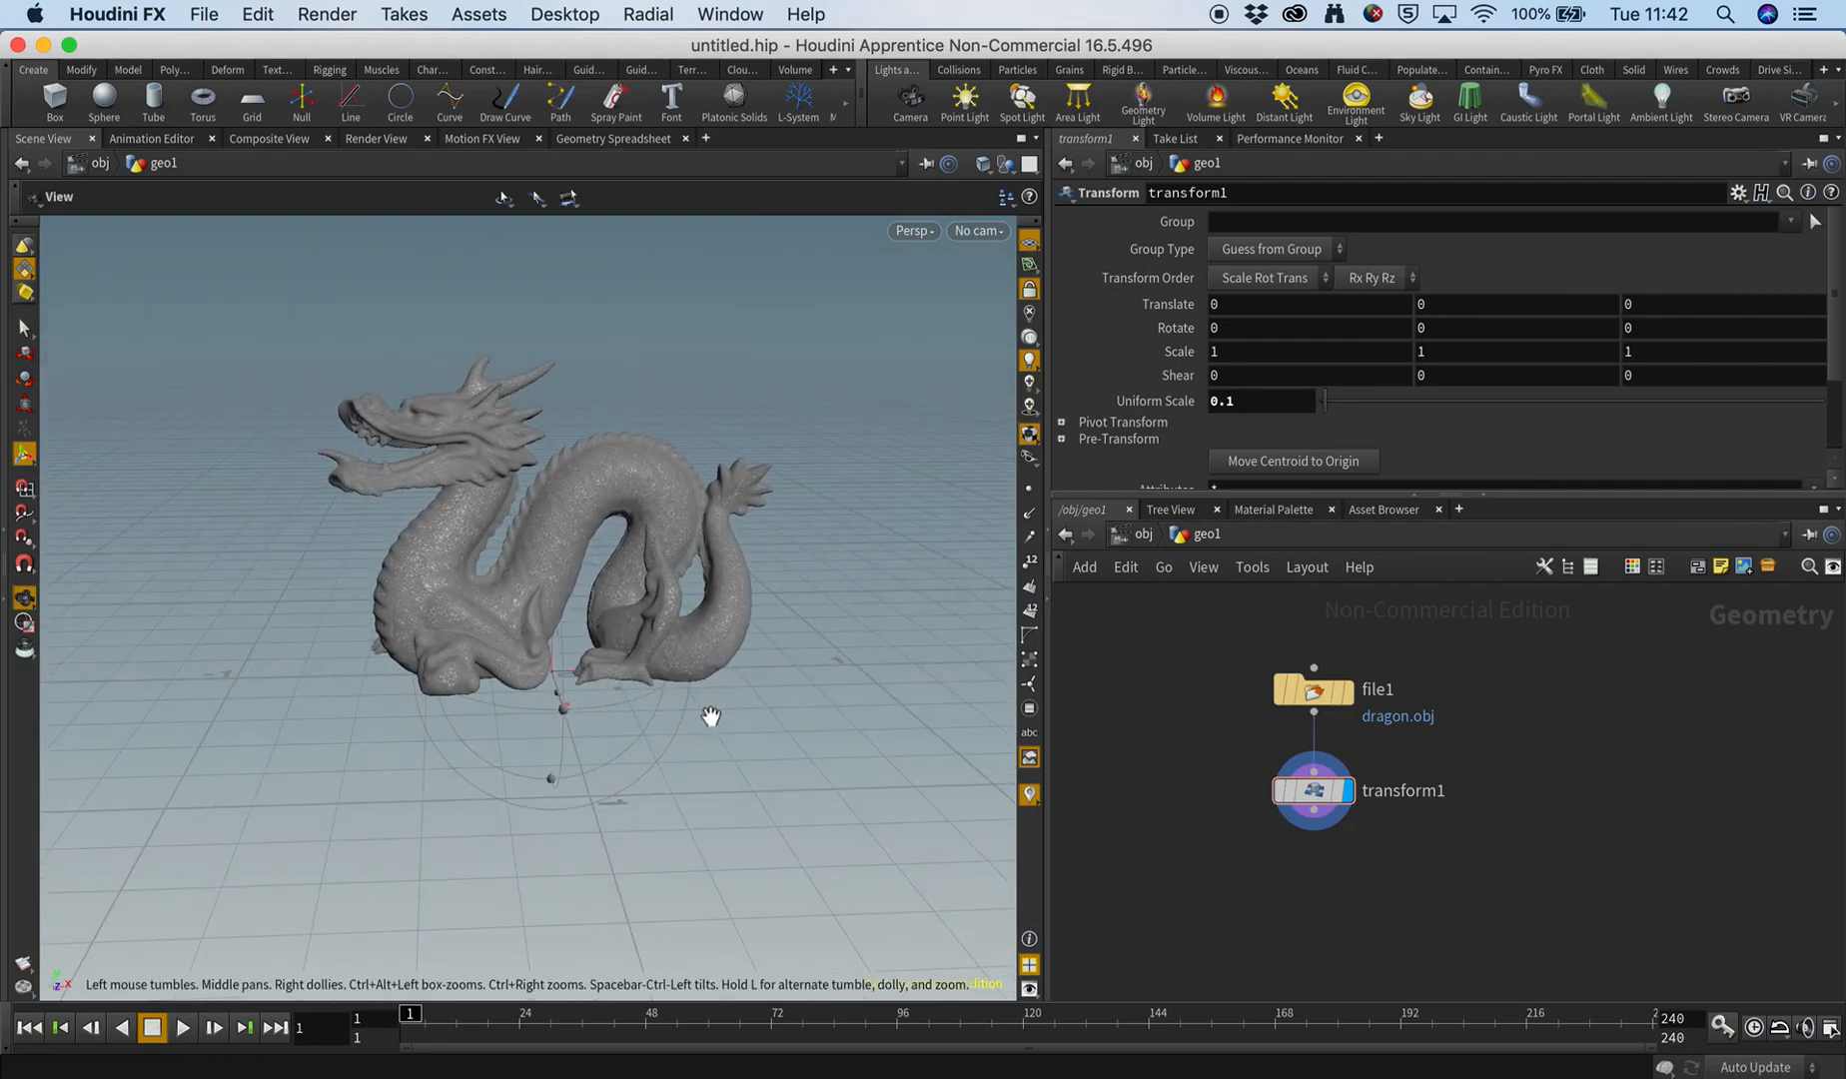
pyautogui.keyDown('alt'); pyautogui.moveTo(711, 715); pyautogui.dragTo(701, 714); pyautogui.keyUp('alt')
# Return to object level, rename the geometry object to dragon and reposition its node in the network.
pyautogui.press('u')
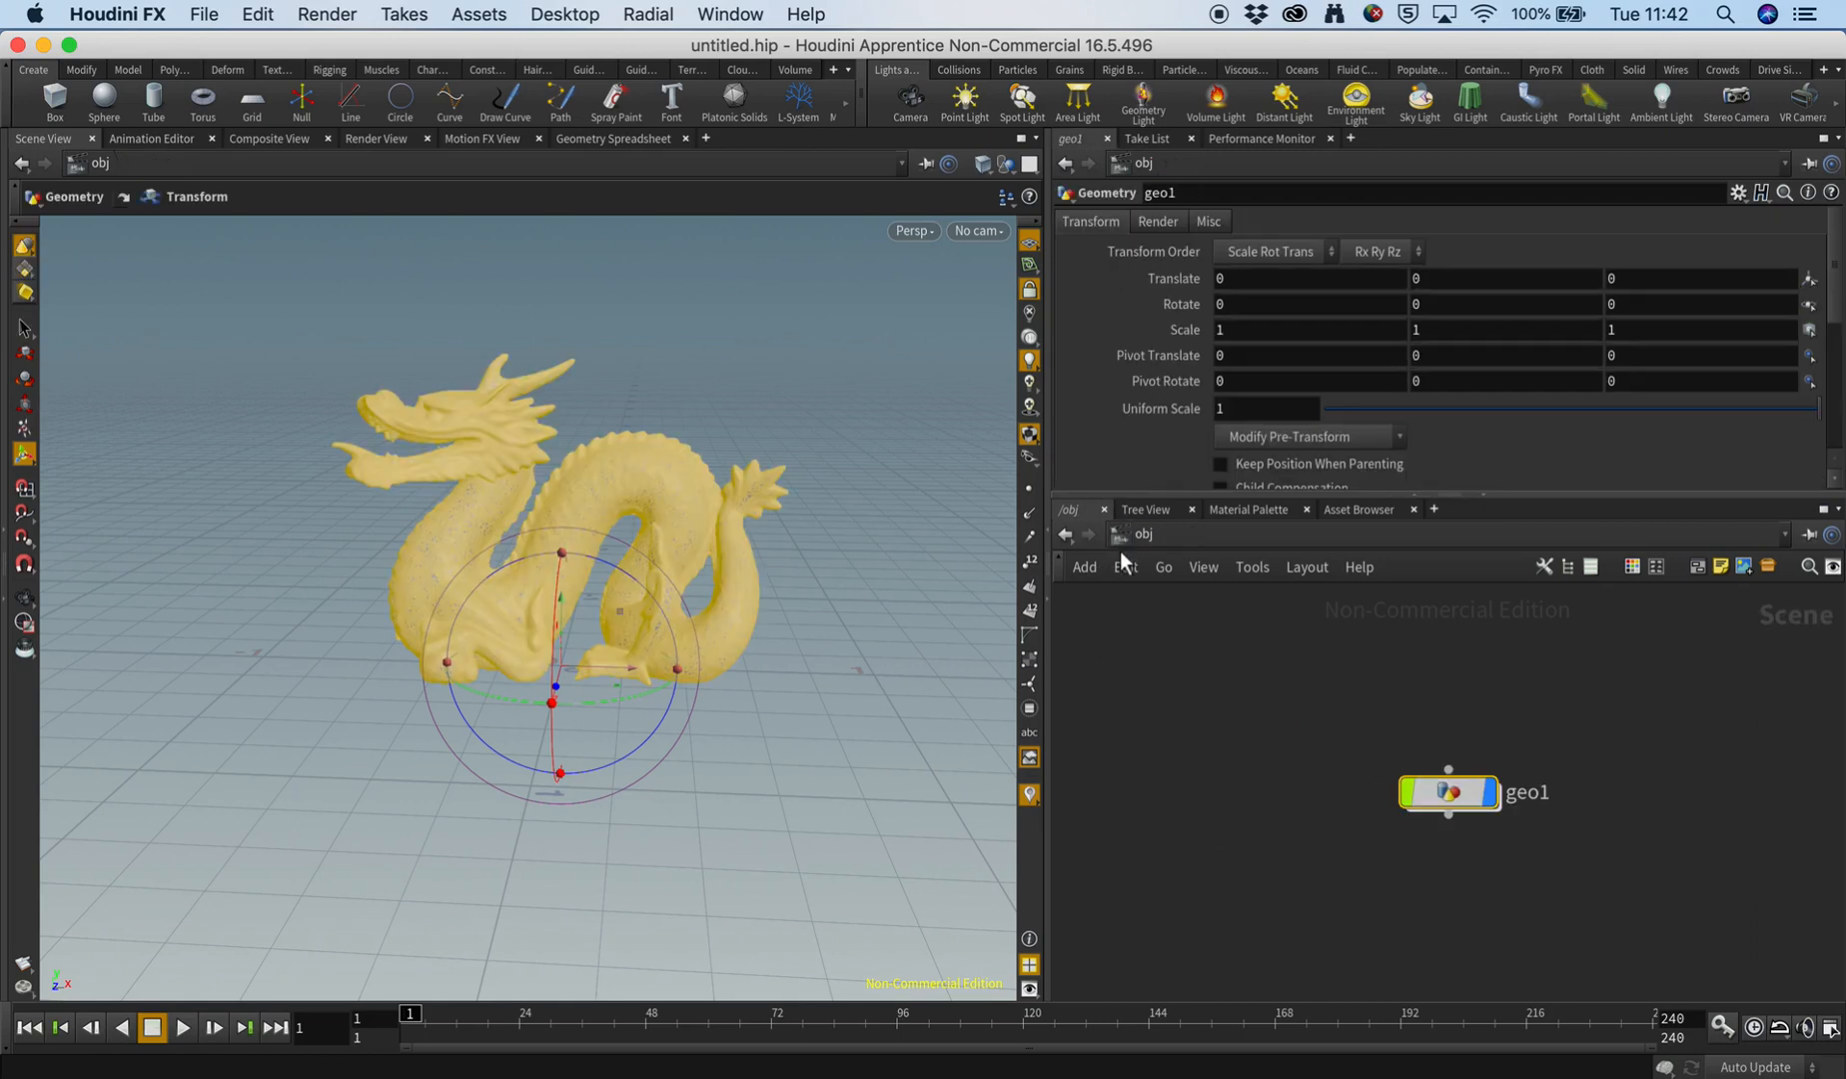
pyautogui.doubleClick(1528, 791)
pyautogui.write('drago')
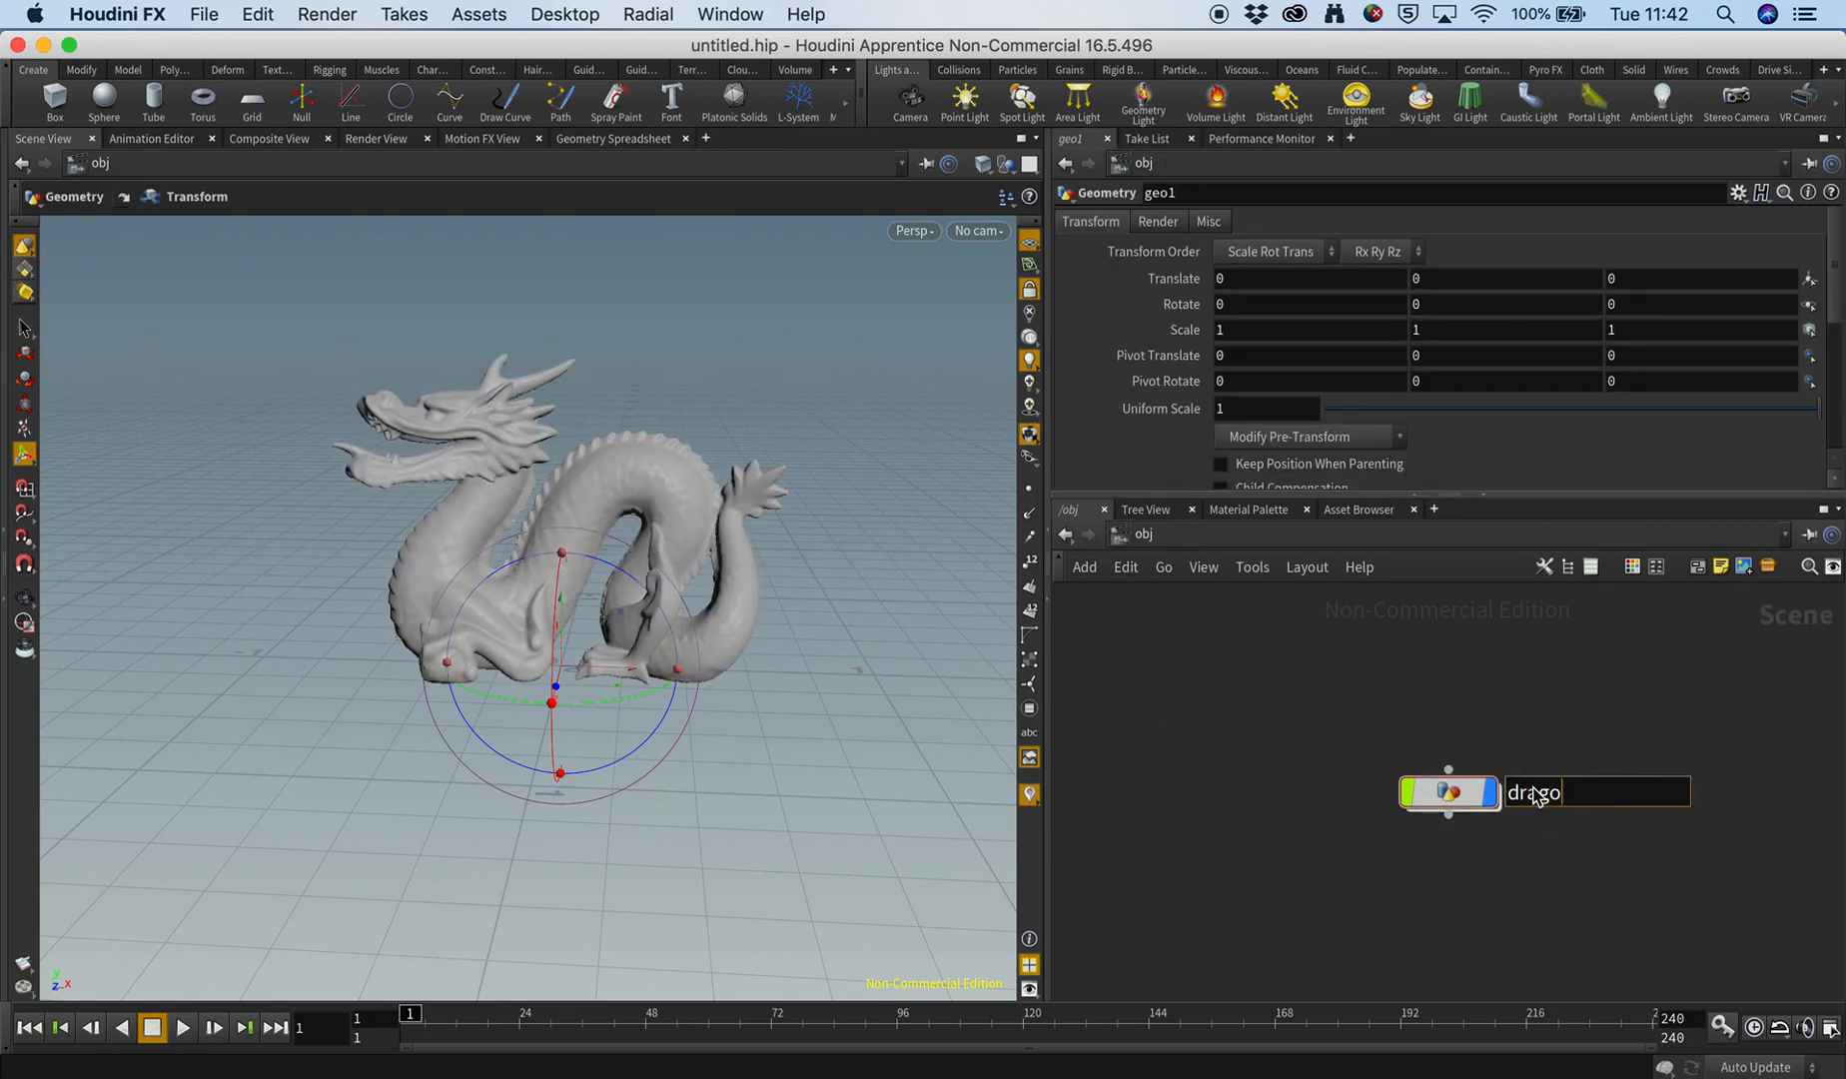
pyautogui.write('n')
pyautogui.press('Return')
pyautogui.moveTo(1337, 704); pyautogui.dragTo(1554, 873)
pyautogui.moveTo(1422, 788); pyautogui.dragTo(1186, 731)
# Create a camera from the current side view of the dragon and place its node below the dragon node.
pyautogui.keyDown('alt'); pyautogui.moveTo(566, 655); pyautogui.dragTo(514, 597); pyautogui.keyUp('alt')
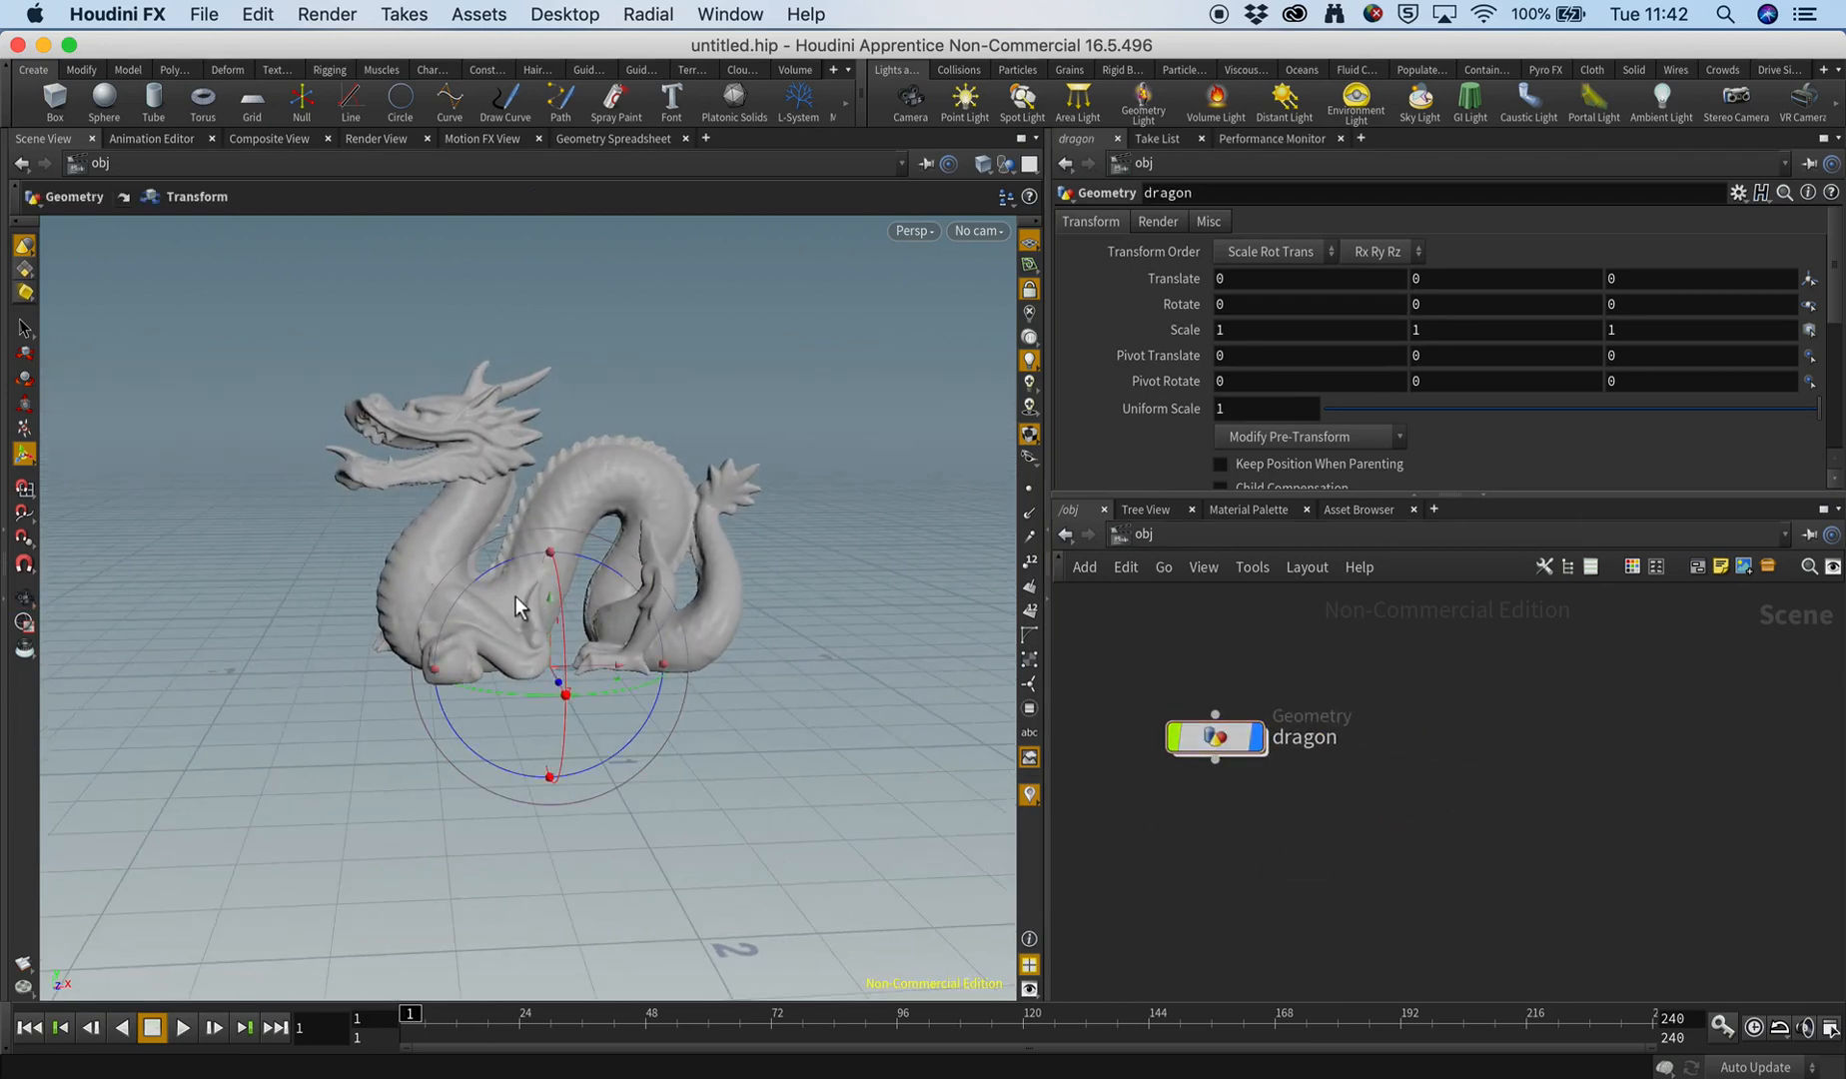
pyautogui.keyDown('ctrl'); pyautogui.click(910, 97); pyautogui.keyUp('ctrl')
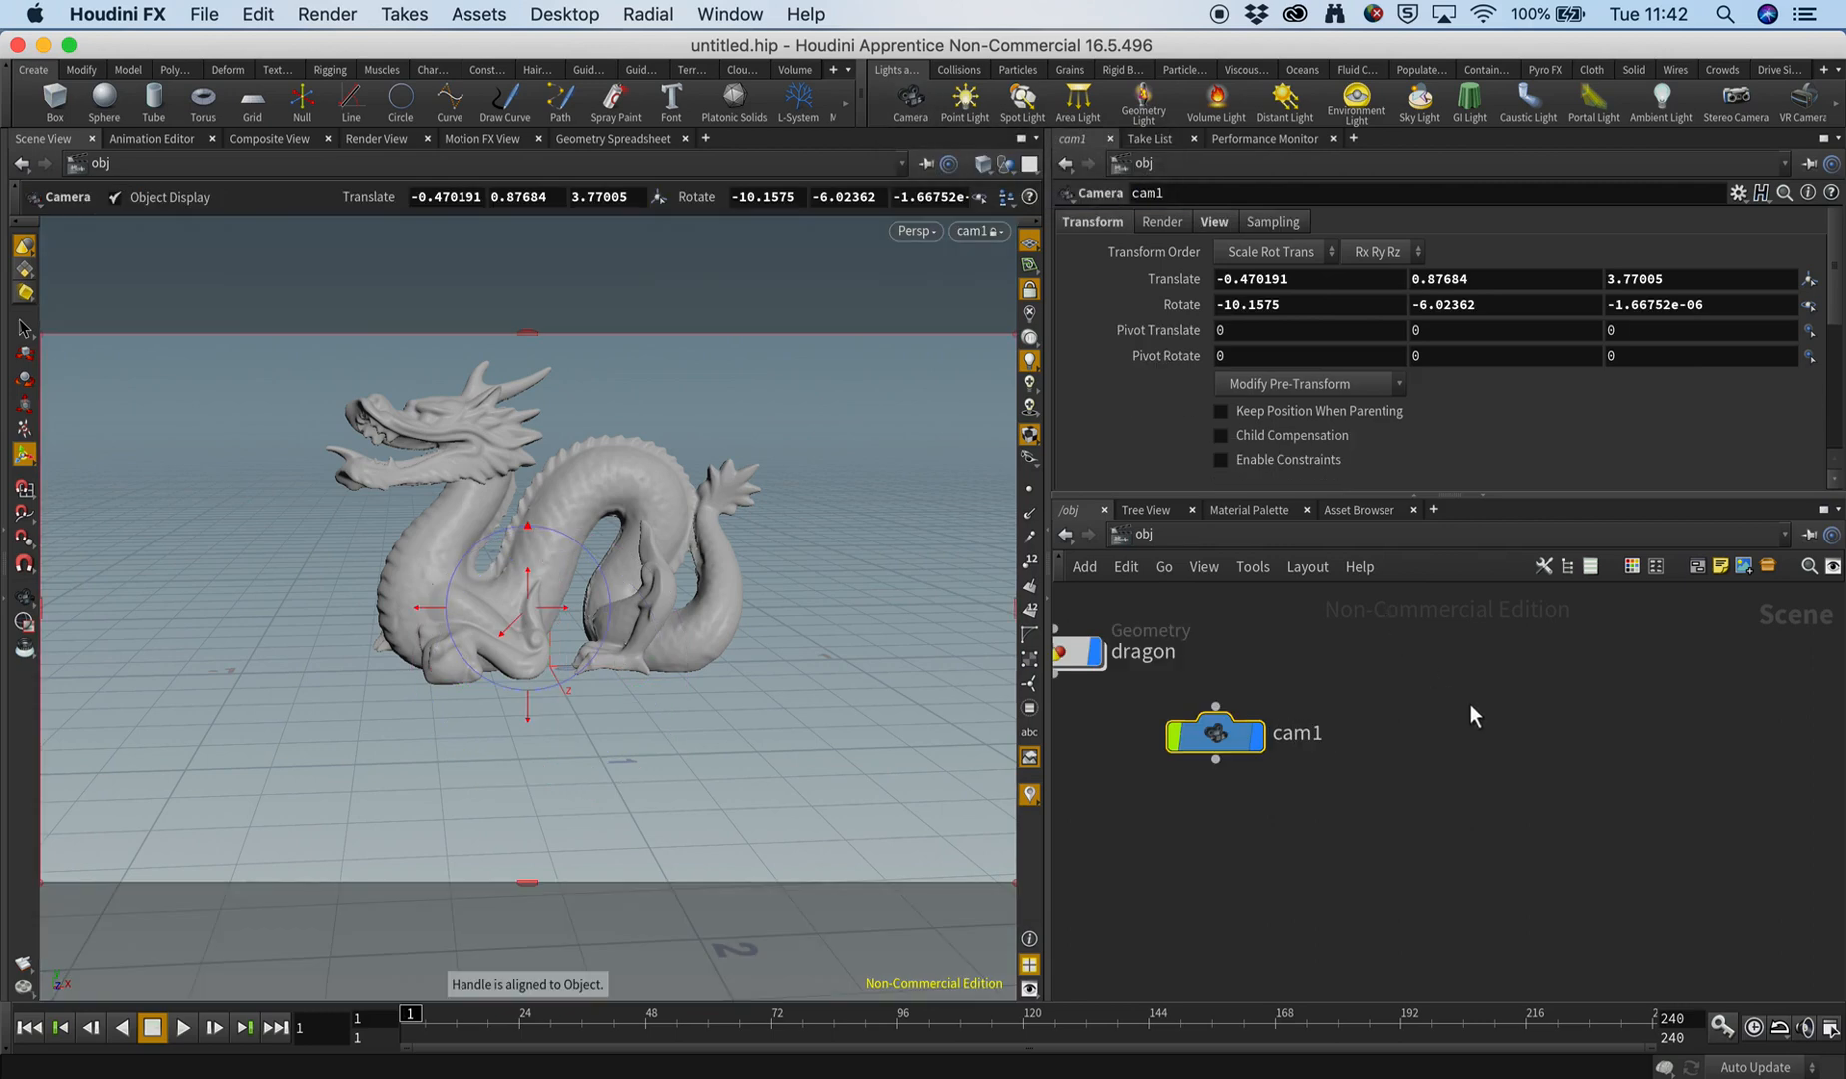
pyautogui.moveTo(1216, 735); pyautogui.dragTo(1124, 774)
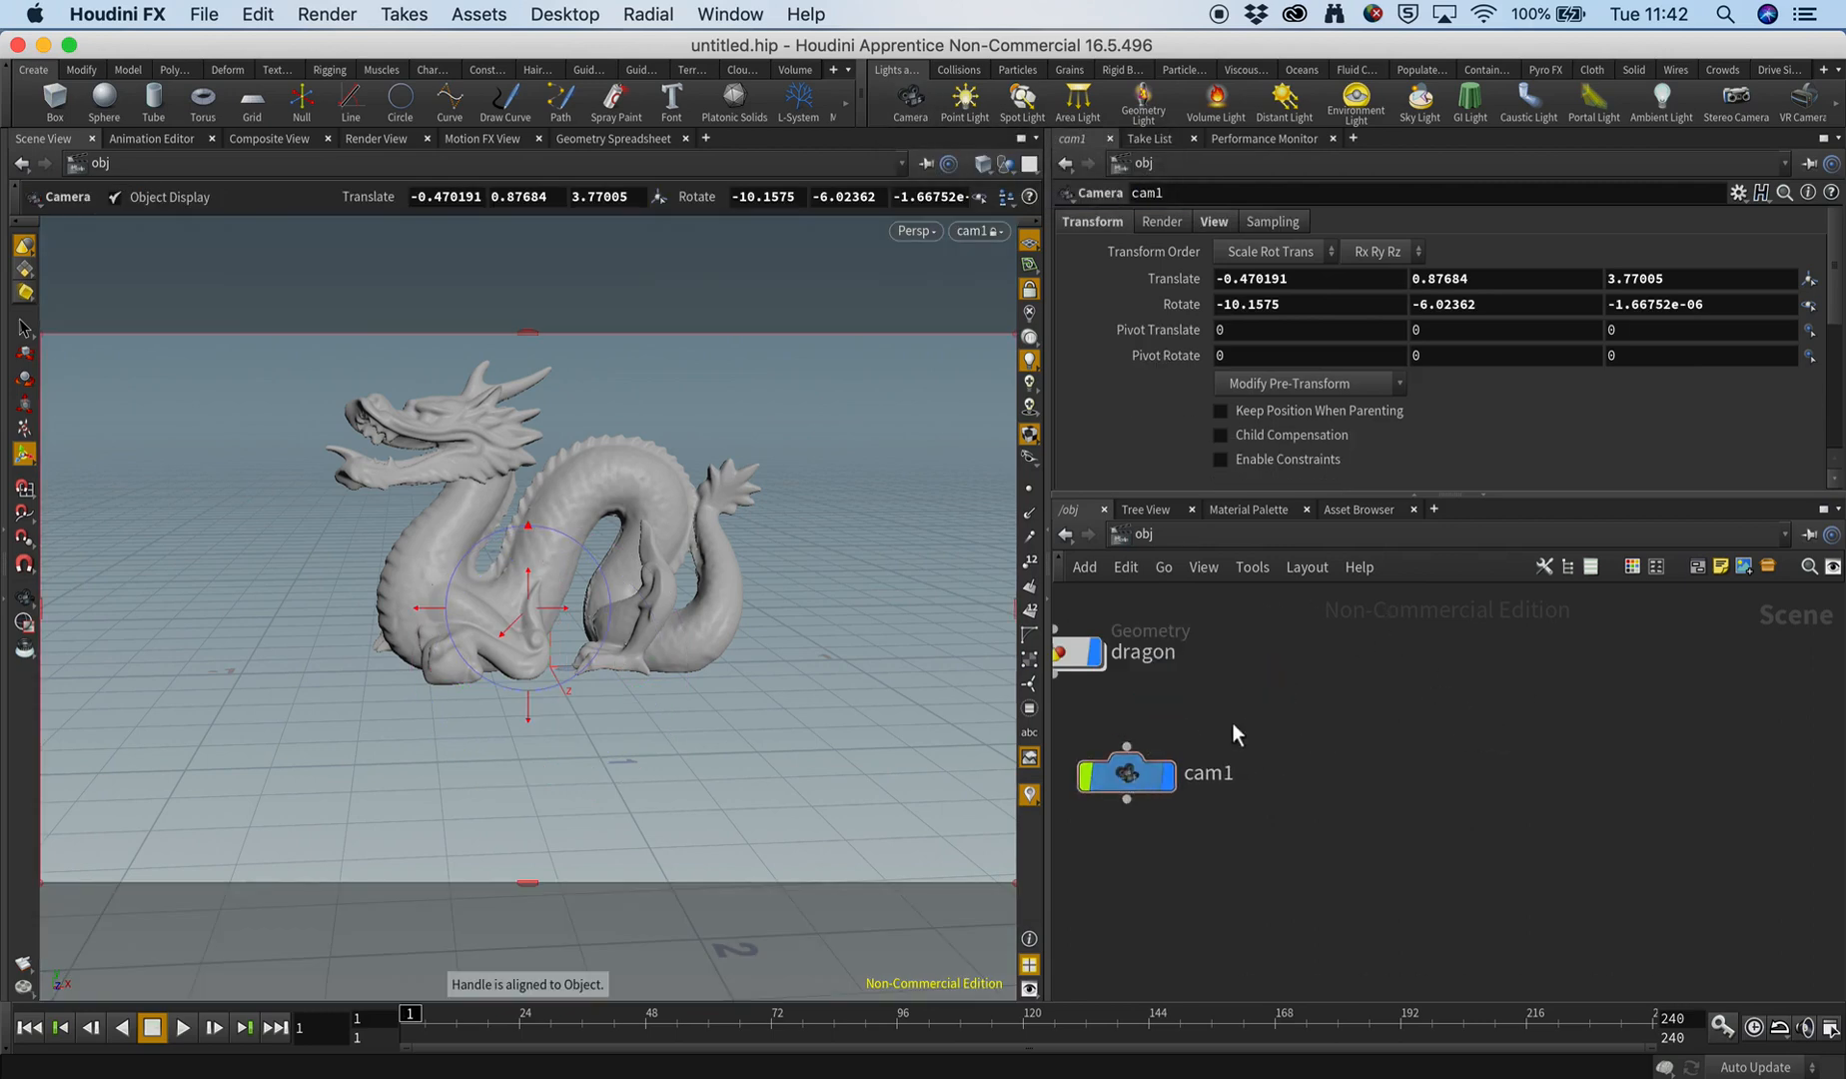
pyautogui.moveTo(1231, 723); pyautogui.dragTo(1410, 722, button='middle')
pyautogui.moveTo(1299, 778); pyautogui.dragTo(1239, 767)
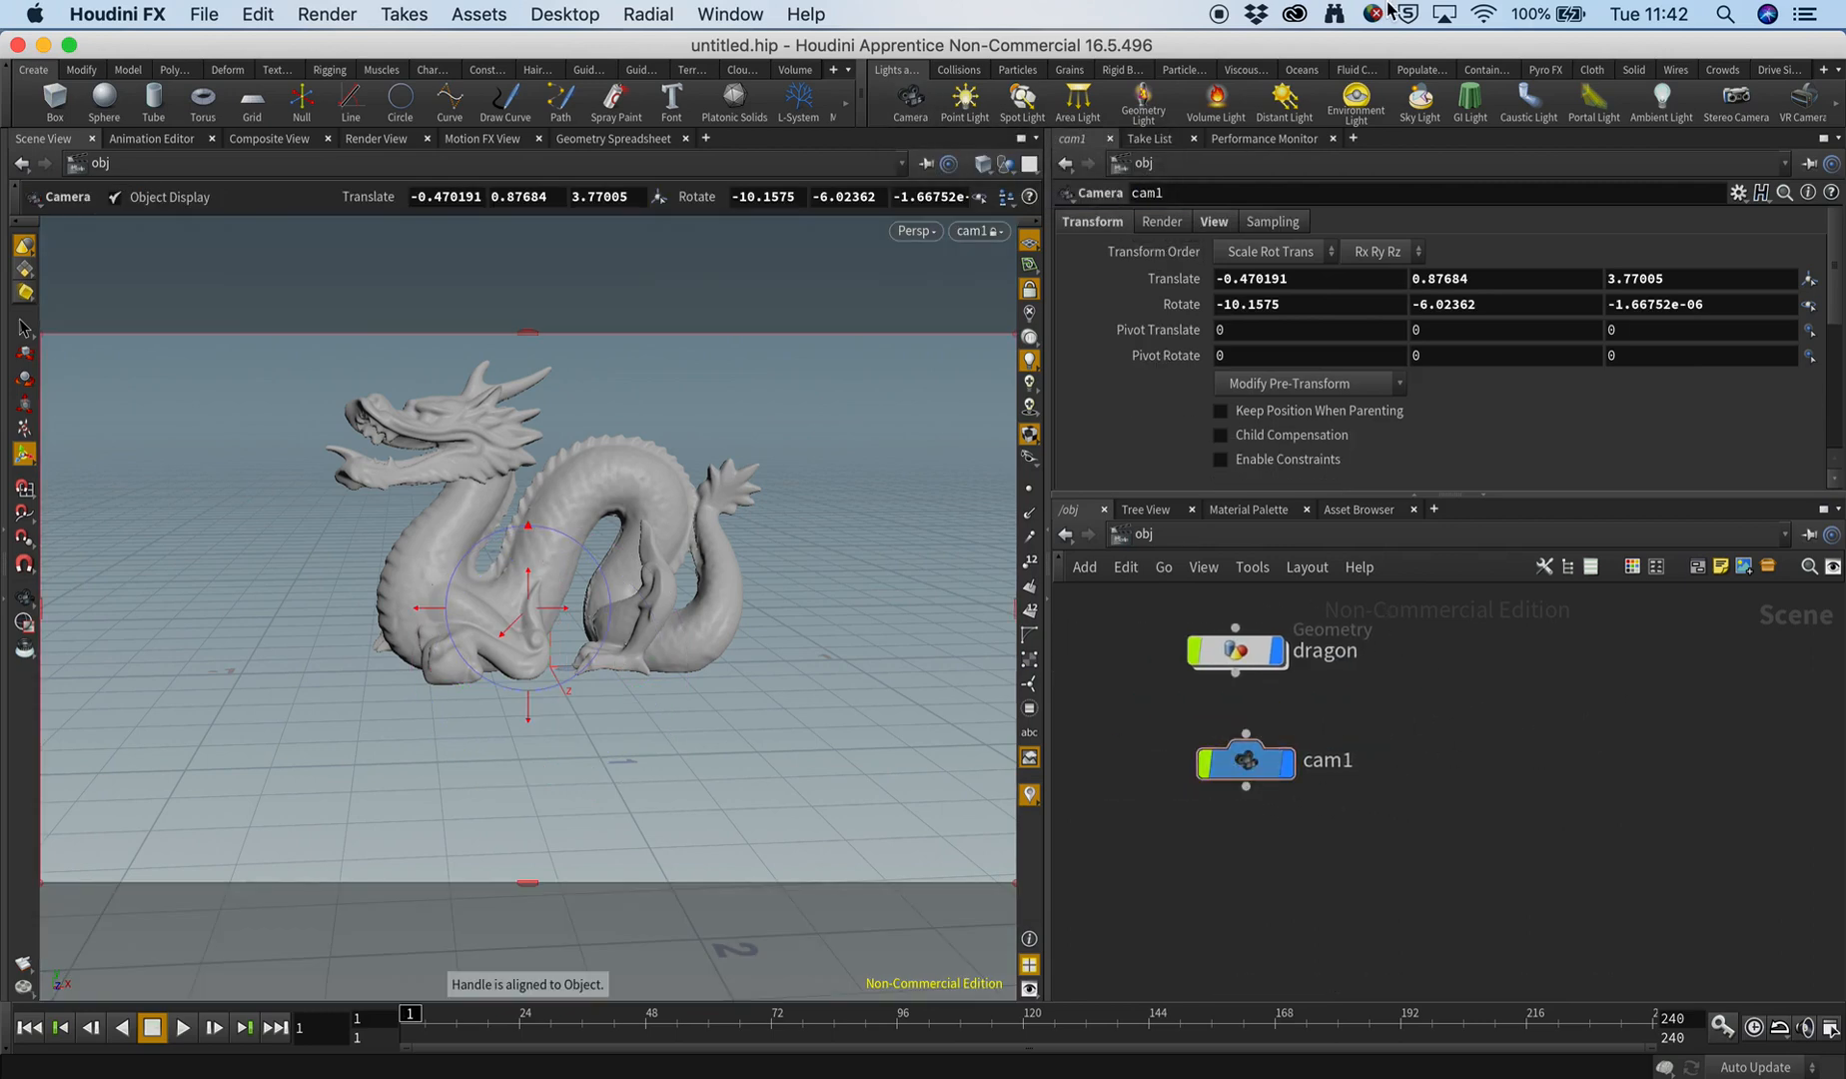
# Add an environment light to the scene and place its node beside the dragon node.
pyautogui.click(1355, 97)
pyautogui.moveTo(1270, 646); pyautogui.dragTo(1331, 725, button='middle')
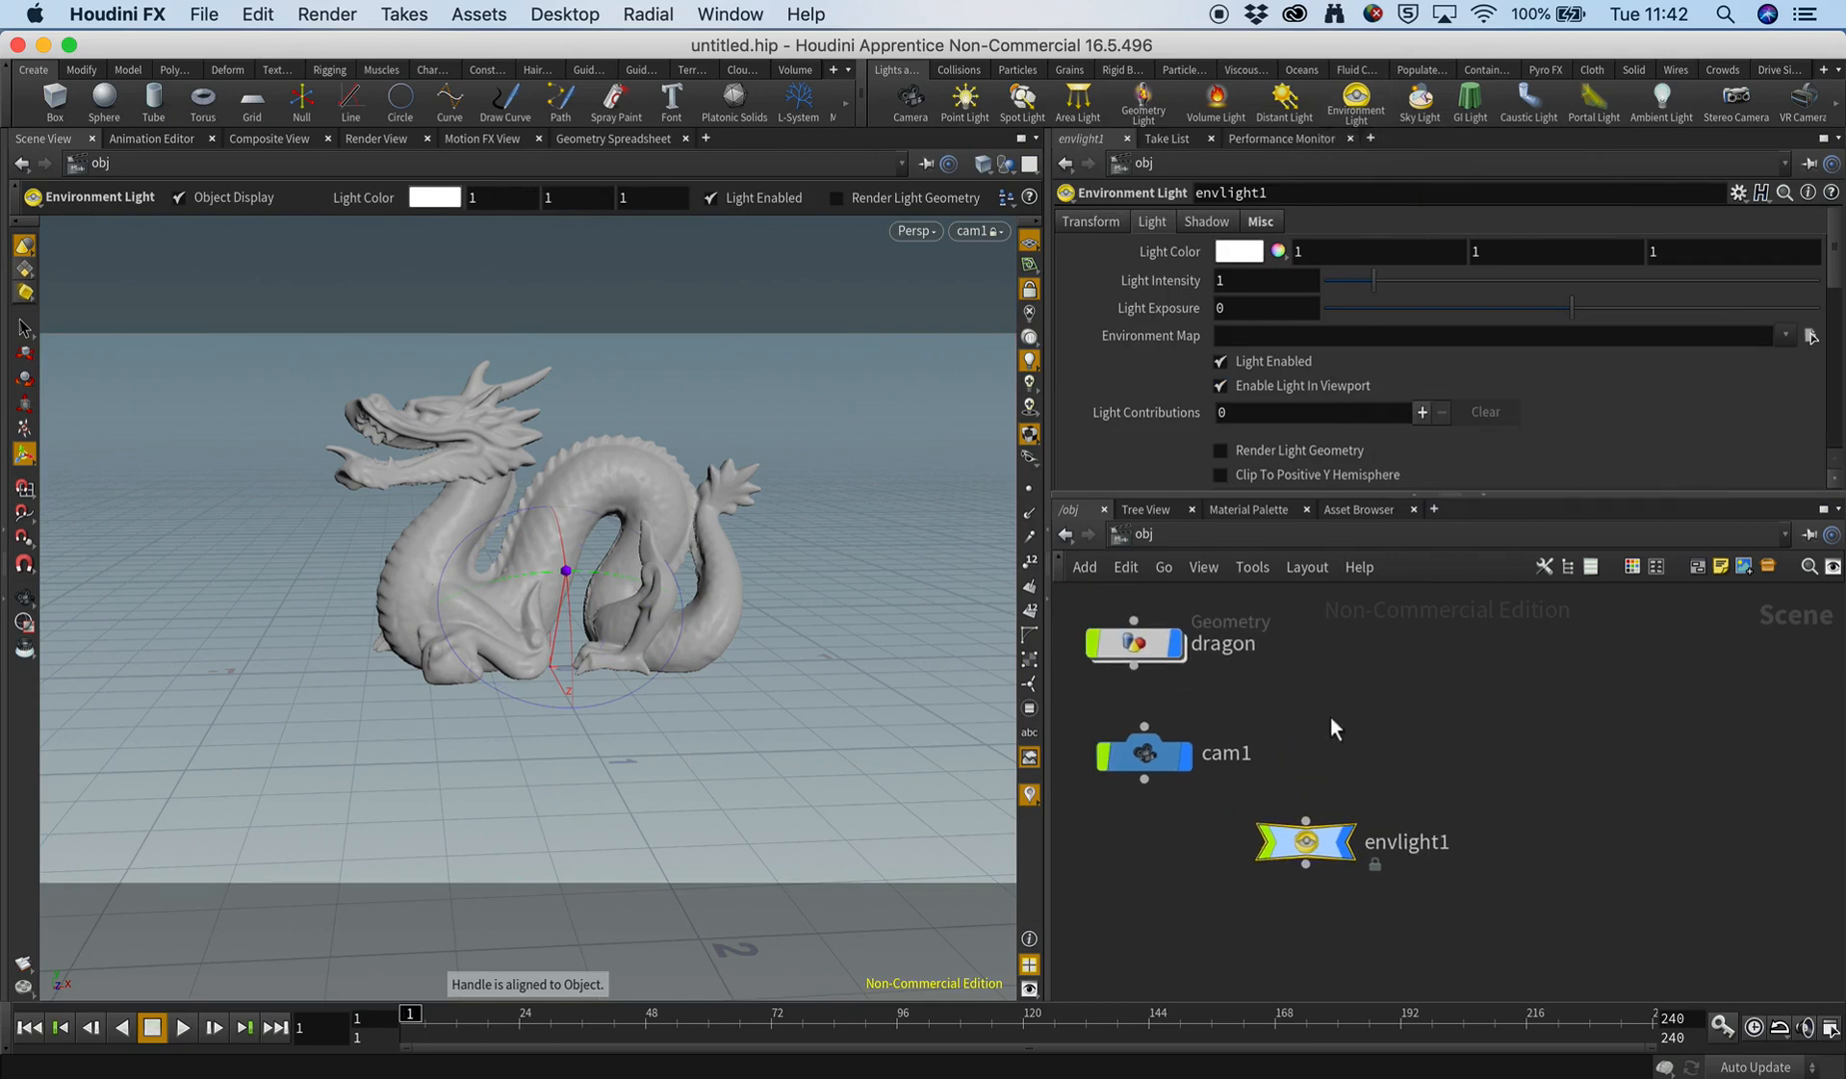
pyautogui.moveTo(1304, 840); pyautogui.dragTo(1375, 641)
pyautogui.click(1387, 726)
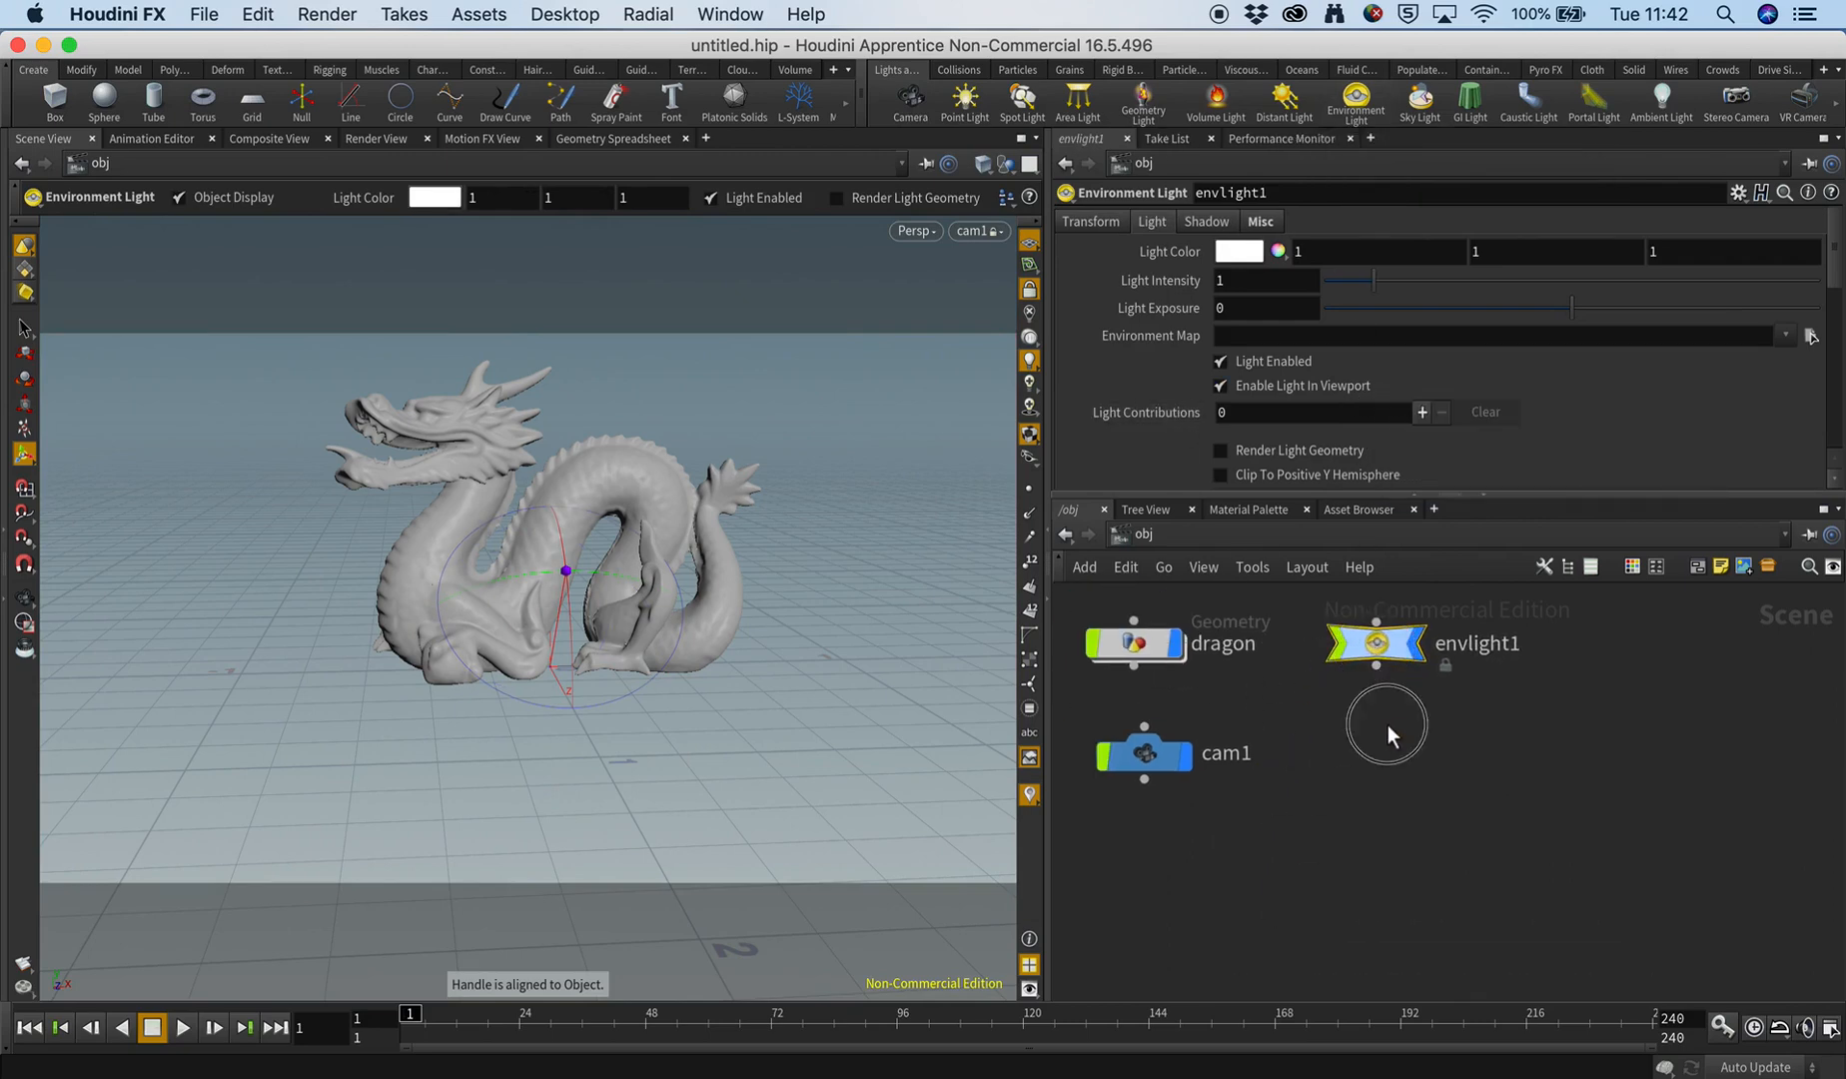
pyautogui.moveTo(1293, 696); pyautogui.dragTo(1327, 799, button='middle')
pyautogui.scroll(-3, 1320, 796)
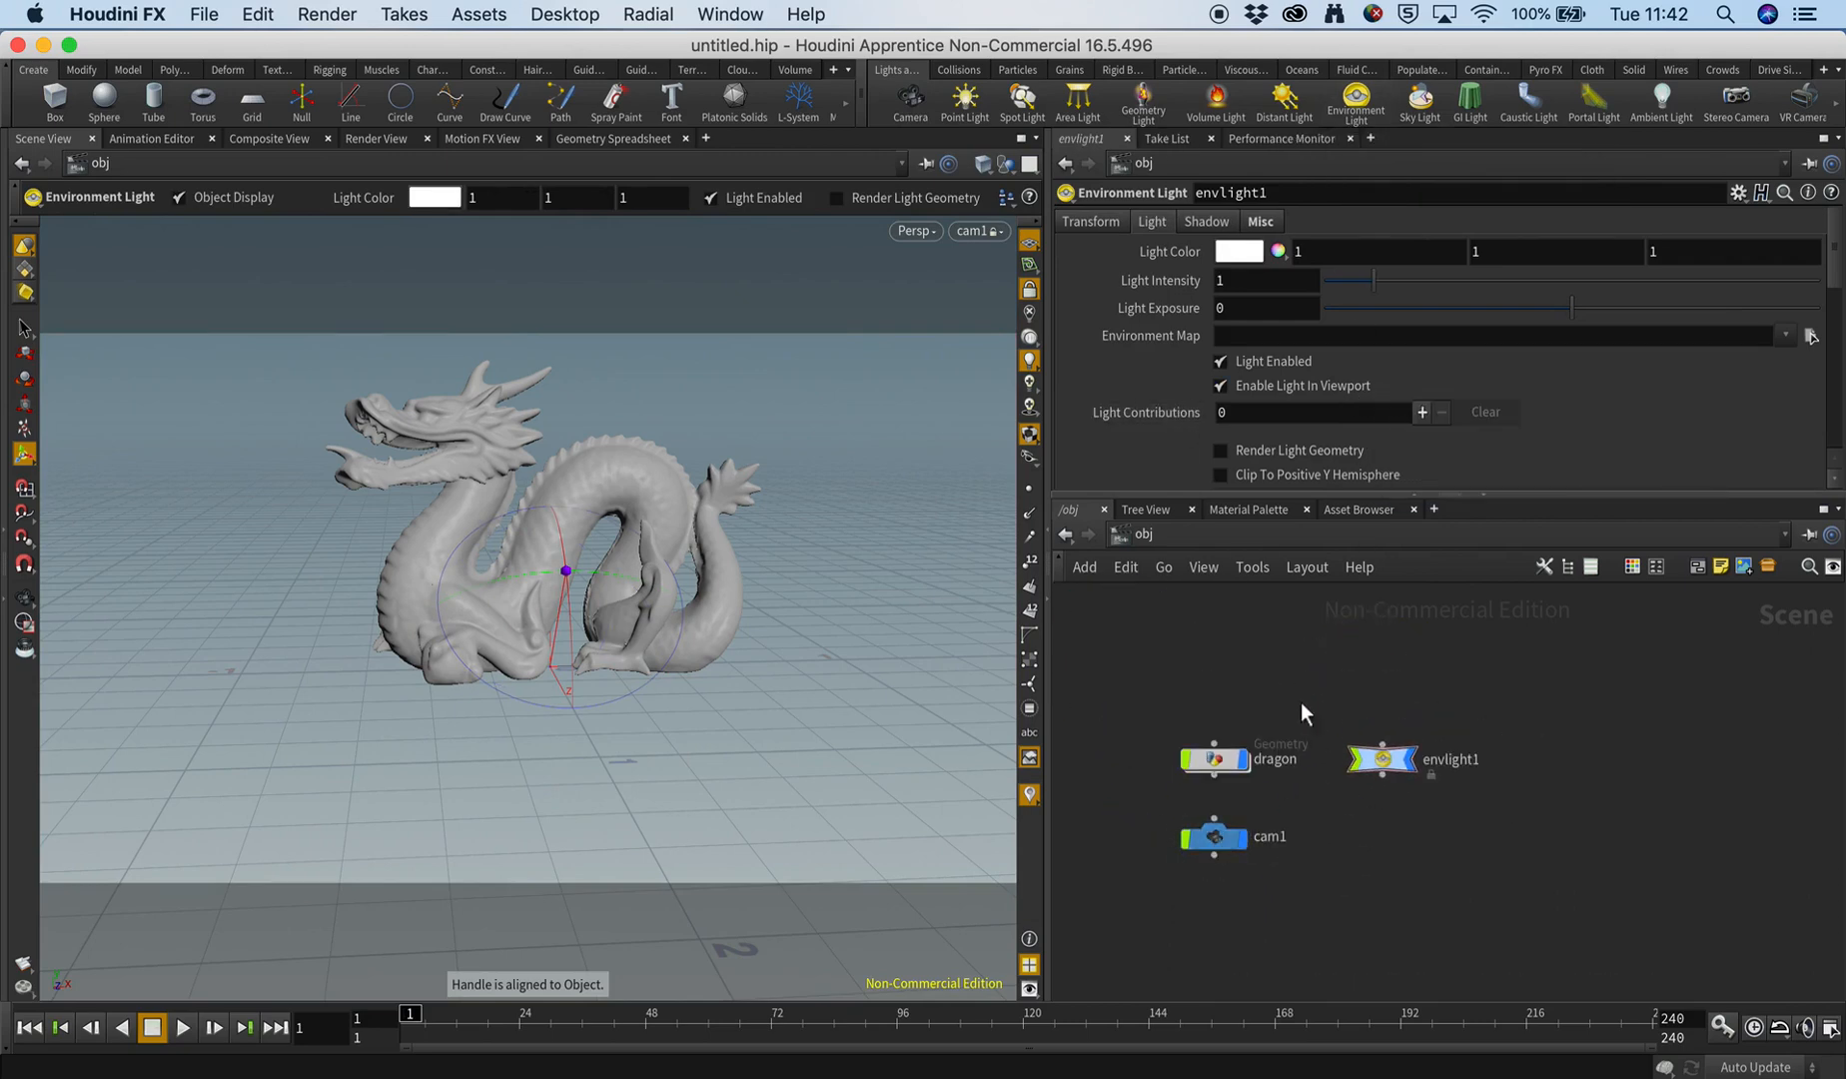
# Render the dragon in the Render View.
pyautogui.click(363, 139)
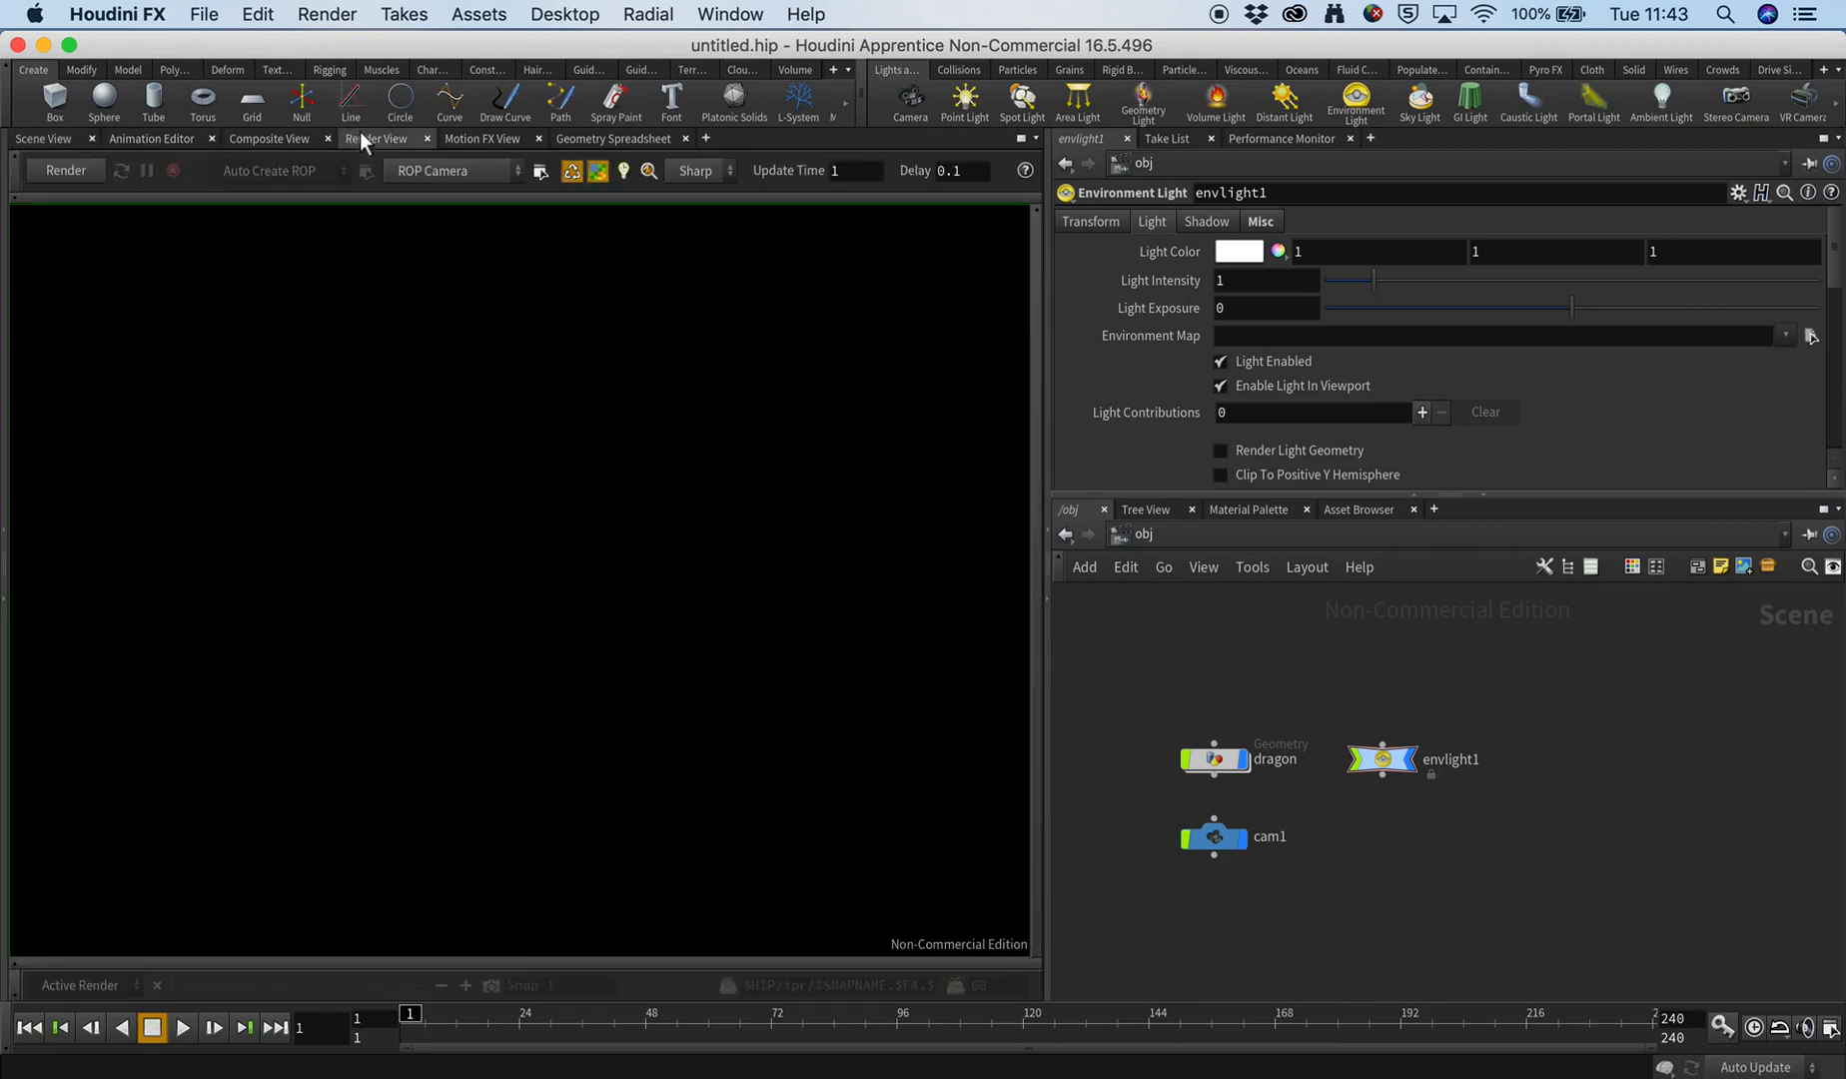
pyautogui.click(84, 177)
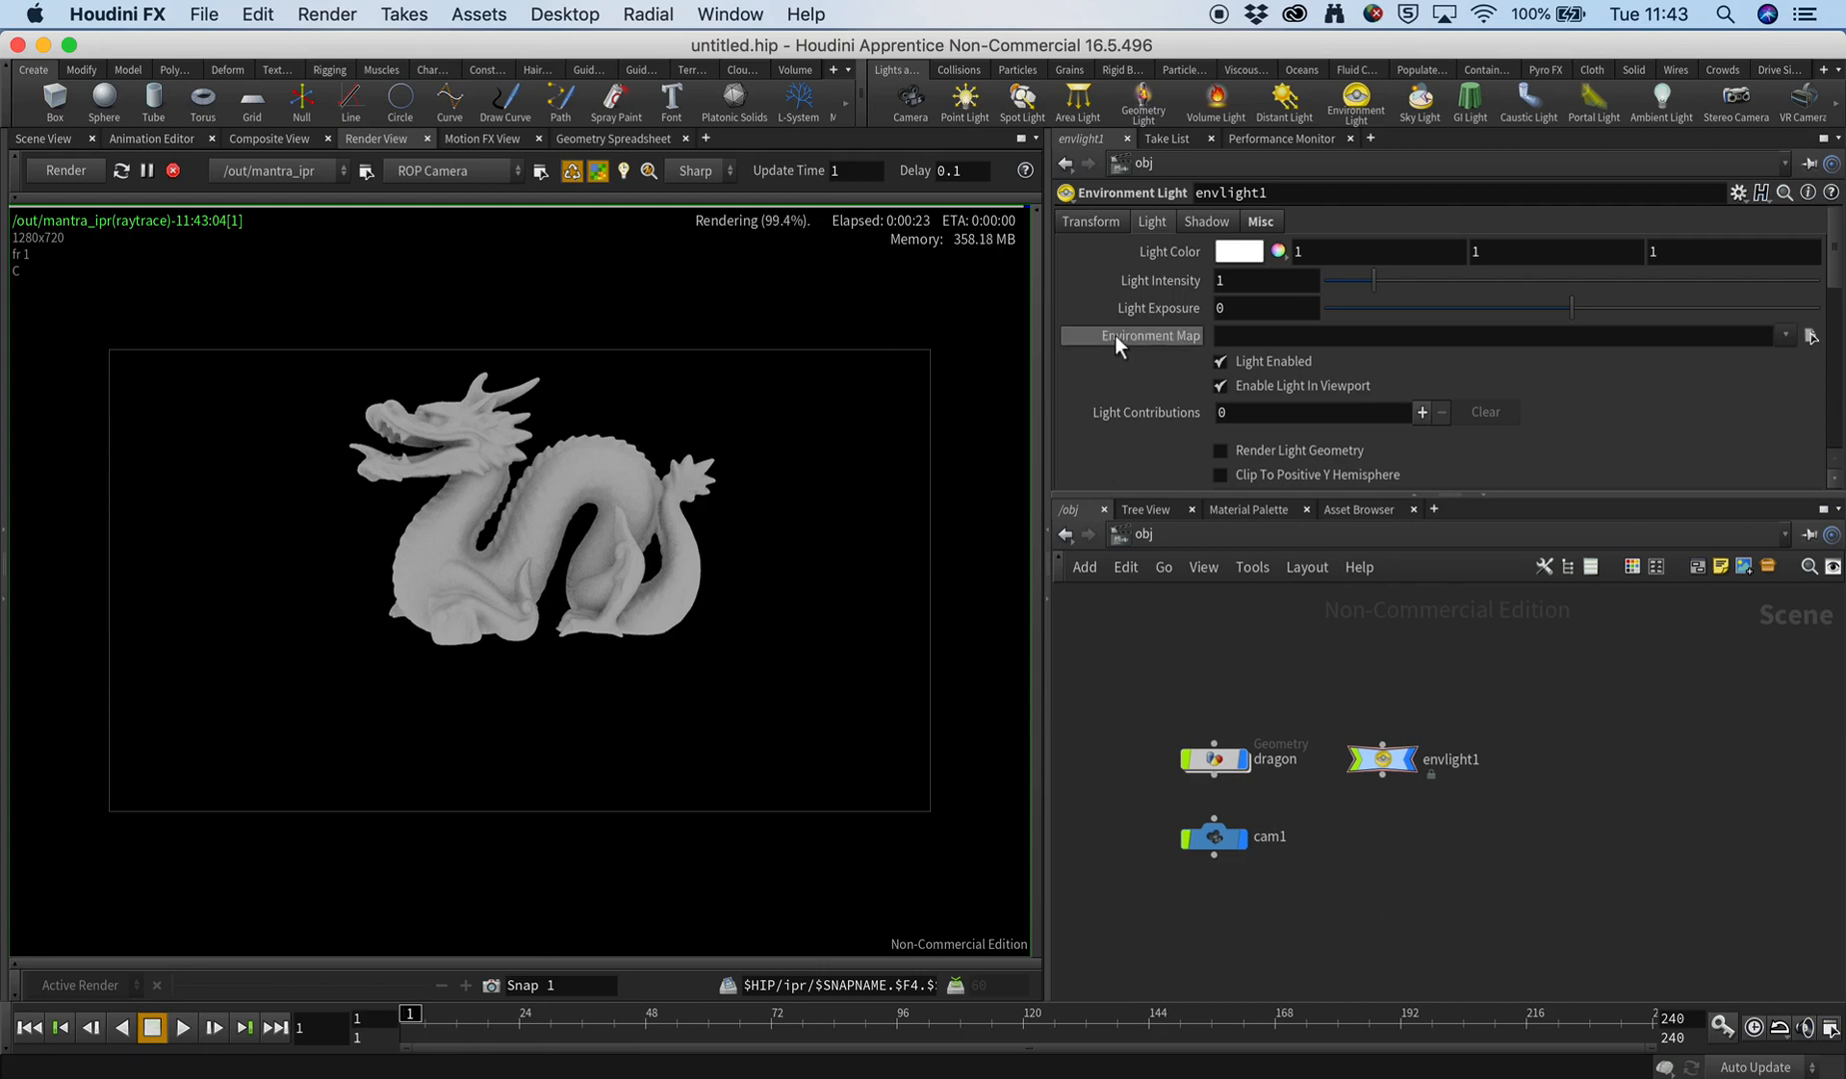
# Enlarge the parameter area and set the light's environment map to hdrmaps_com_Docks_HDR.exr from the vfx_18_19 folder.
pyautogui.moveTo(1135, 495); pyautogui.dragTo(1154, 597)
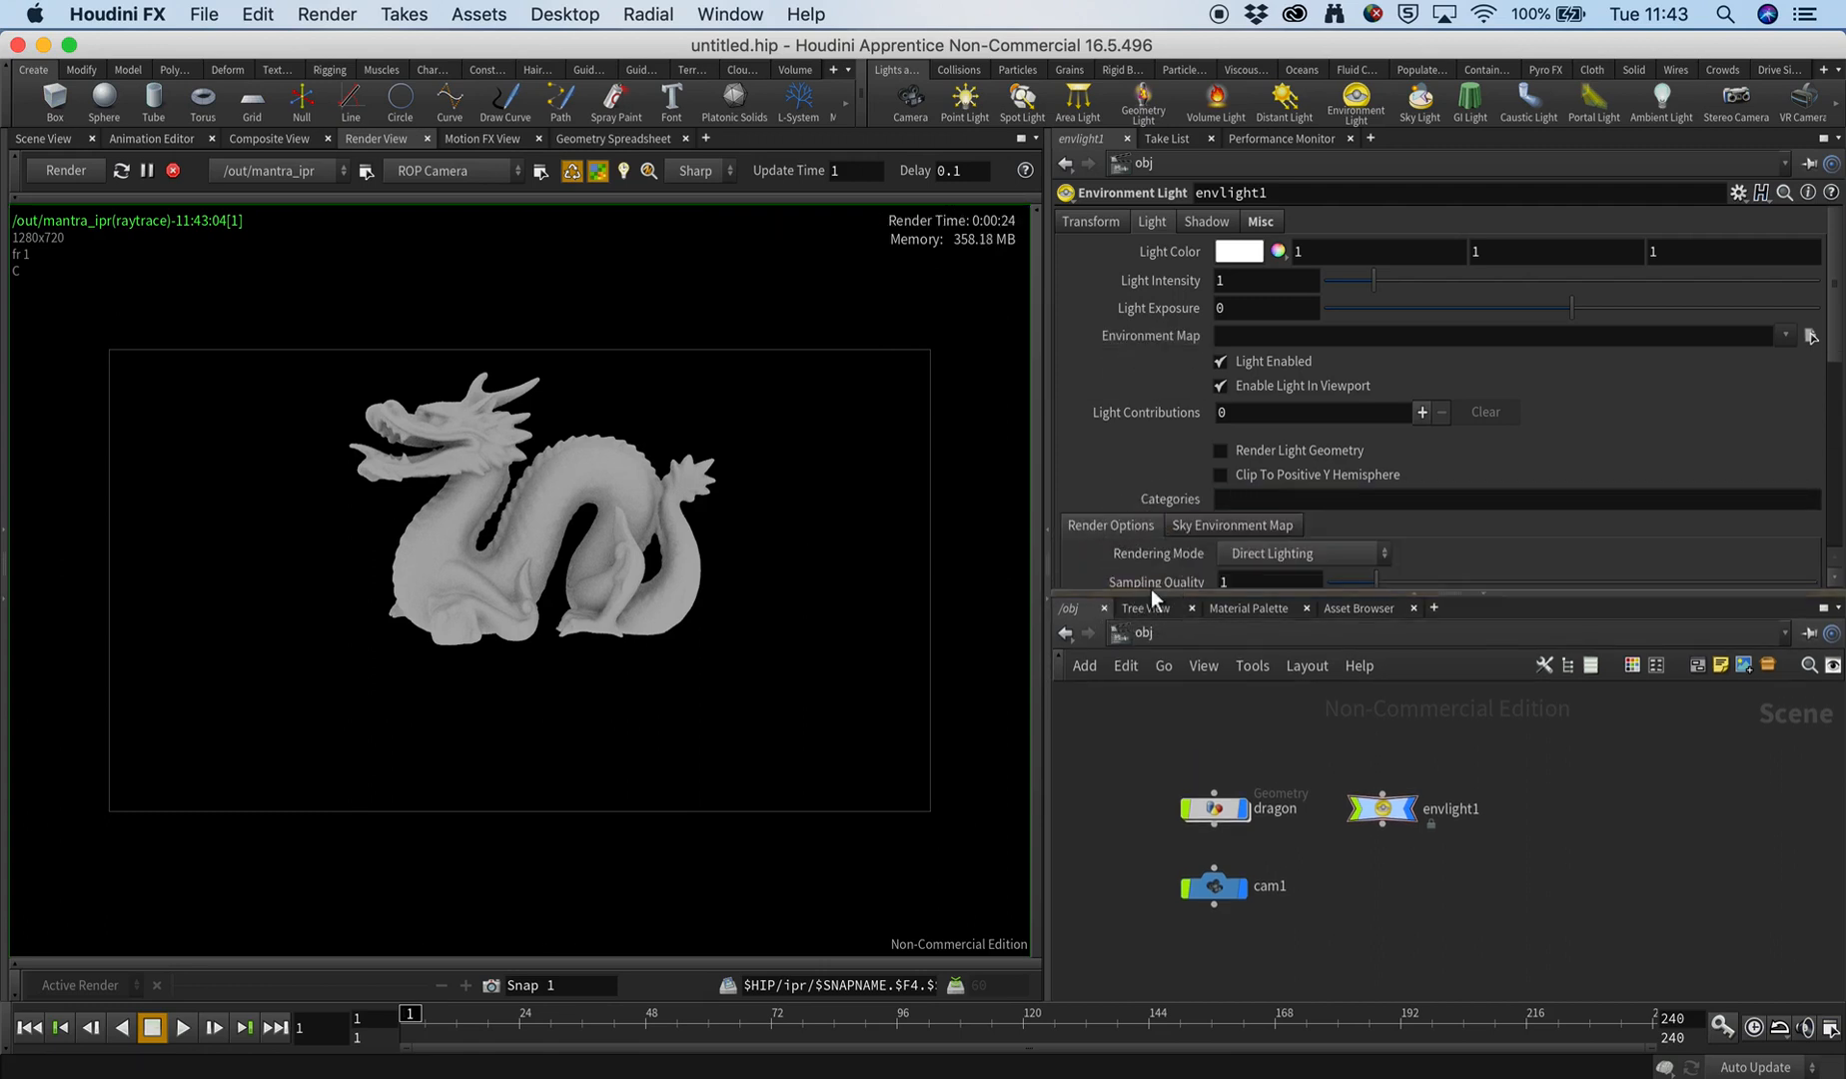
pyautogui.click(1810, 337)
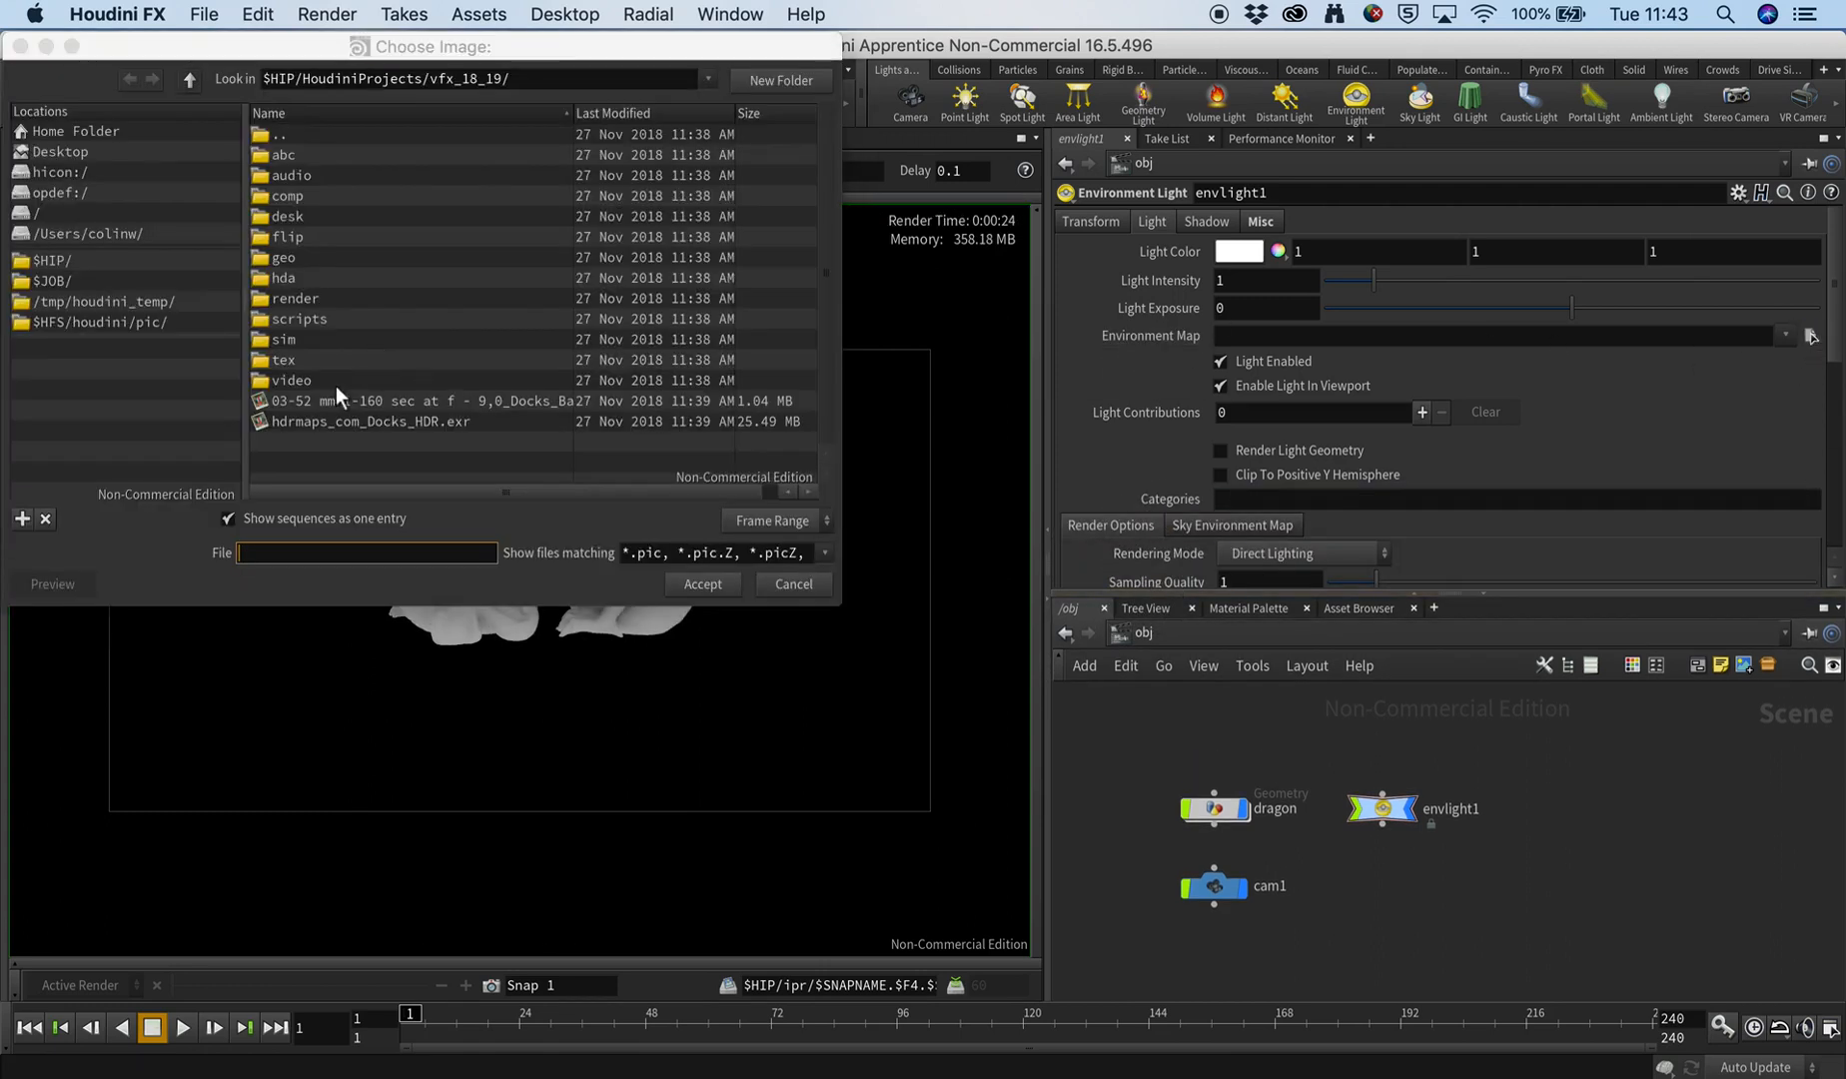
pyautogui.click(289, 423)
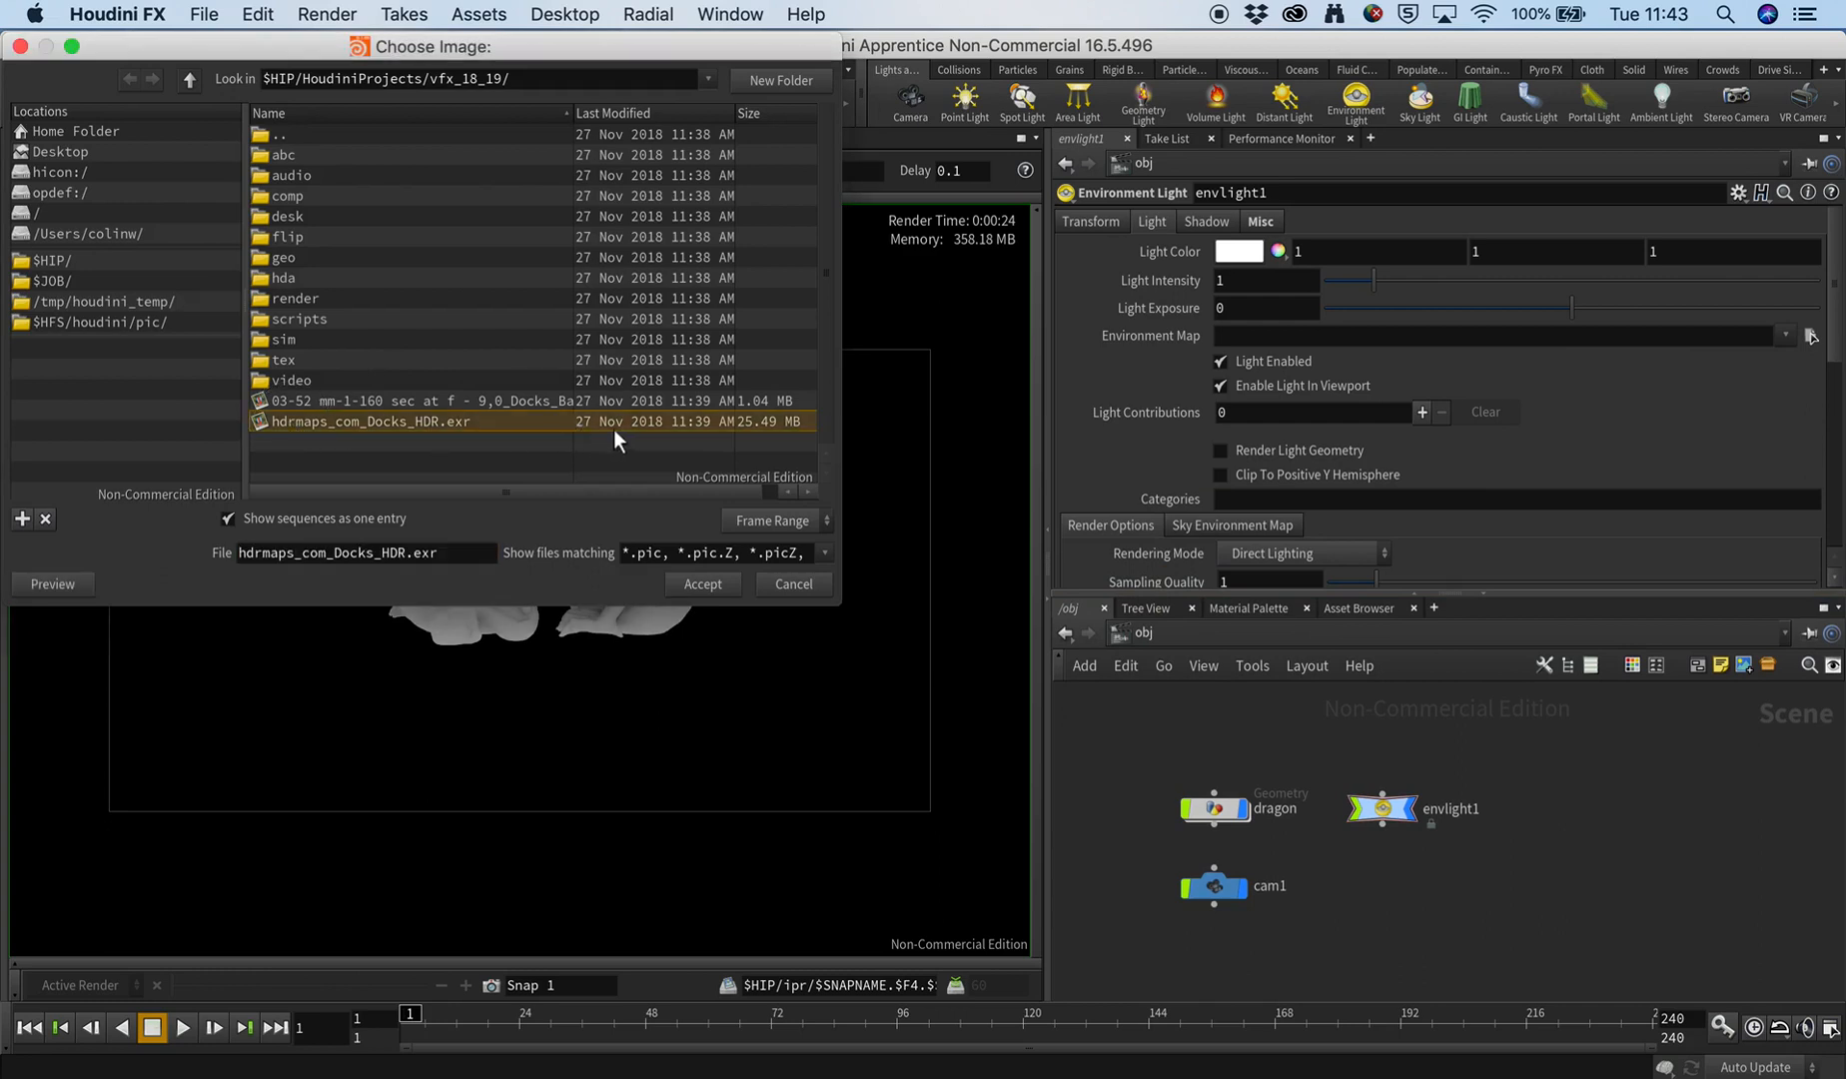
pyautogui.click(707, 582)
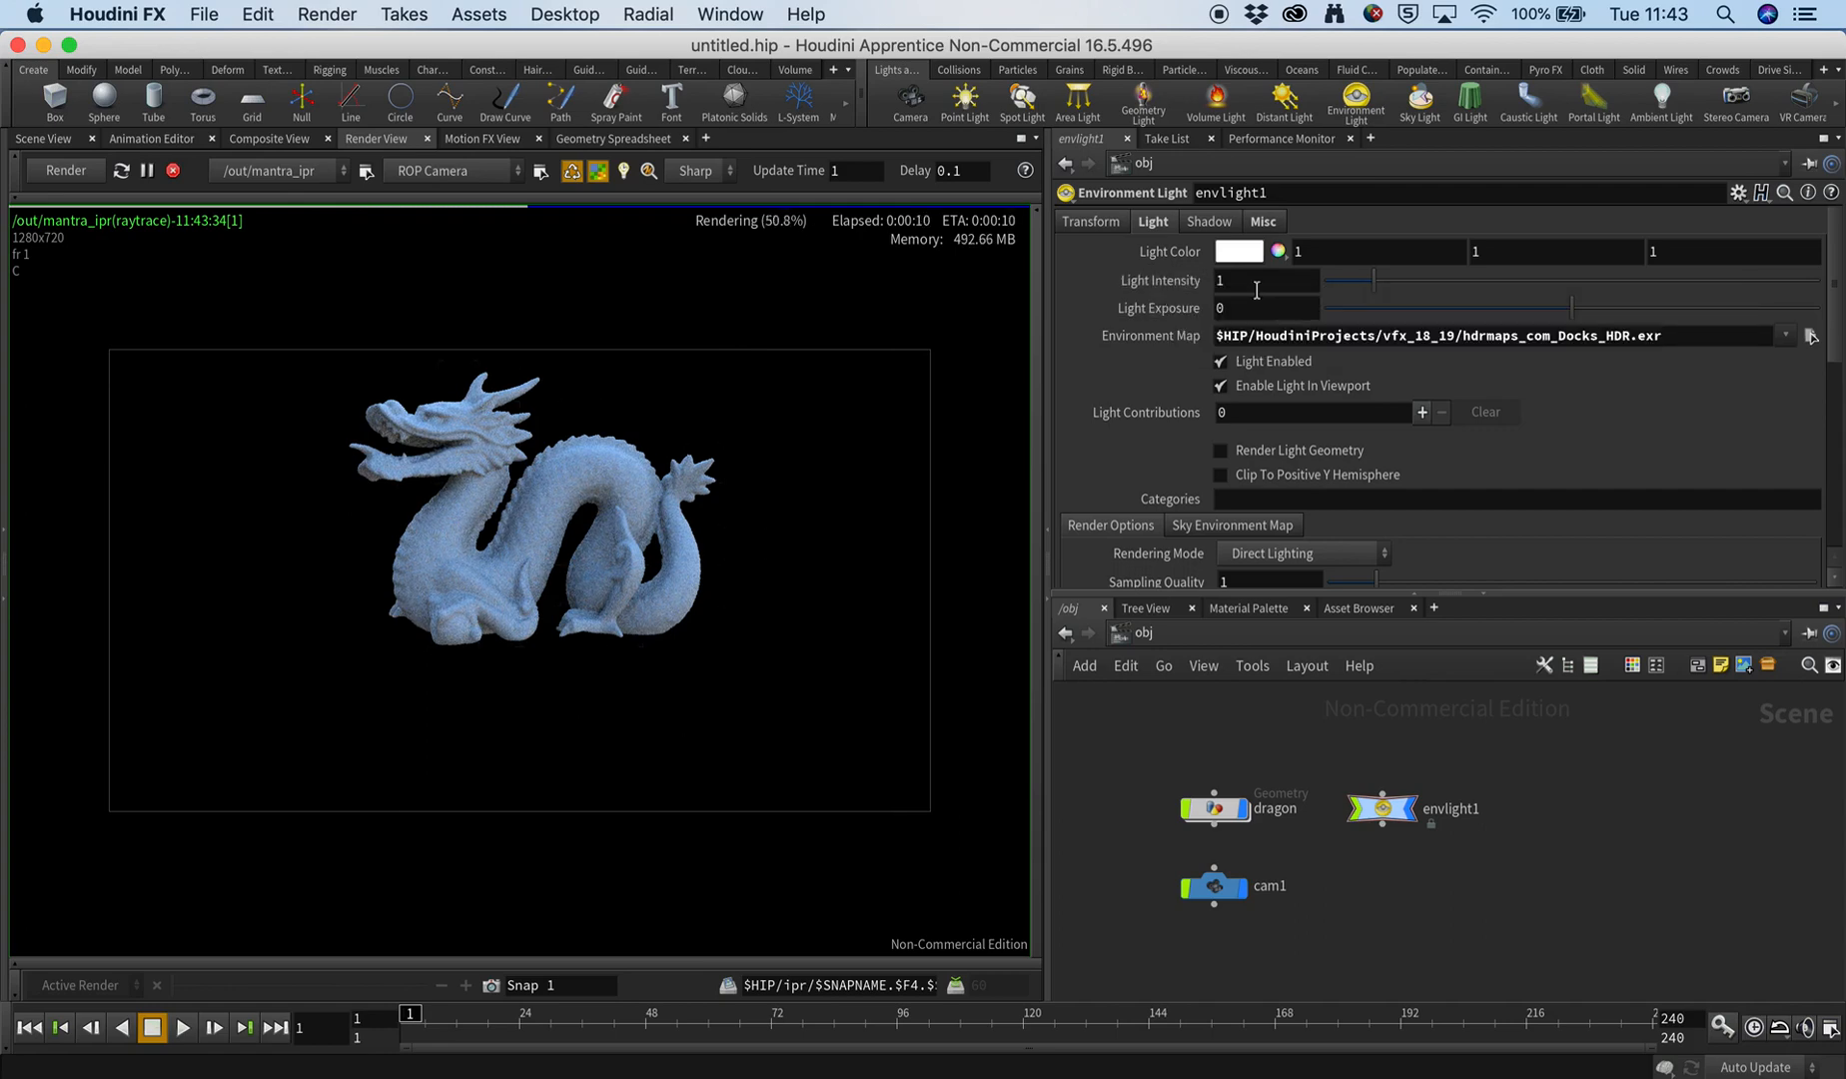
pyautogui.scroll(-2, 1139, 376)
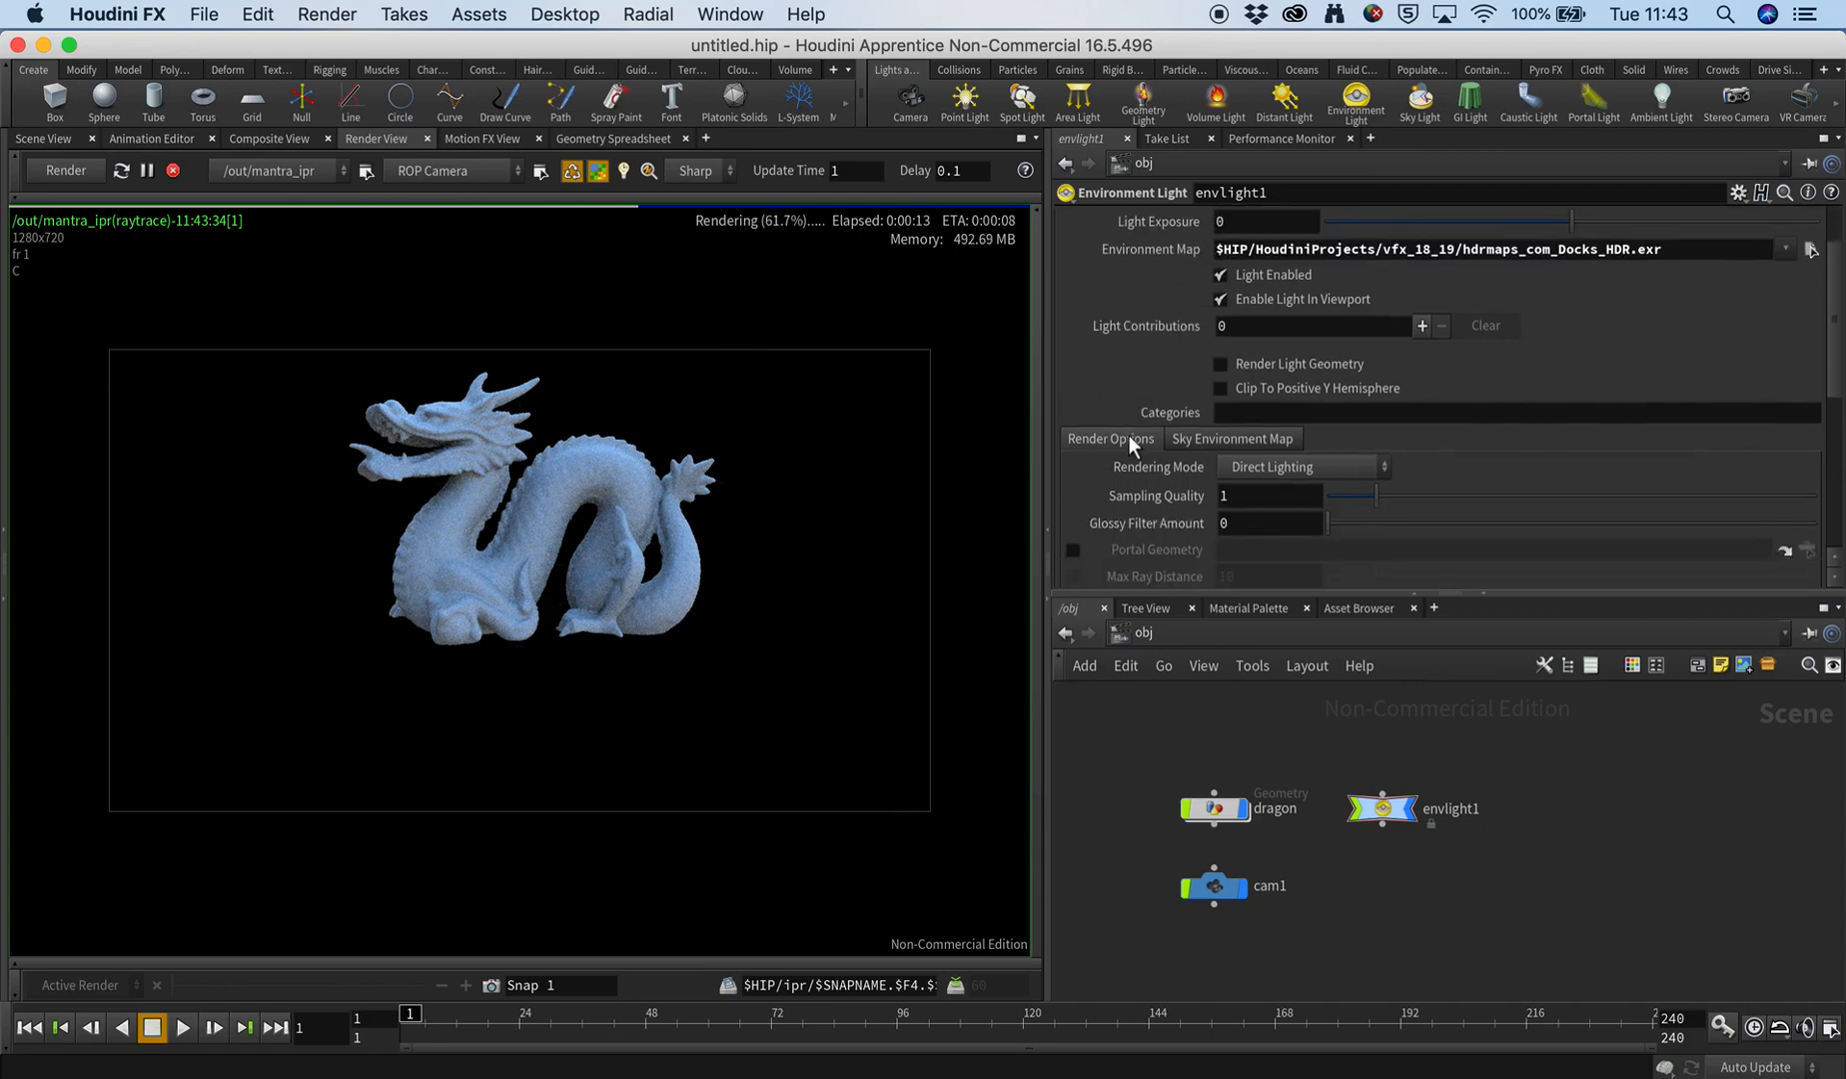
# Return to the scene view and reframe the dragon through cam1 so it sits on the ground of the Docks environment map.
pyautogui.scroll(-1, 1124, 437)
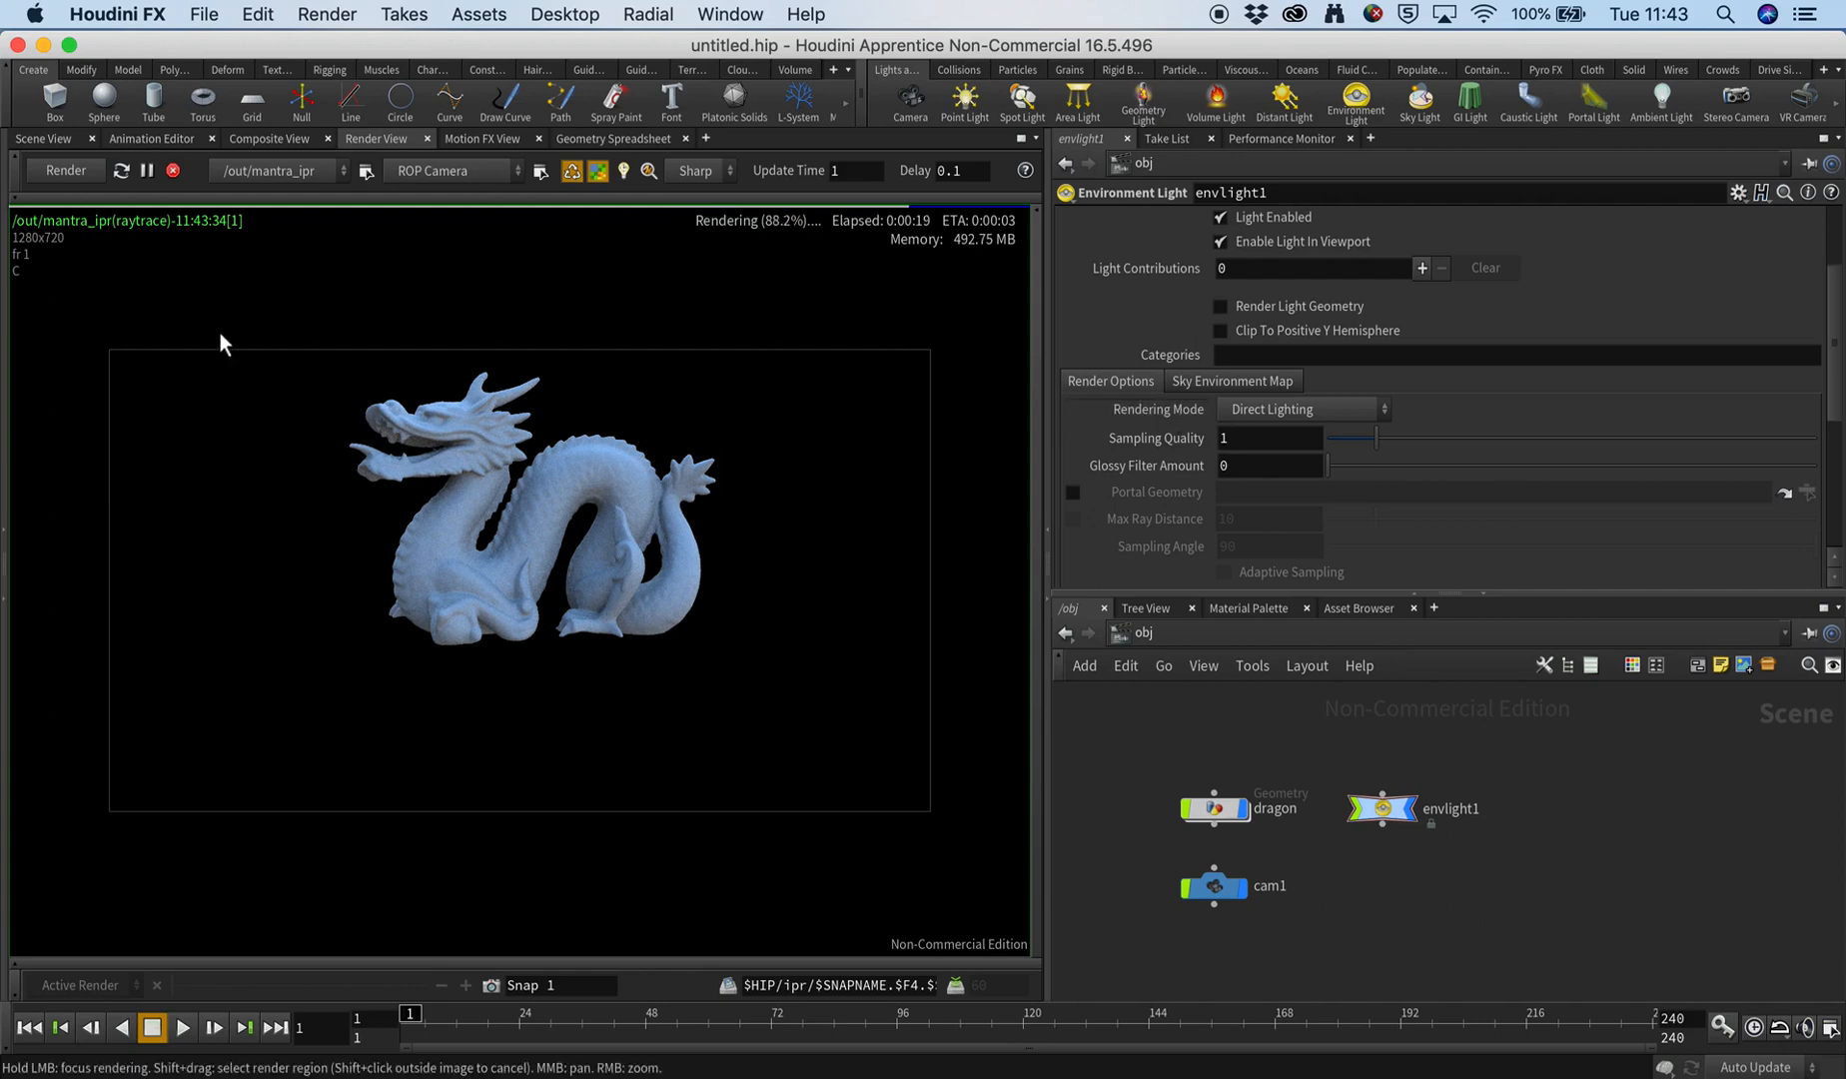
pyautogui.click(66, 140)
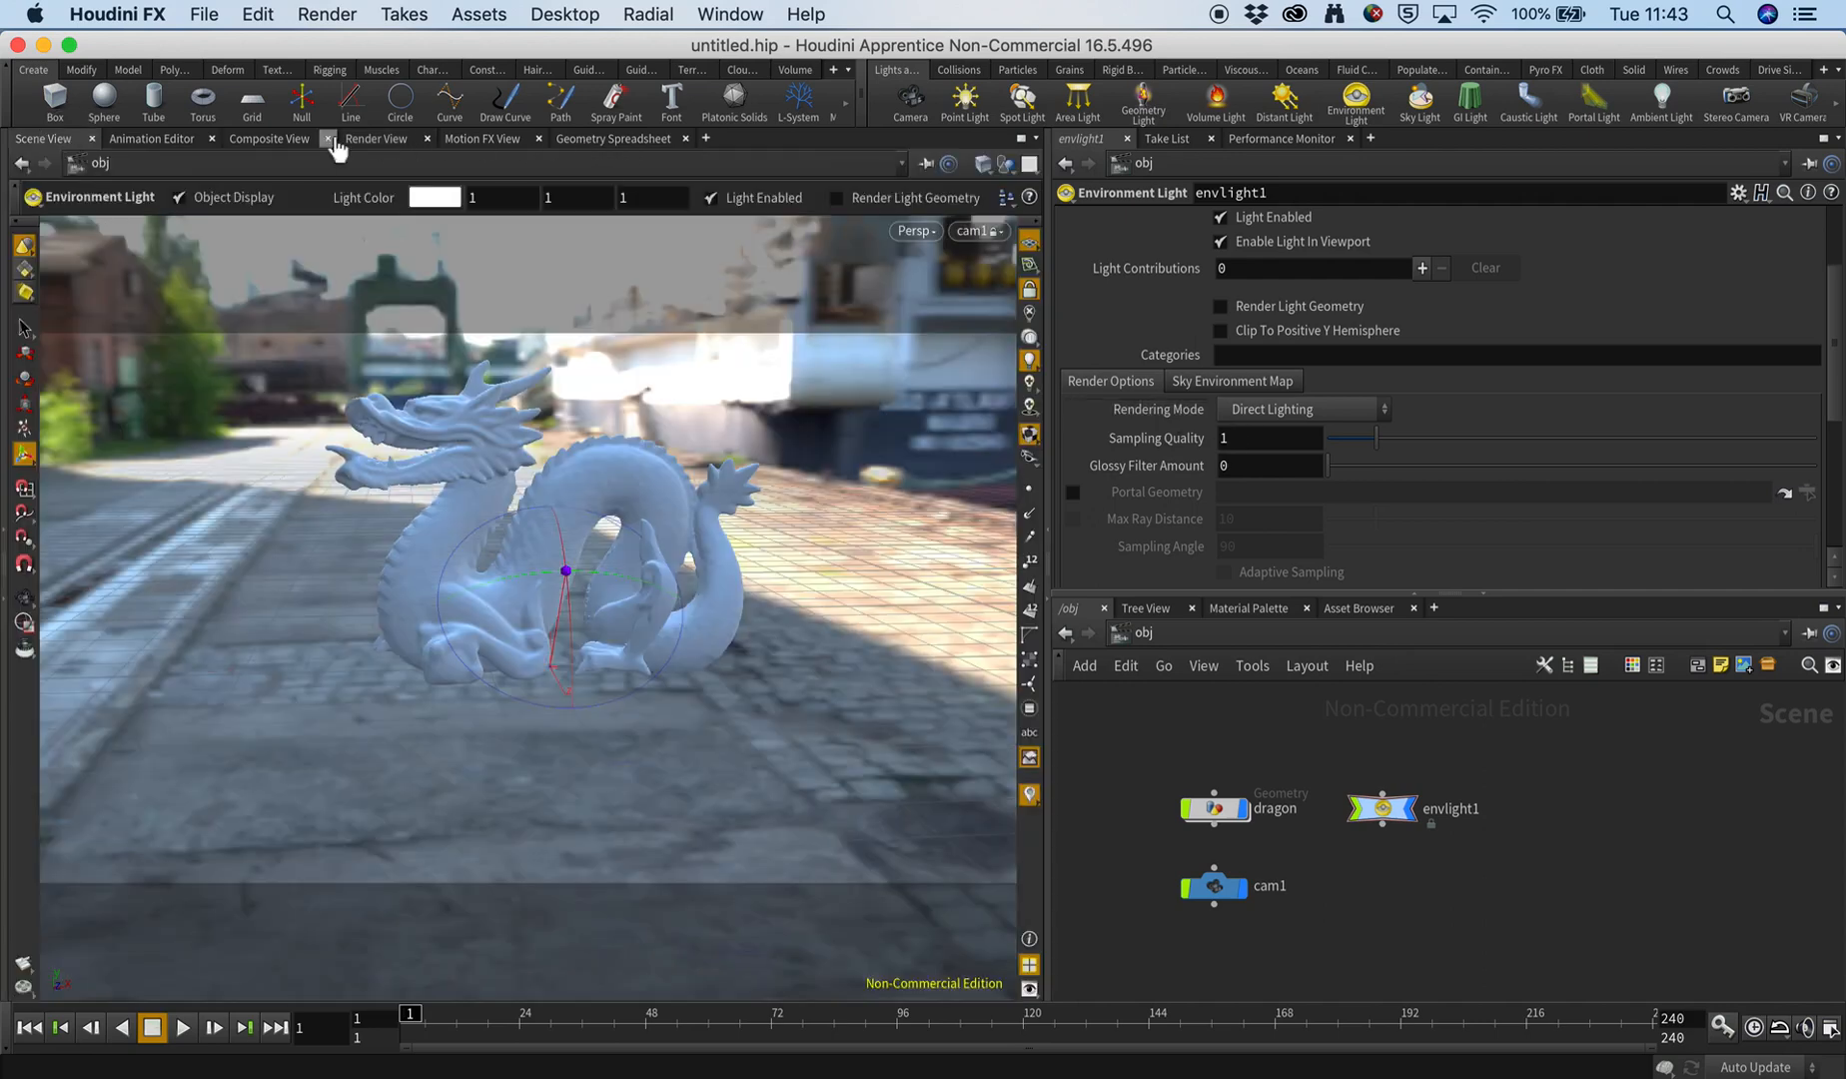
pyautogui.click(375, 139)
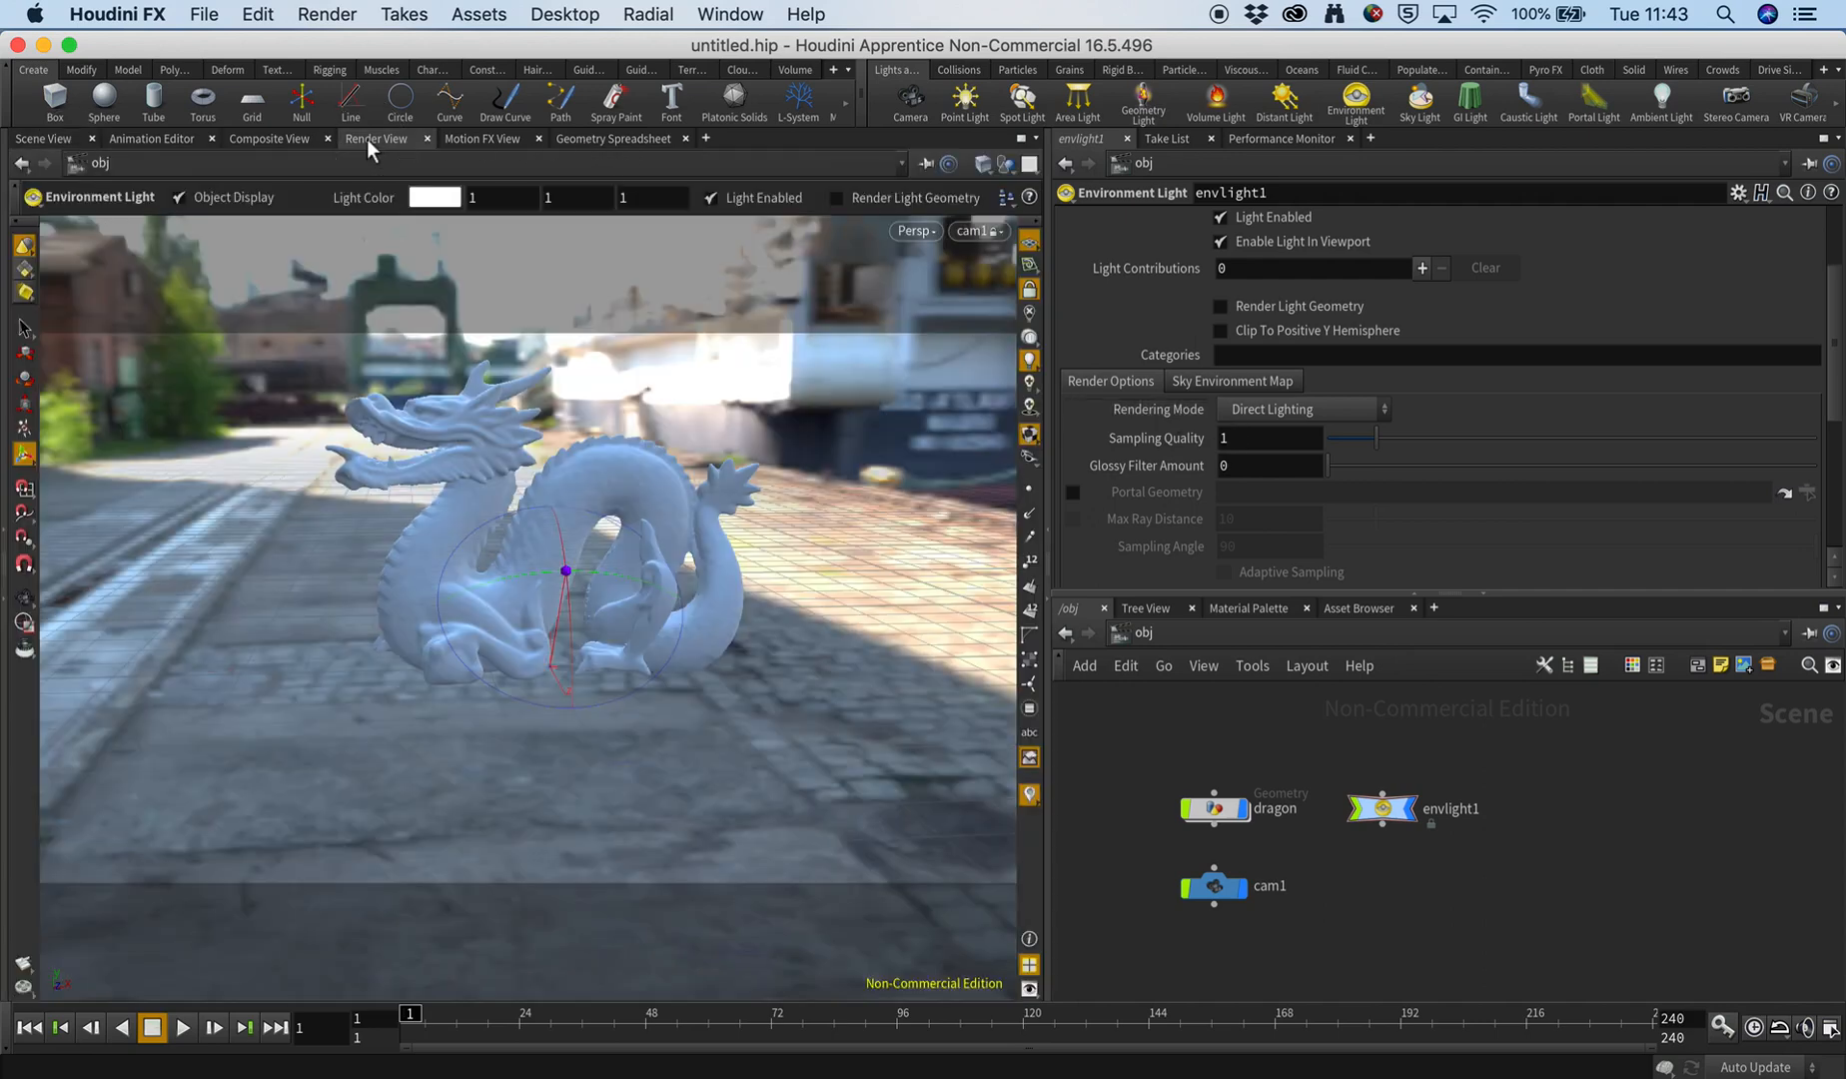
pyautogui.click(44, 139)
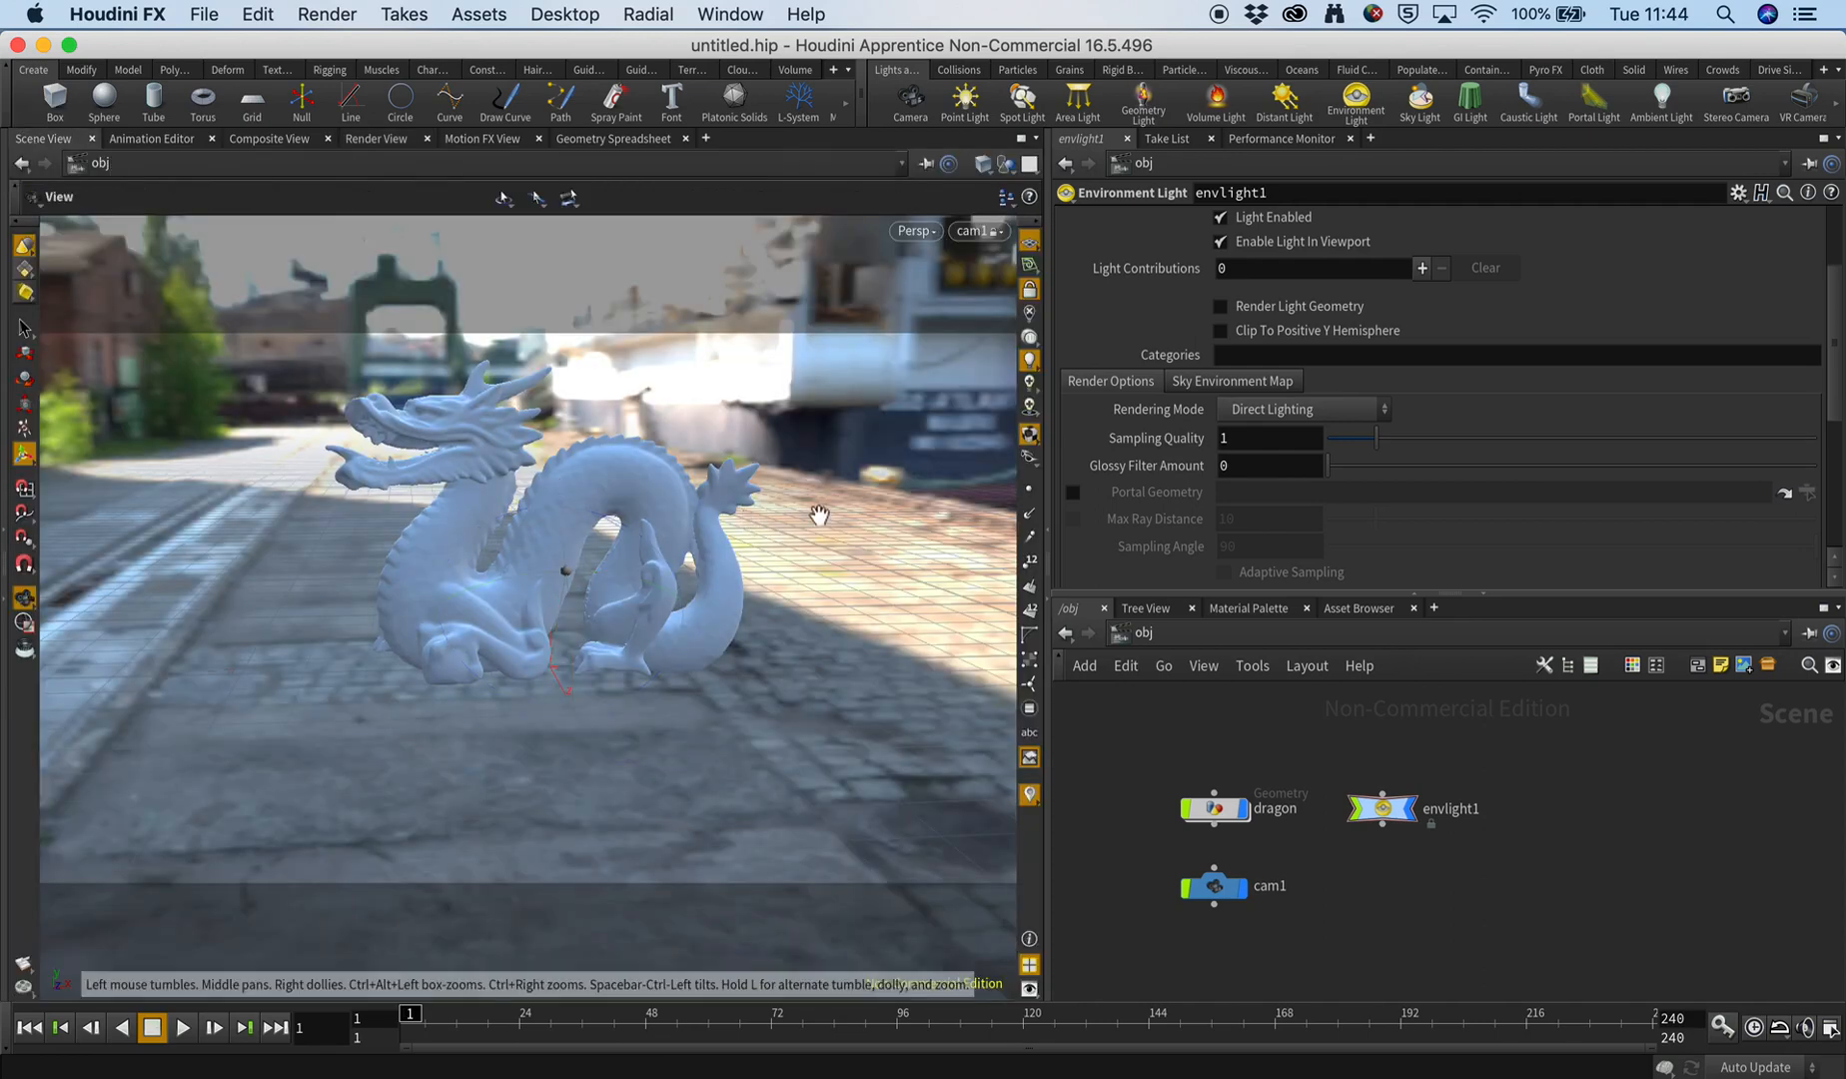
pyautogui.moveTo(948, 465); pyautogui.dragTo(746, 607)
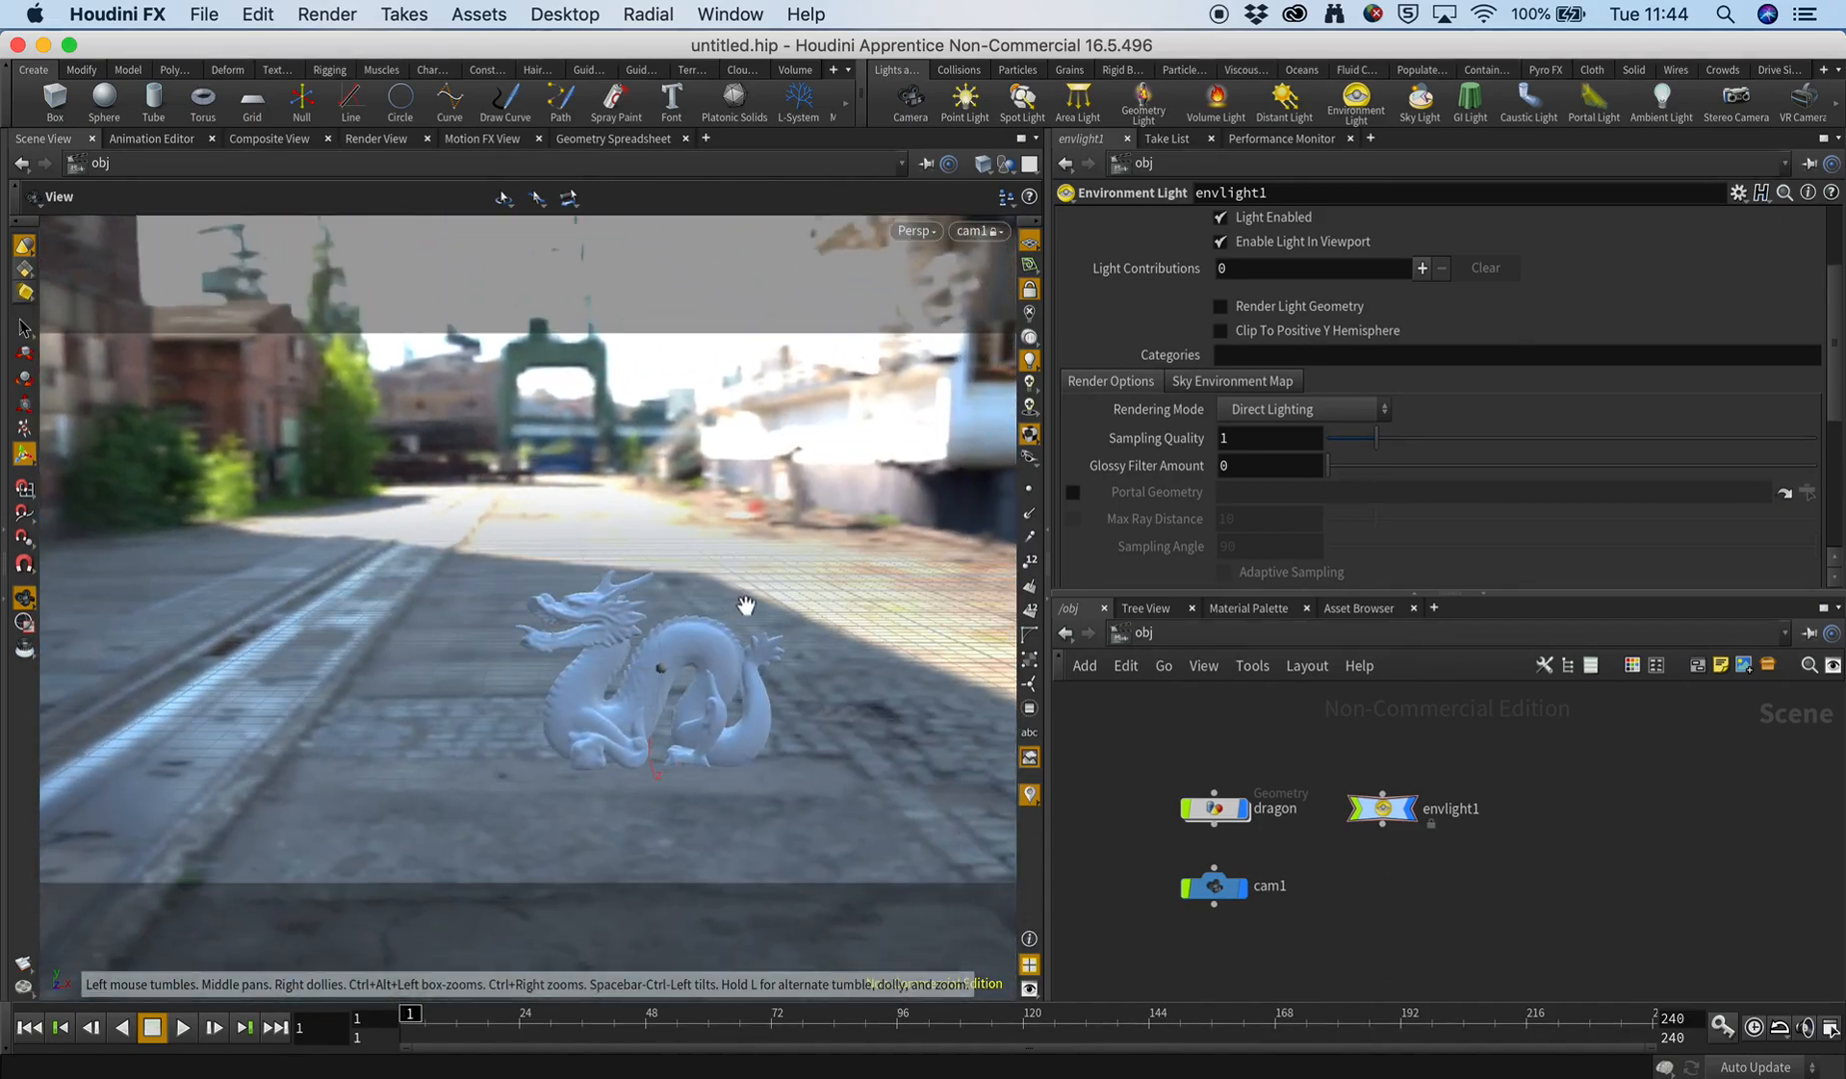
pyautogui.moveTo(659, 504); pyautogui.dragTo(794, 586)
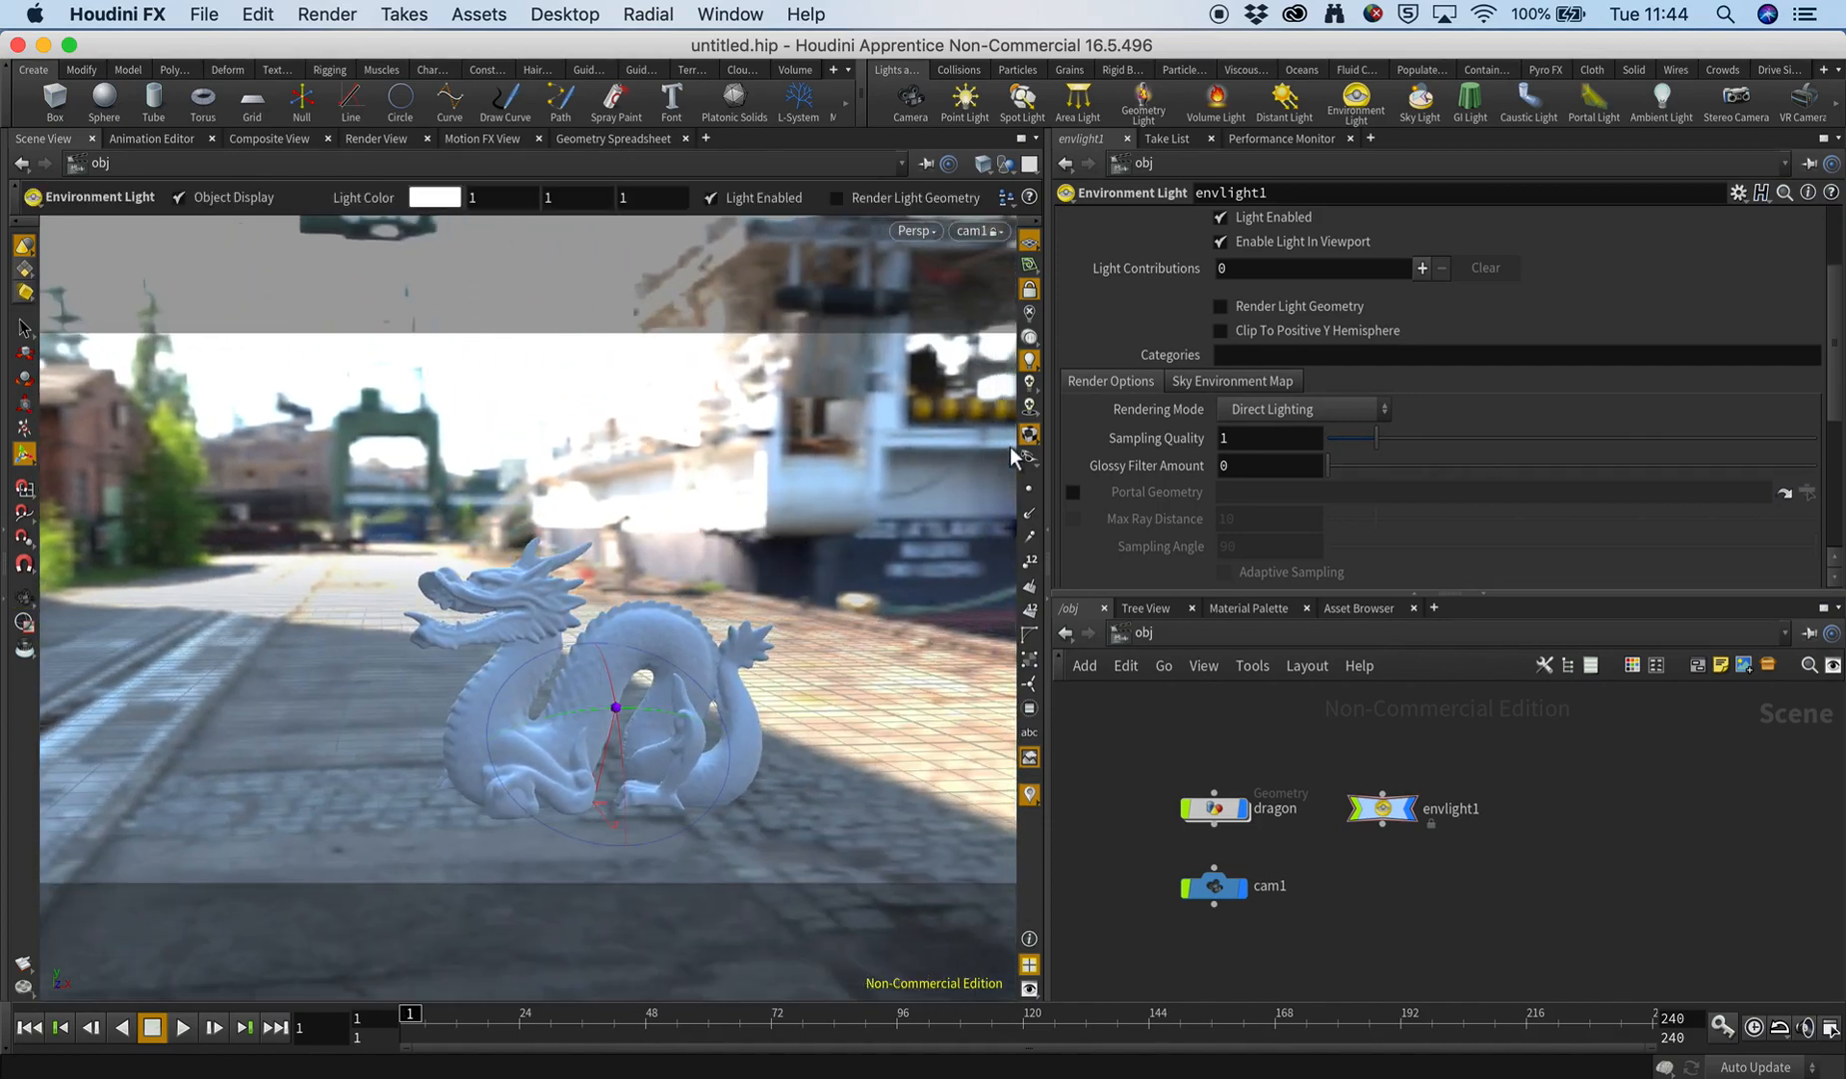
pyautogui.press('space')
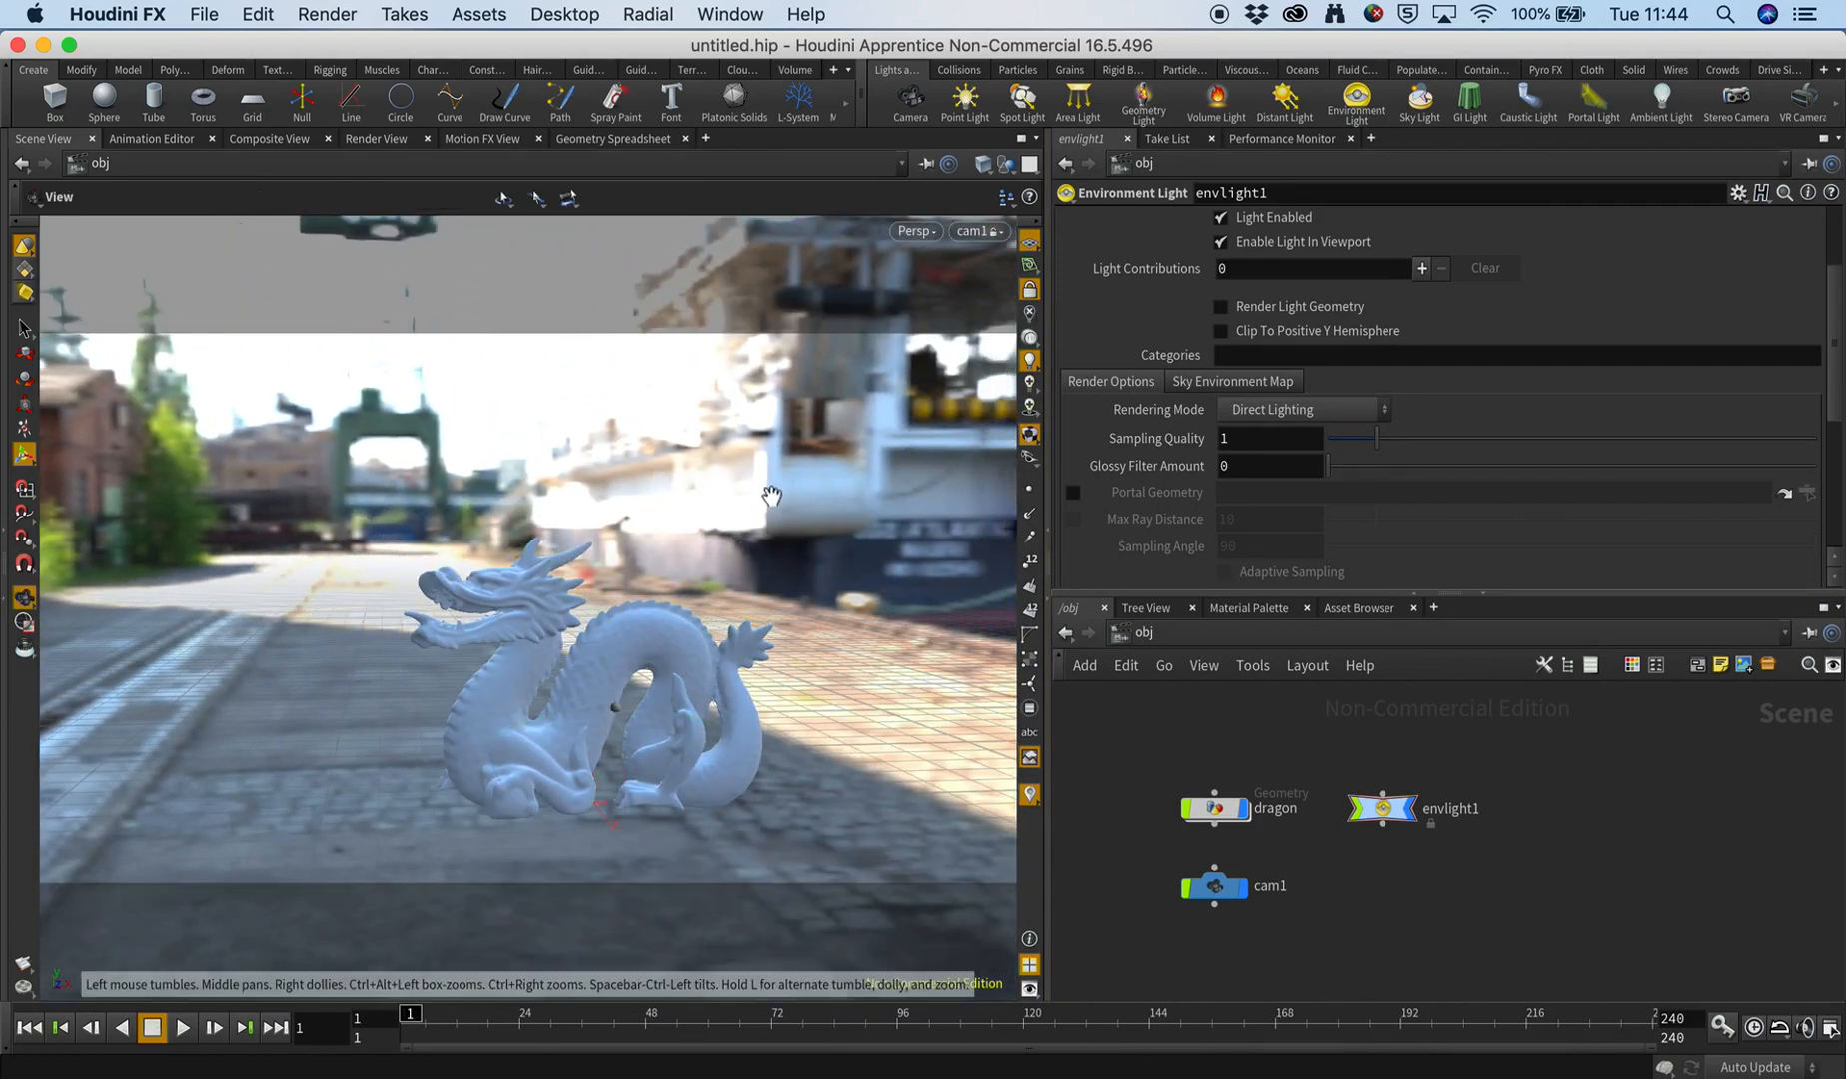
pyautogui.moveTo(771, 496)
pyautogui.mouseDown()
pyautogui.moveTo(729, 494)
pyautogui.moveTo(737, 479)
pyautogui.moveTo(770, 487)
pyautogui.moveTo(721, 486)
pyautogui.moveTo(713, 507)
pyautogui.moveTo(742, 504)
pyautogui.mouseUp()
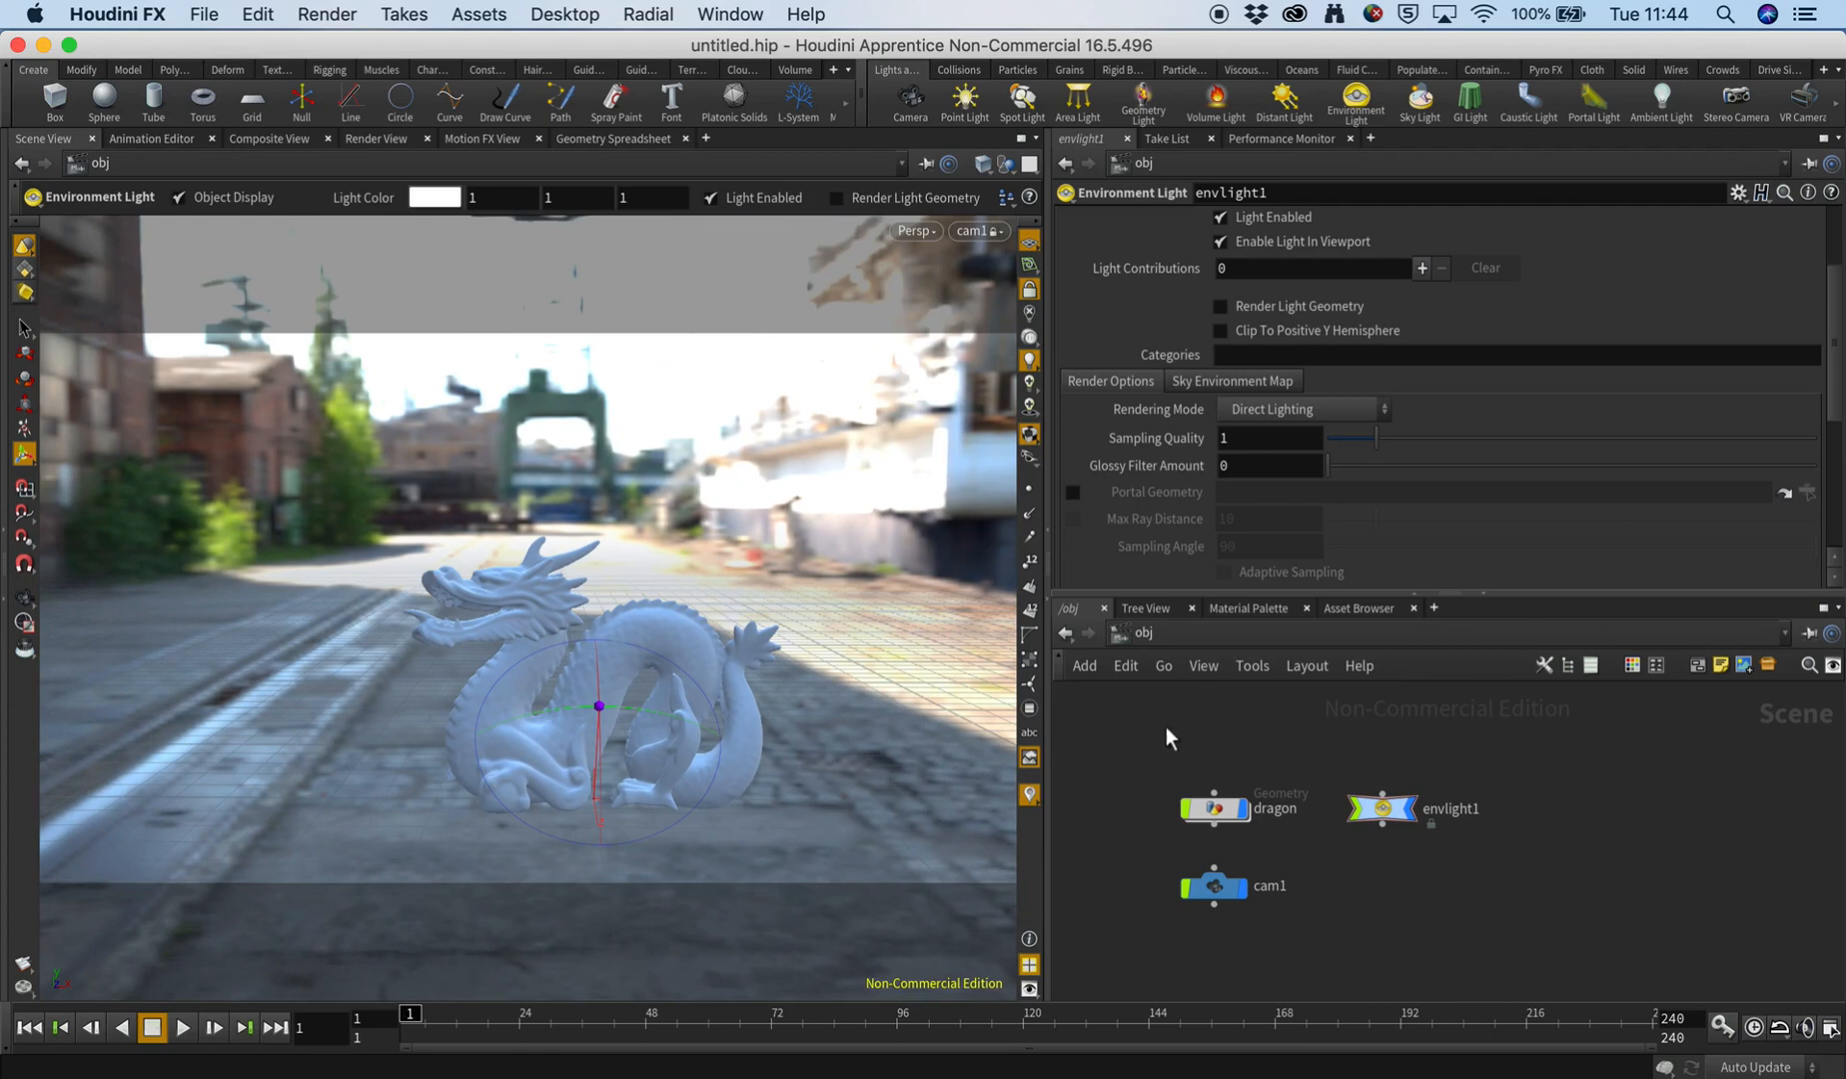
# Set the background image of cam1 to the "03-52 mm-1-160 sec at f - 9,0_Docks" photo from the vfx_18_19 folder.
pyautogui.moveTo(1138, 857); pyautogui.dragTo(1375, 960)
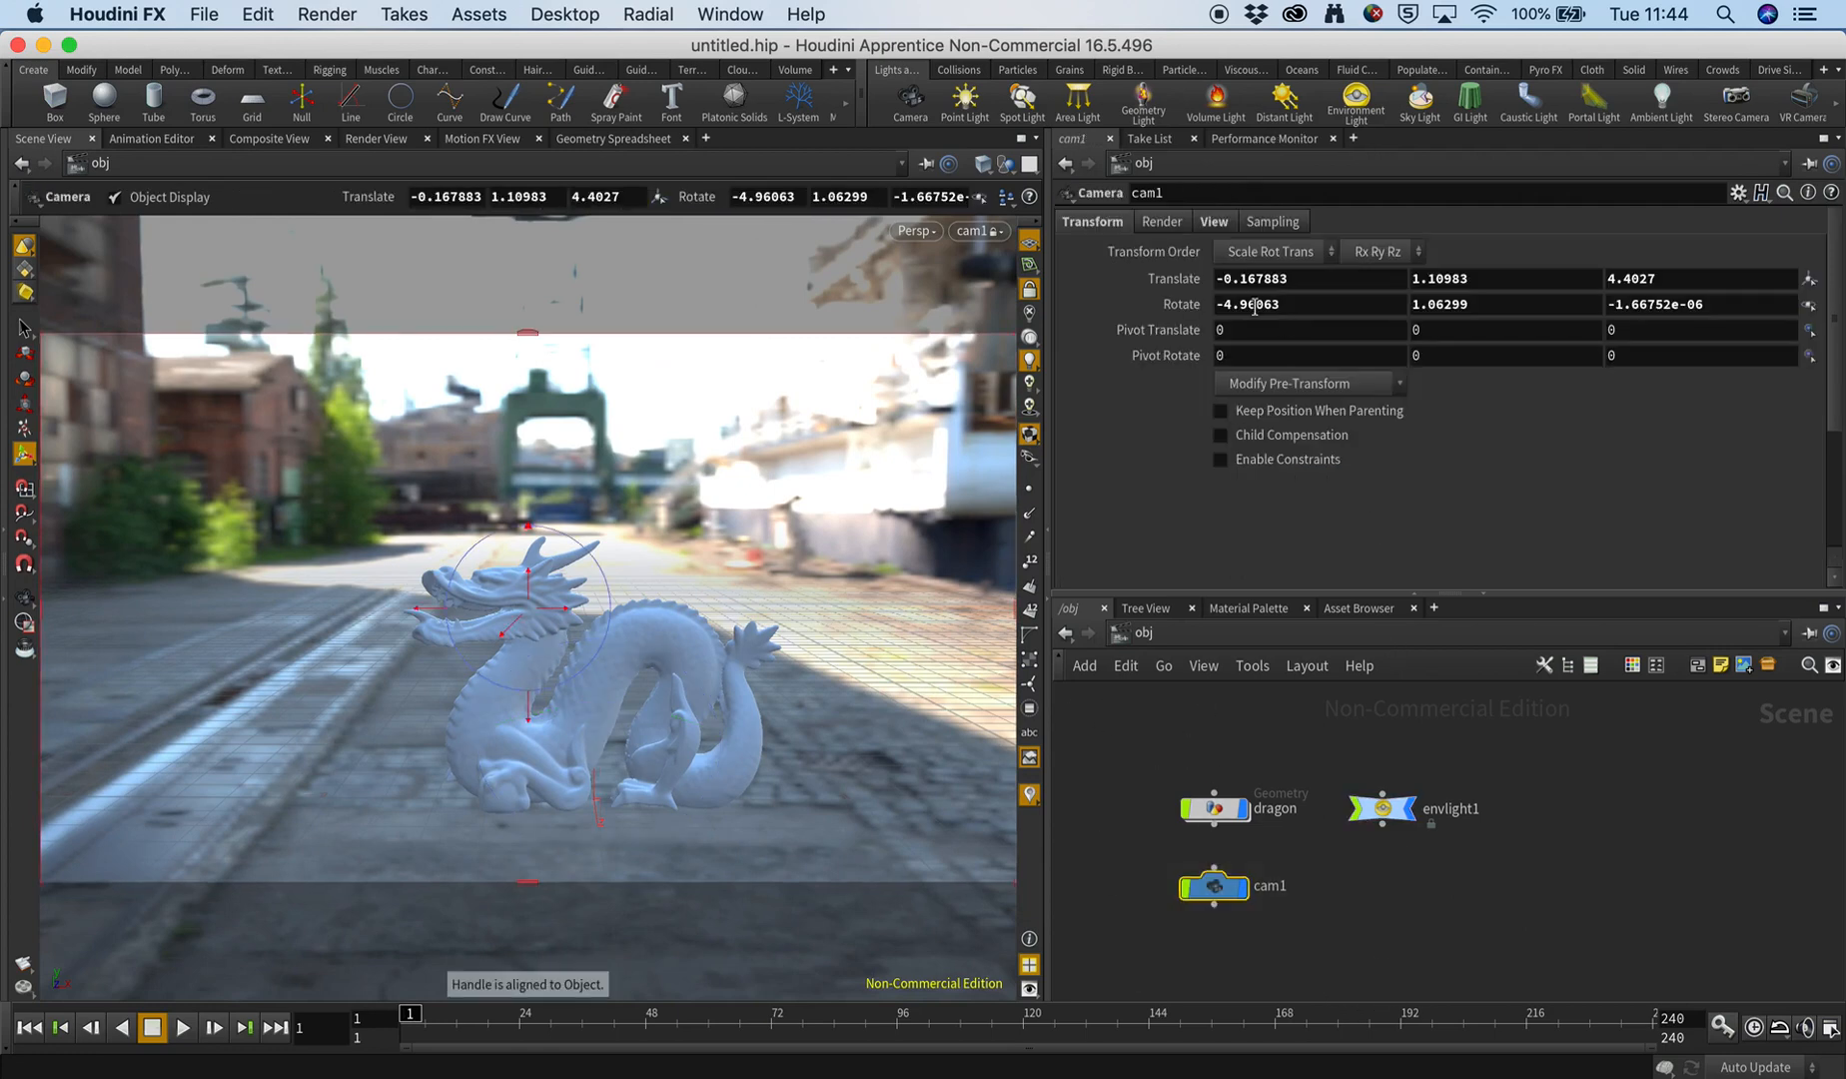
pyautogui.click(1213, 222)
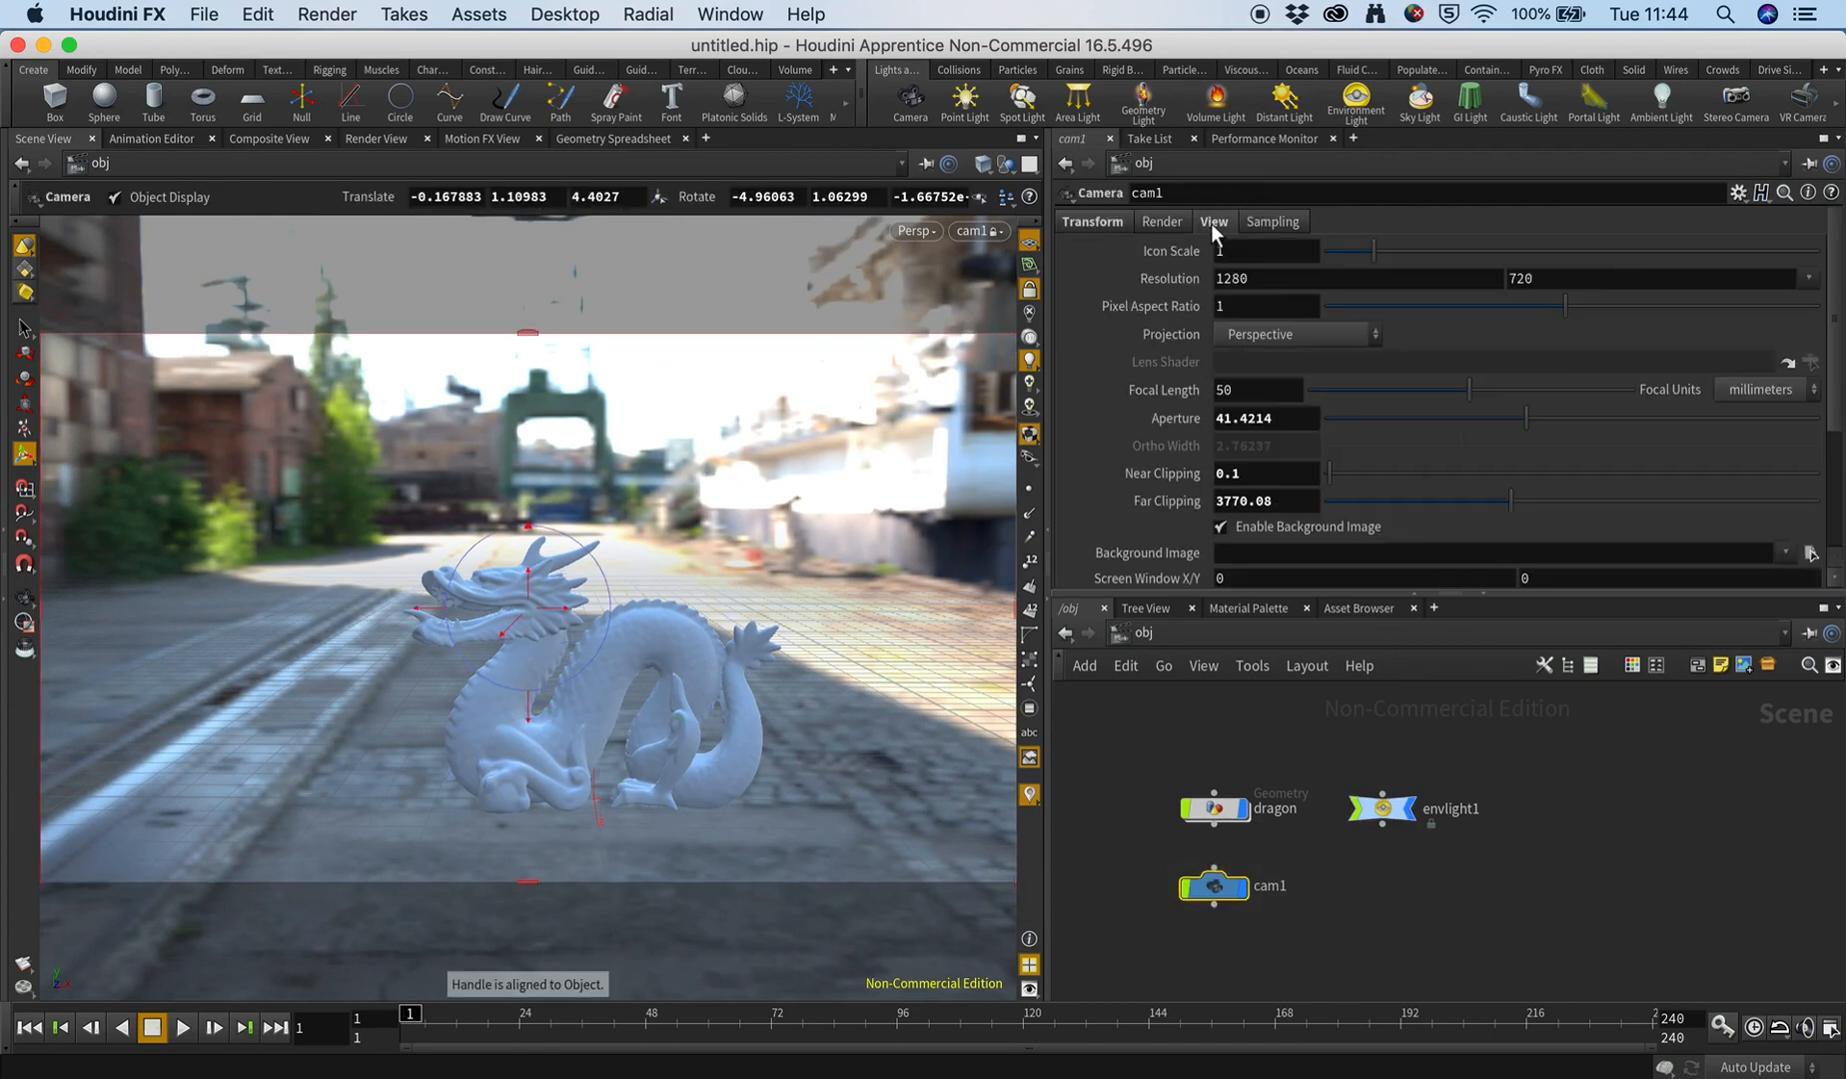
pyautogui.scroll(-2, 1122, 519)
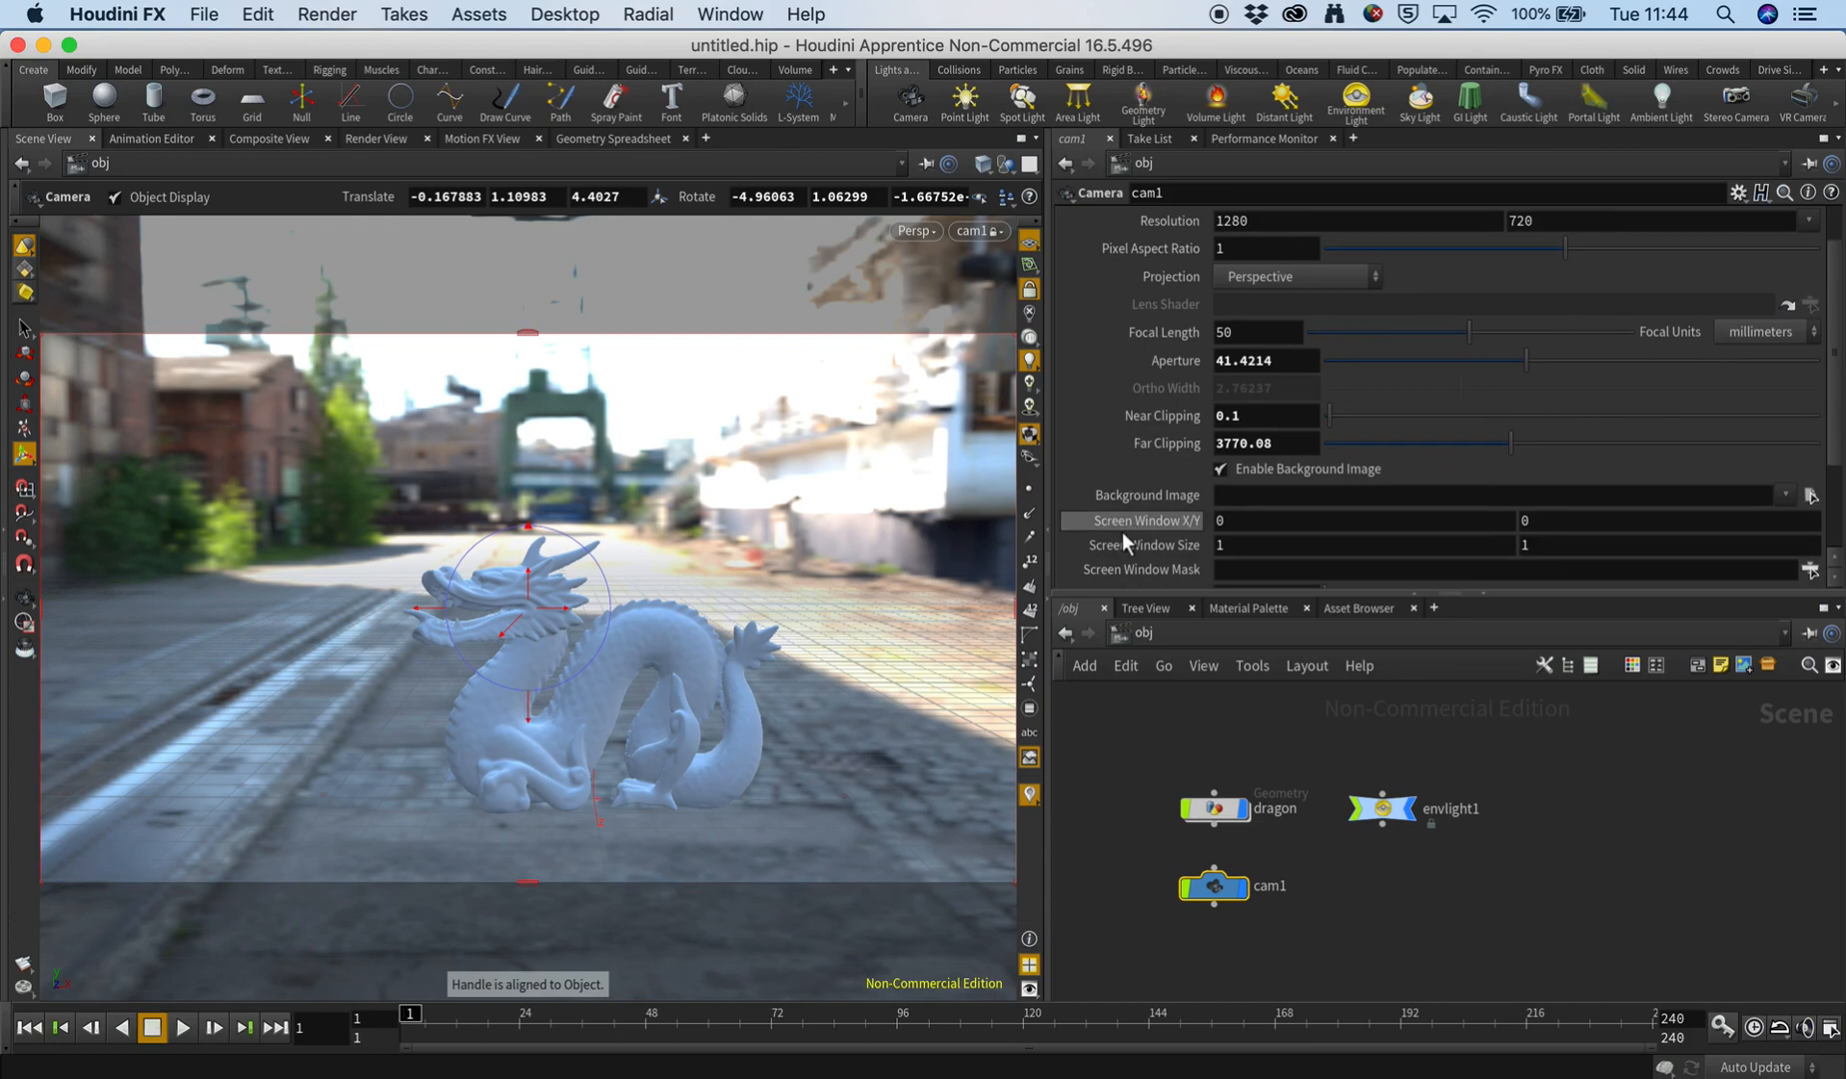
pyautogui.click(1810, 495)
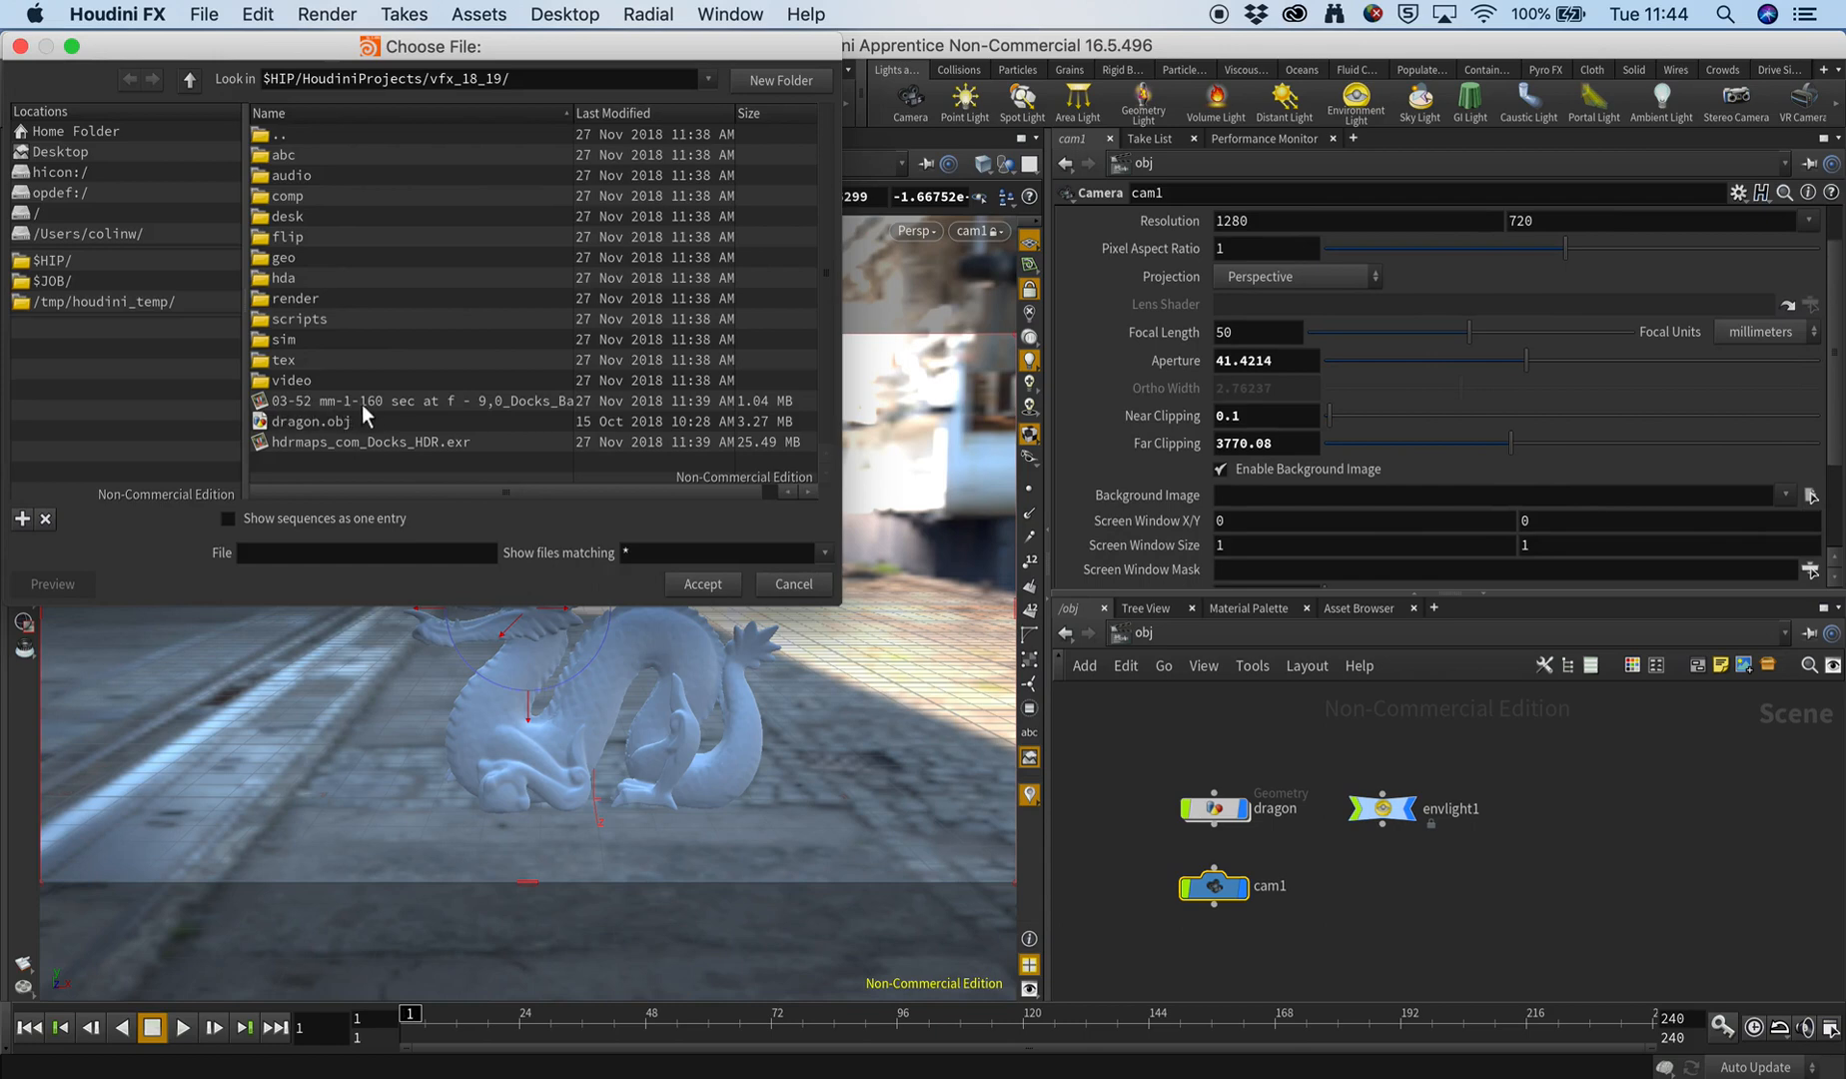
pyautogui.click(410, 401)
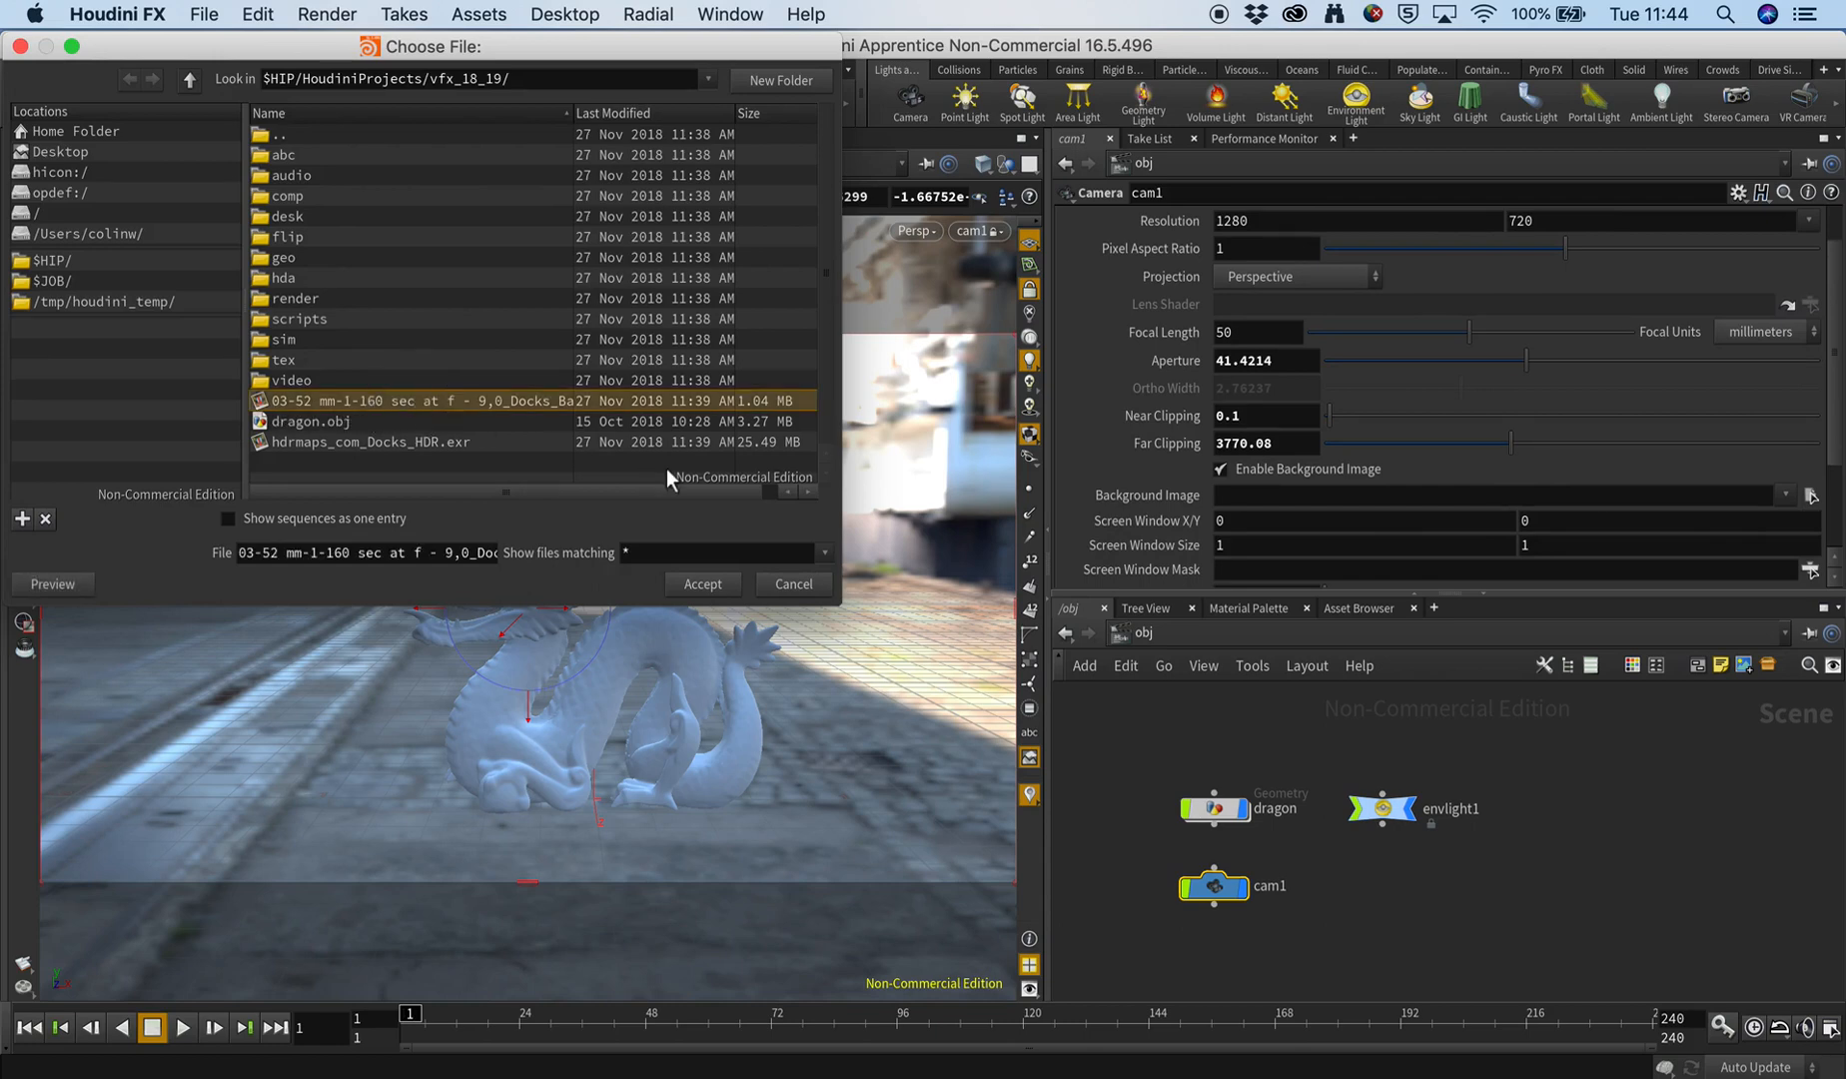
pyautogui.click(703, 587)
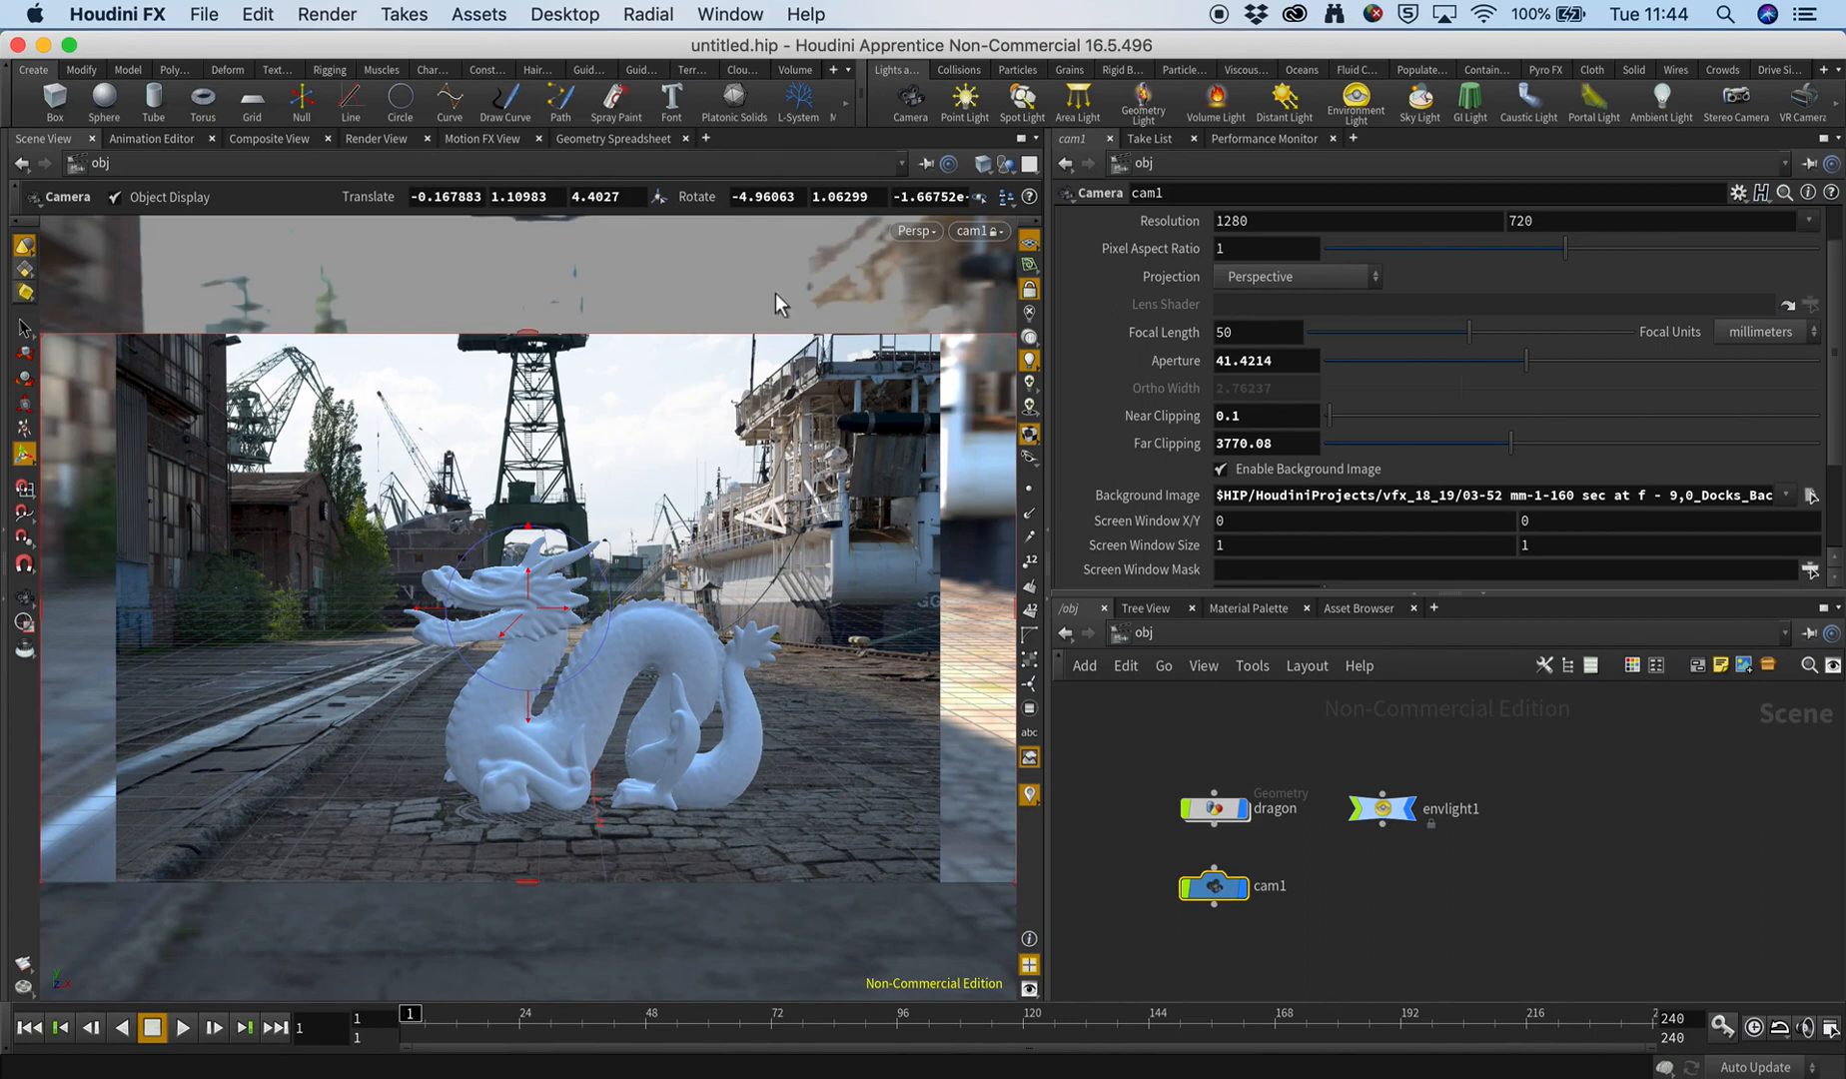
# Try rotating the environment light with its viewport handle, undo the change and clear the selection.
pyautogui.click(1379, 805)
pyautogui.scroll(-3, 1210, 369)
pyautogui.scroll(3, 1148, 465)
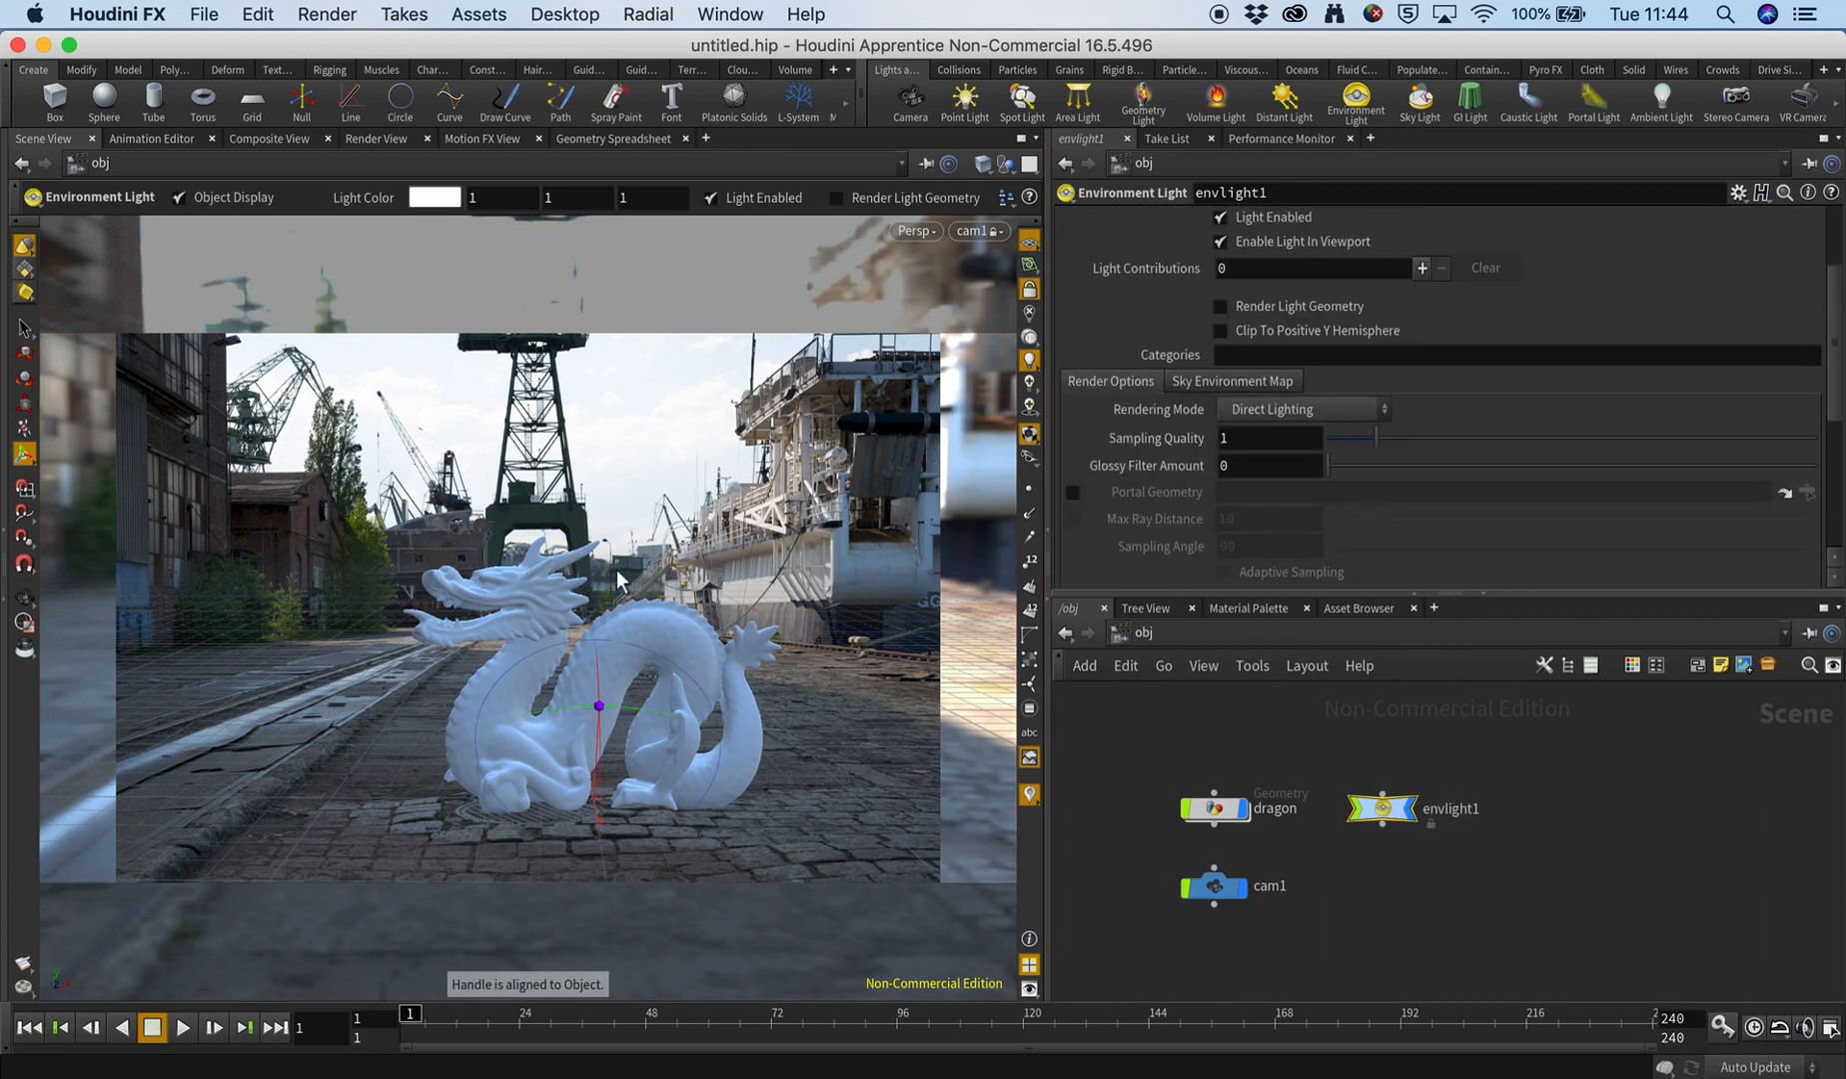
pyautogui.press('r')
pyautogui.moveTo(663, 823)
pyautogui.mouseDown()
pyautogui.moveTo(581, 823)
pyautogui.moveTo(724, 822)
pyautogui.moveTo(639, 814)
pyautogui.moveTo(659, 819)
pyautogui.mouseUp()
pyautogui.press('super+z')
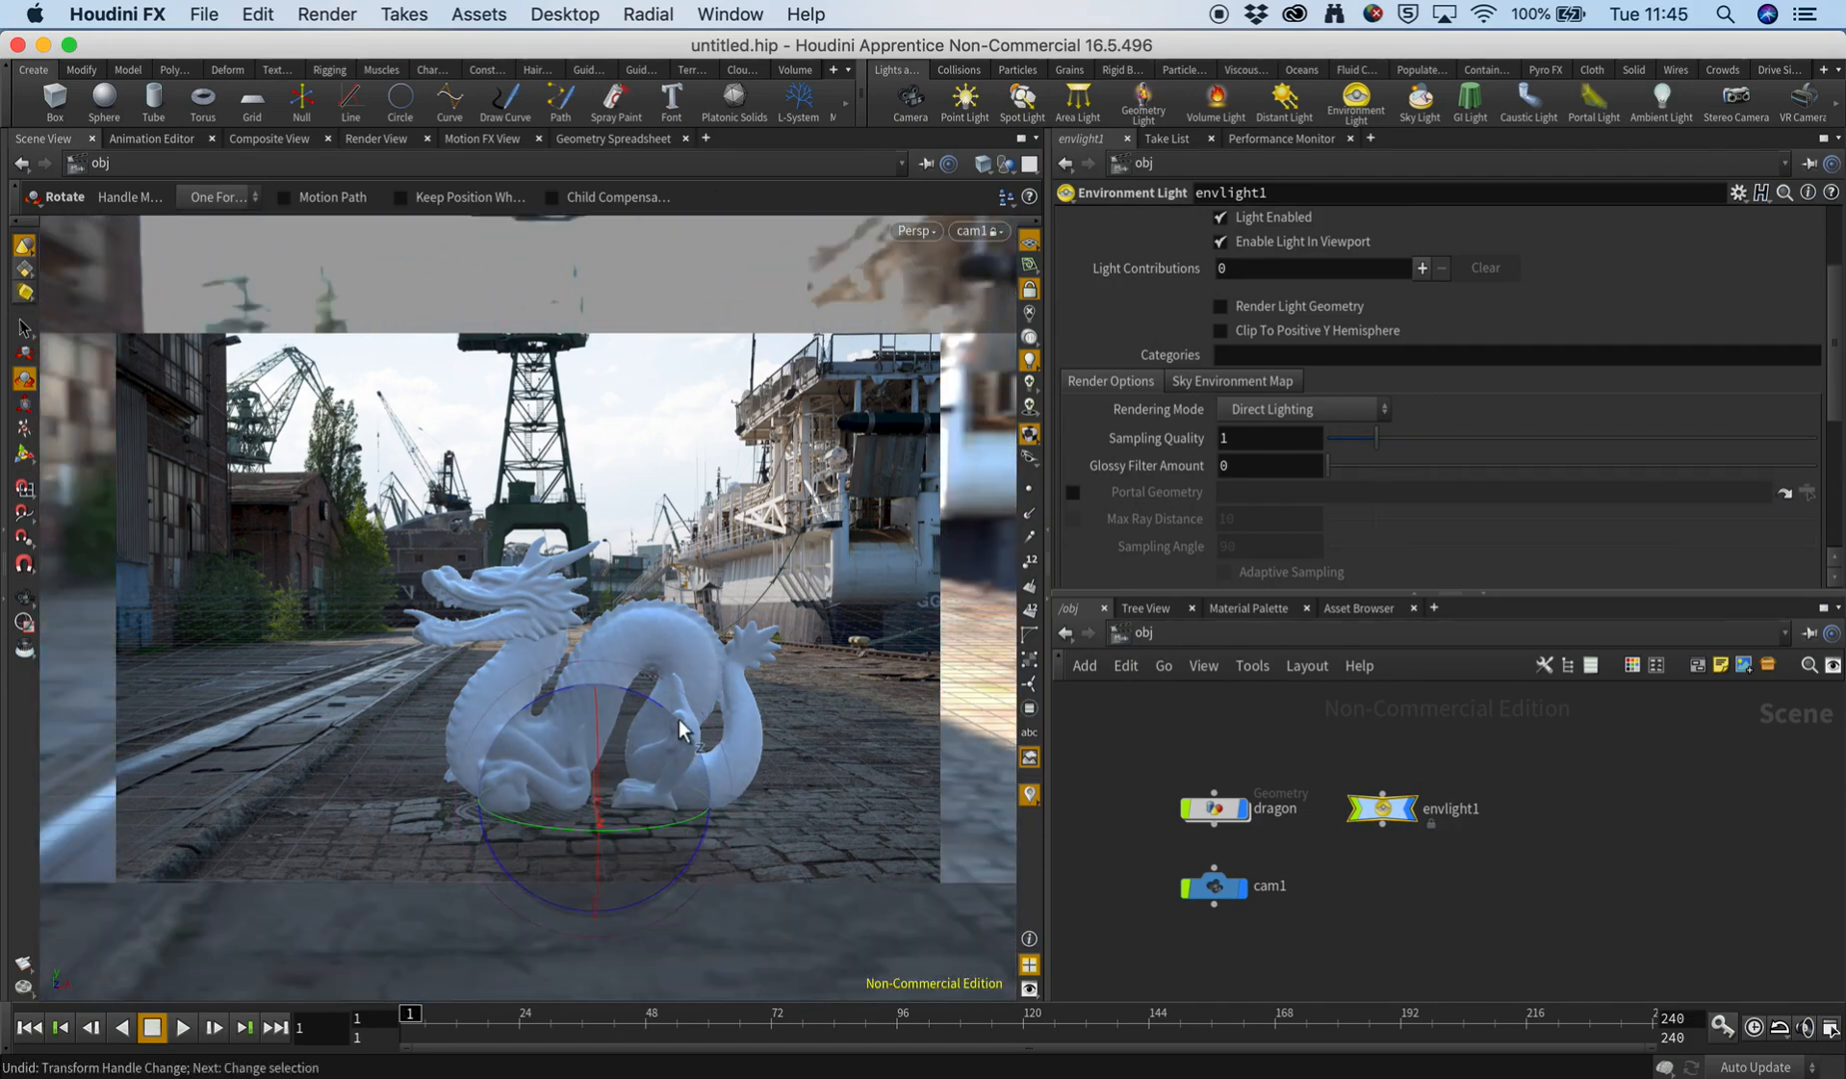
pyautogui.click(1258, 753)
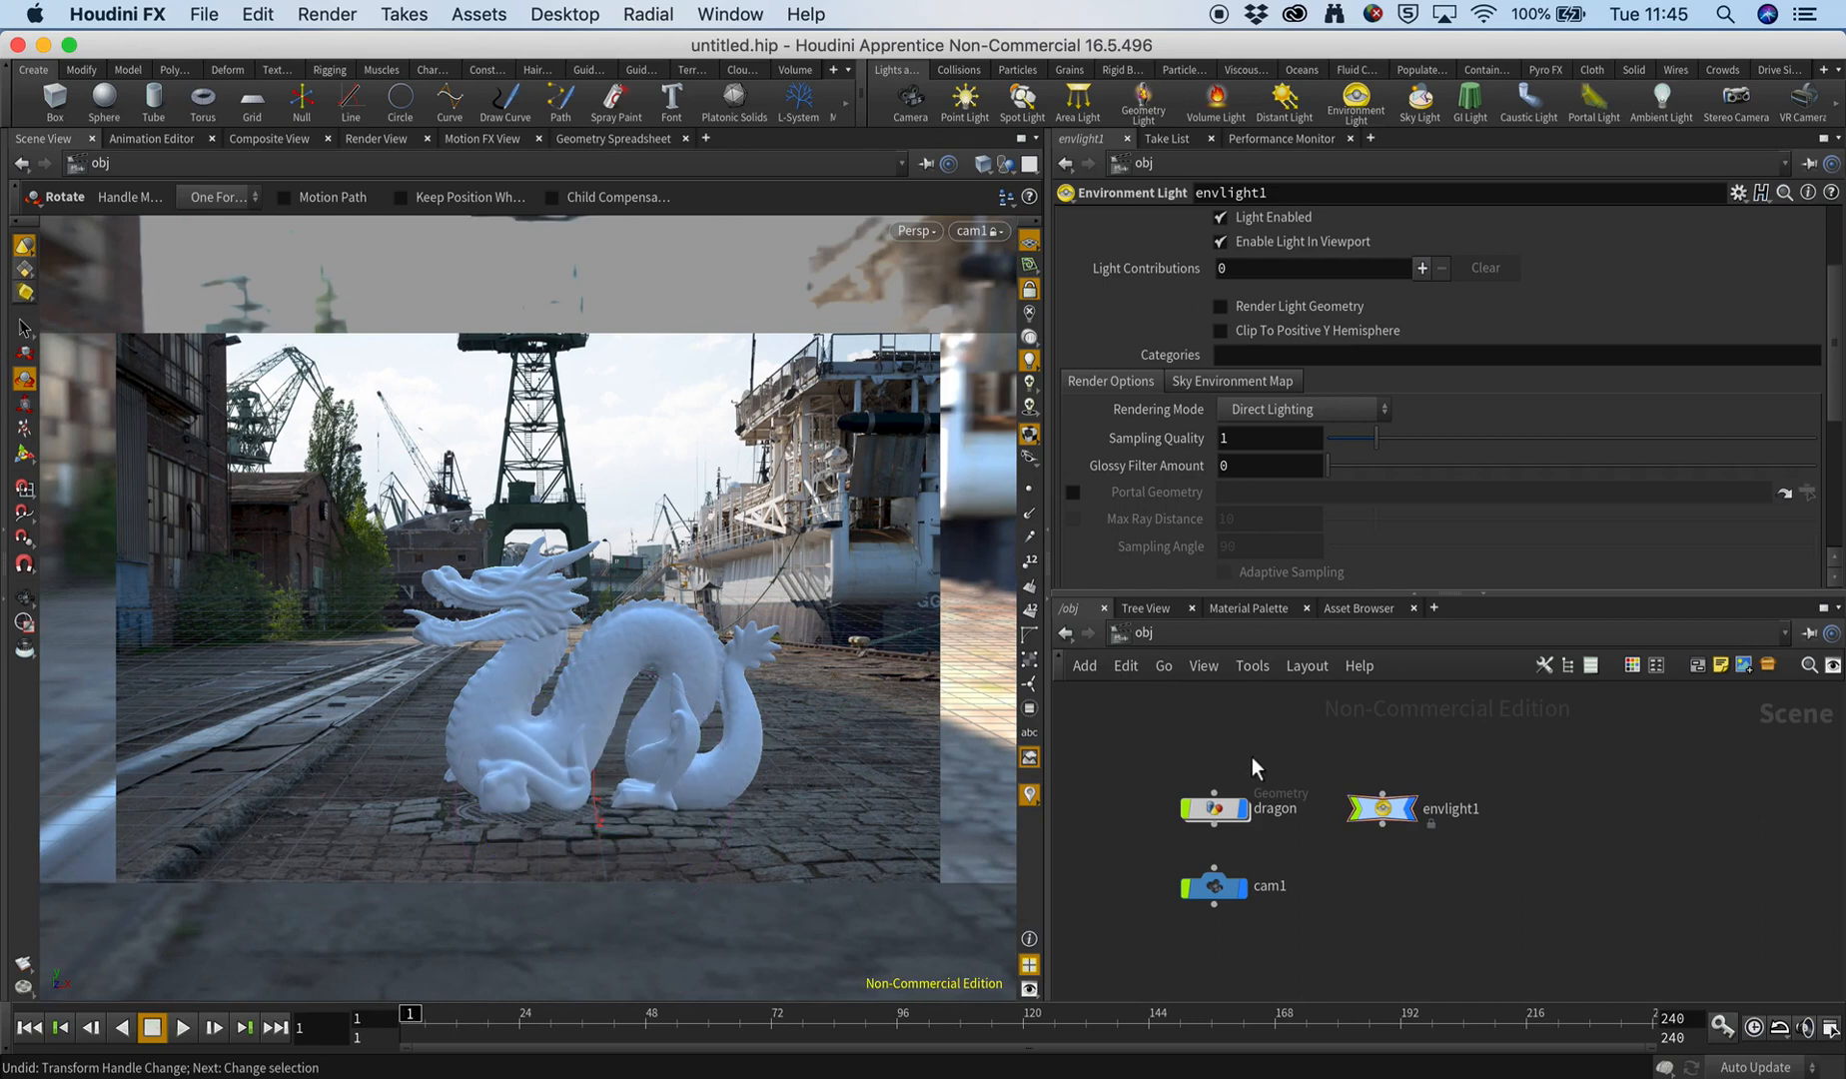
# Reduce the focal length of cam1 to 26.7 mm in two stages, reframing the dragon over the background photo in between.
pyautogui.moveTo(1136, 871); pyautogui.dragTo(1241, 922)
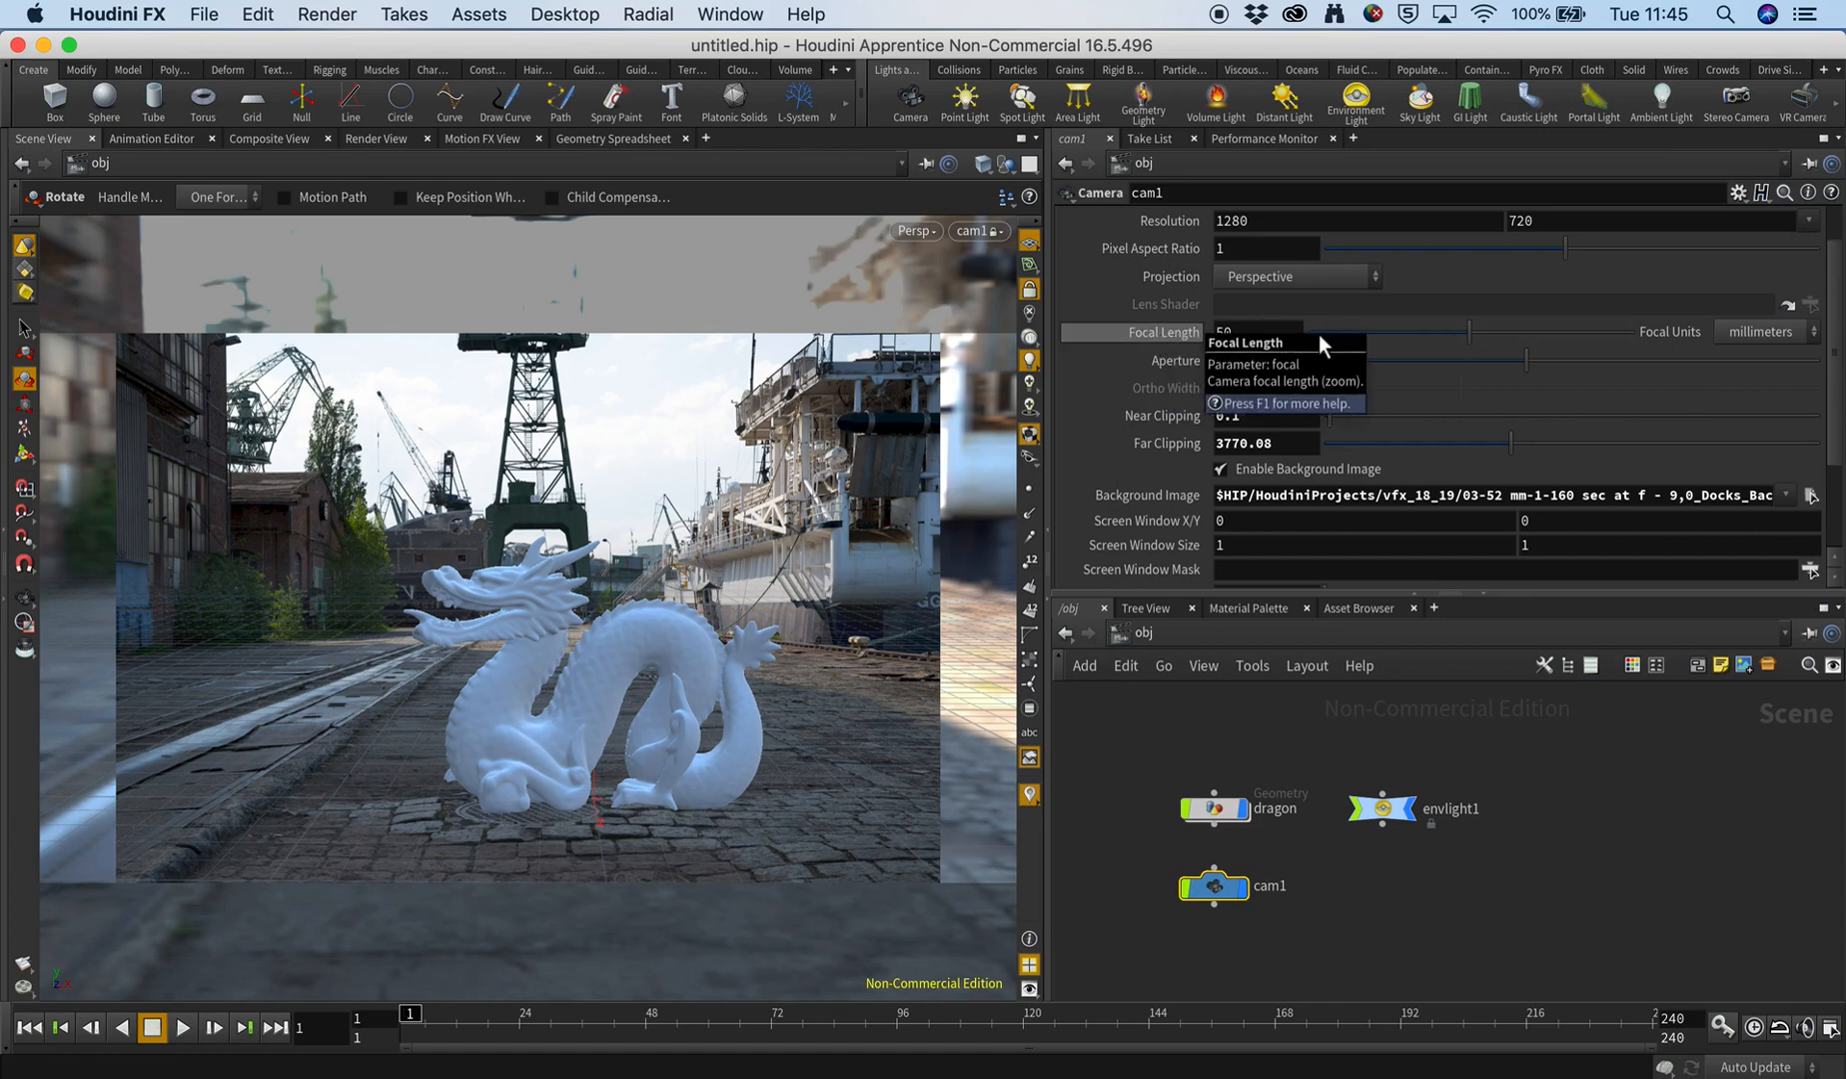
pyautogui.moveTo(1411, 333)
pyautogui.mouseDown()
pyautogui.moveTo(1344, 331)
pyautogui.moveTo(1618, 335)
pyautogui.moveTo(1350, 335)
pyautogui.moveTo(1512, 334)
pyautogui.moveTo(1433, 333)
pyautogui.mouseUp()
pyautogui.press('Escape')
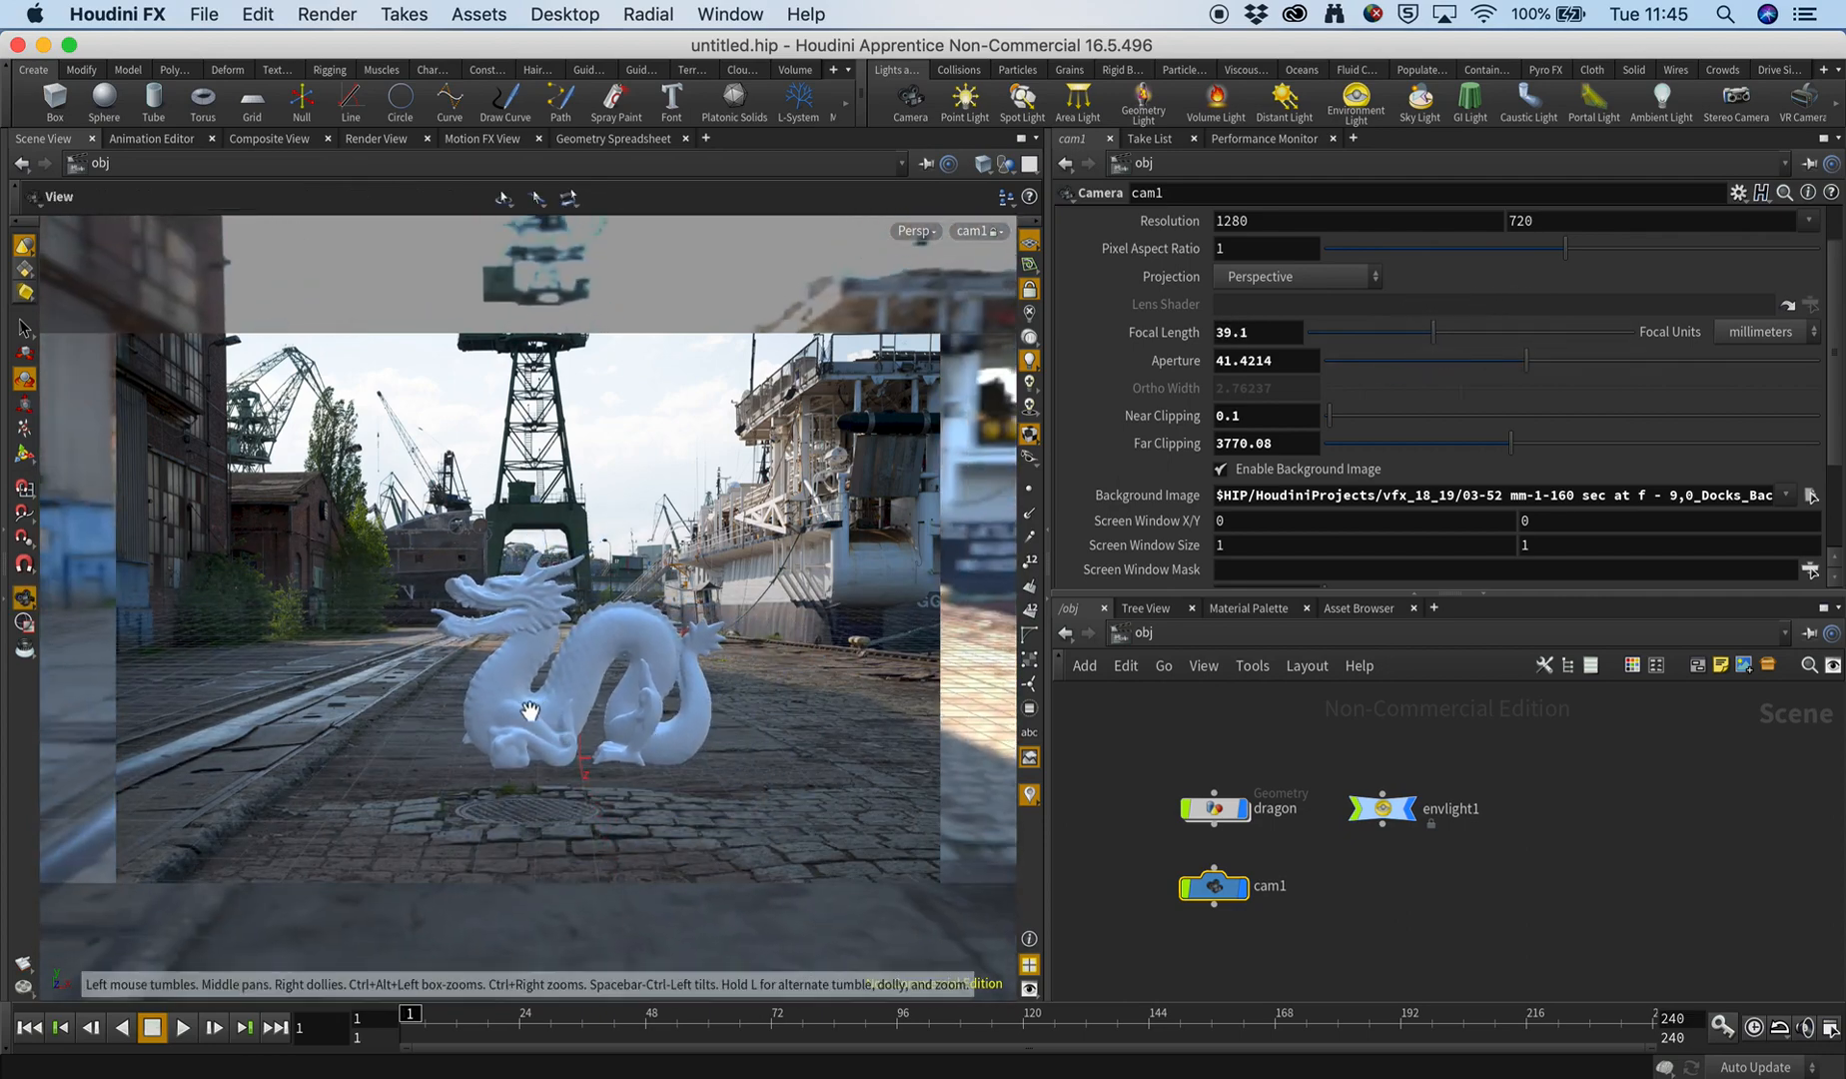
pyautogui.moveTo(540, 711); pyautogui.dragTo(476, 675, button='right')
pyautogui.press('r')
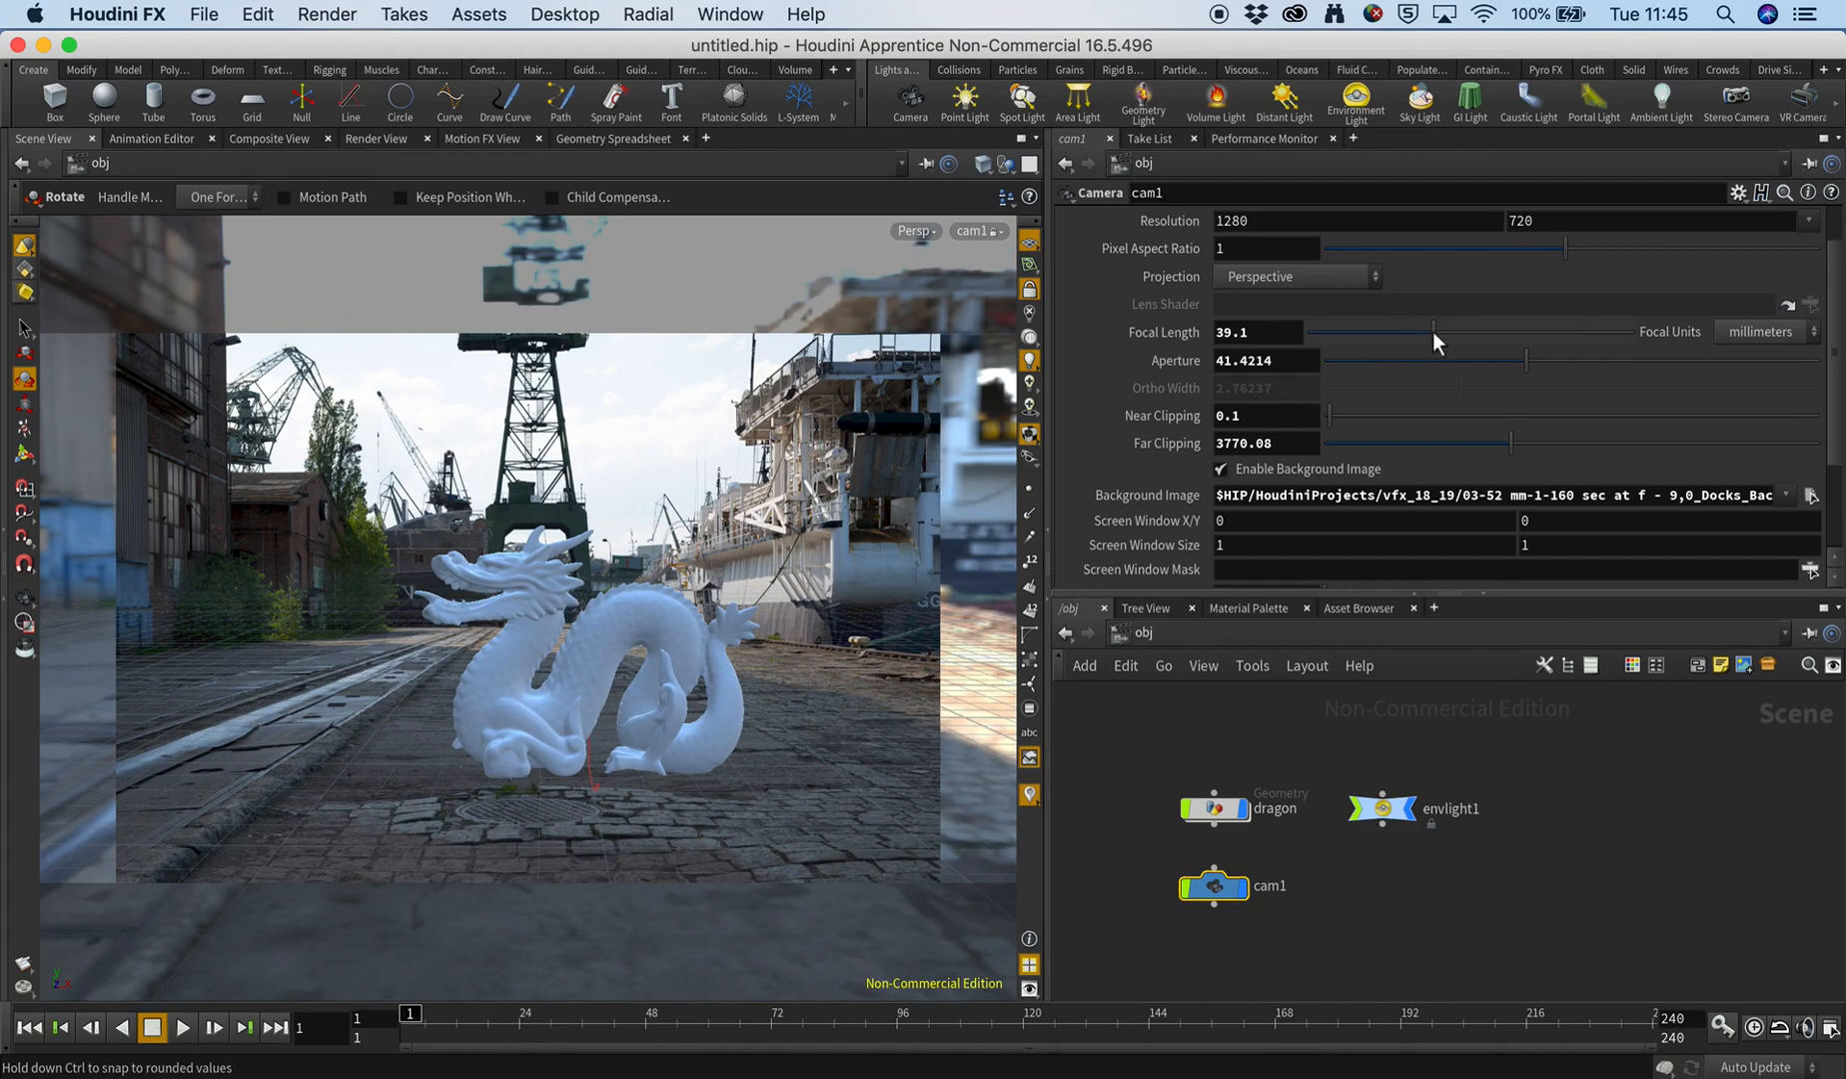
pyautogui.moveTo(1432, 331); pyautogui.dragTo(1393, 331)
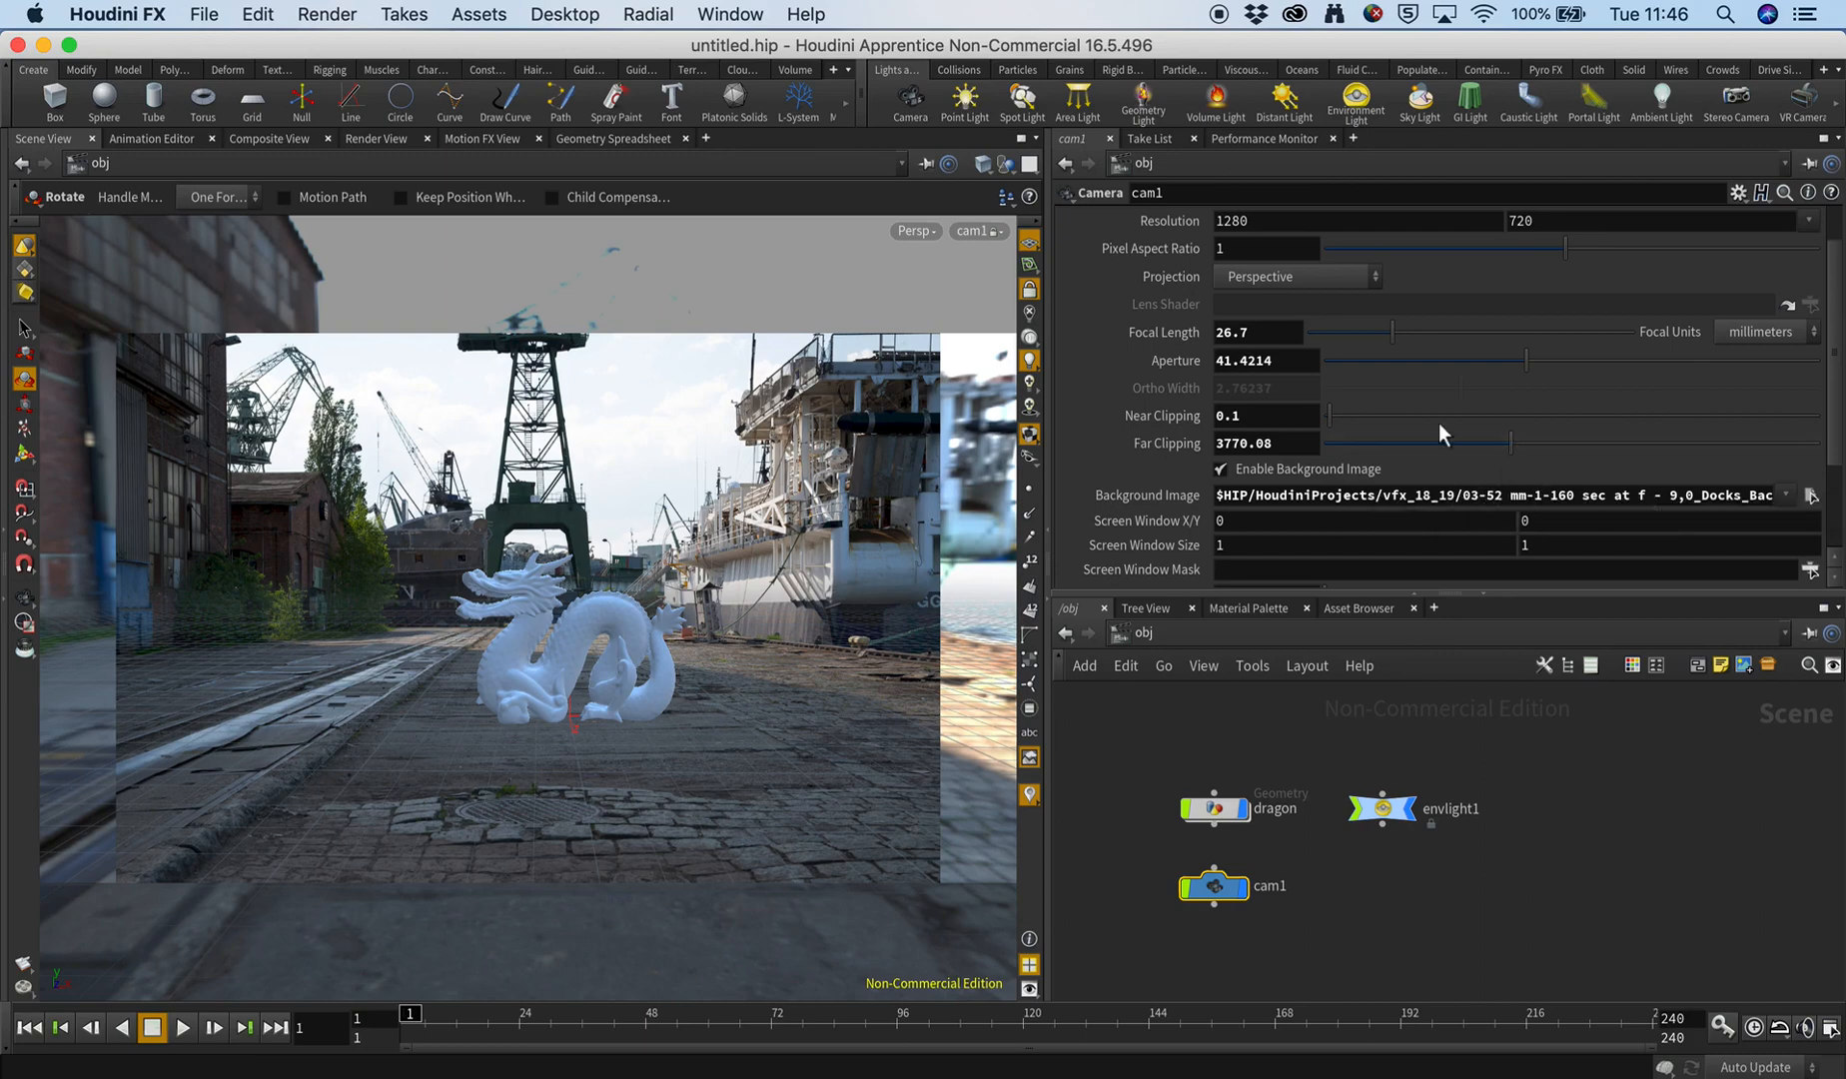
# Set the focal length of cam1 to 52 mm and lower its aperture to about 38.2.
pyautogui.moveTo(1283, 333); pyautogui.dragTo(1105, 333)
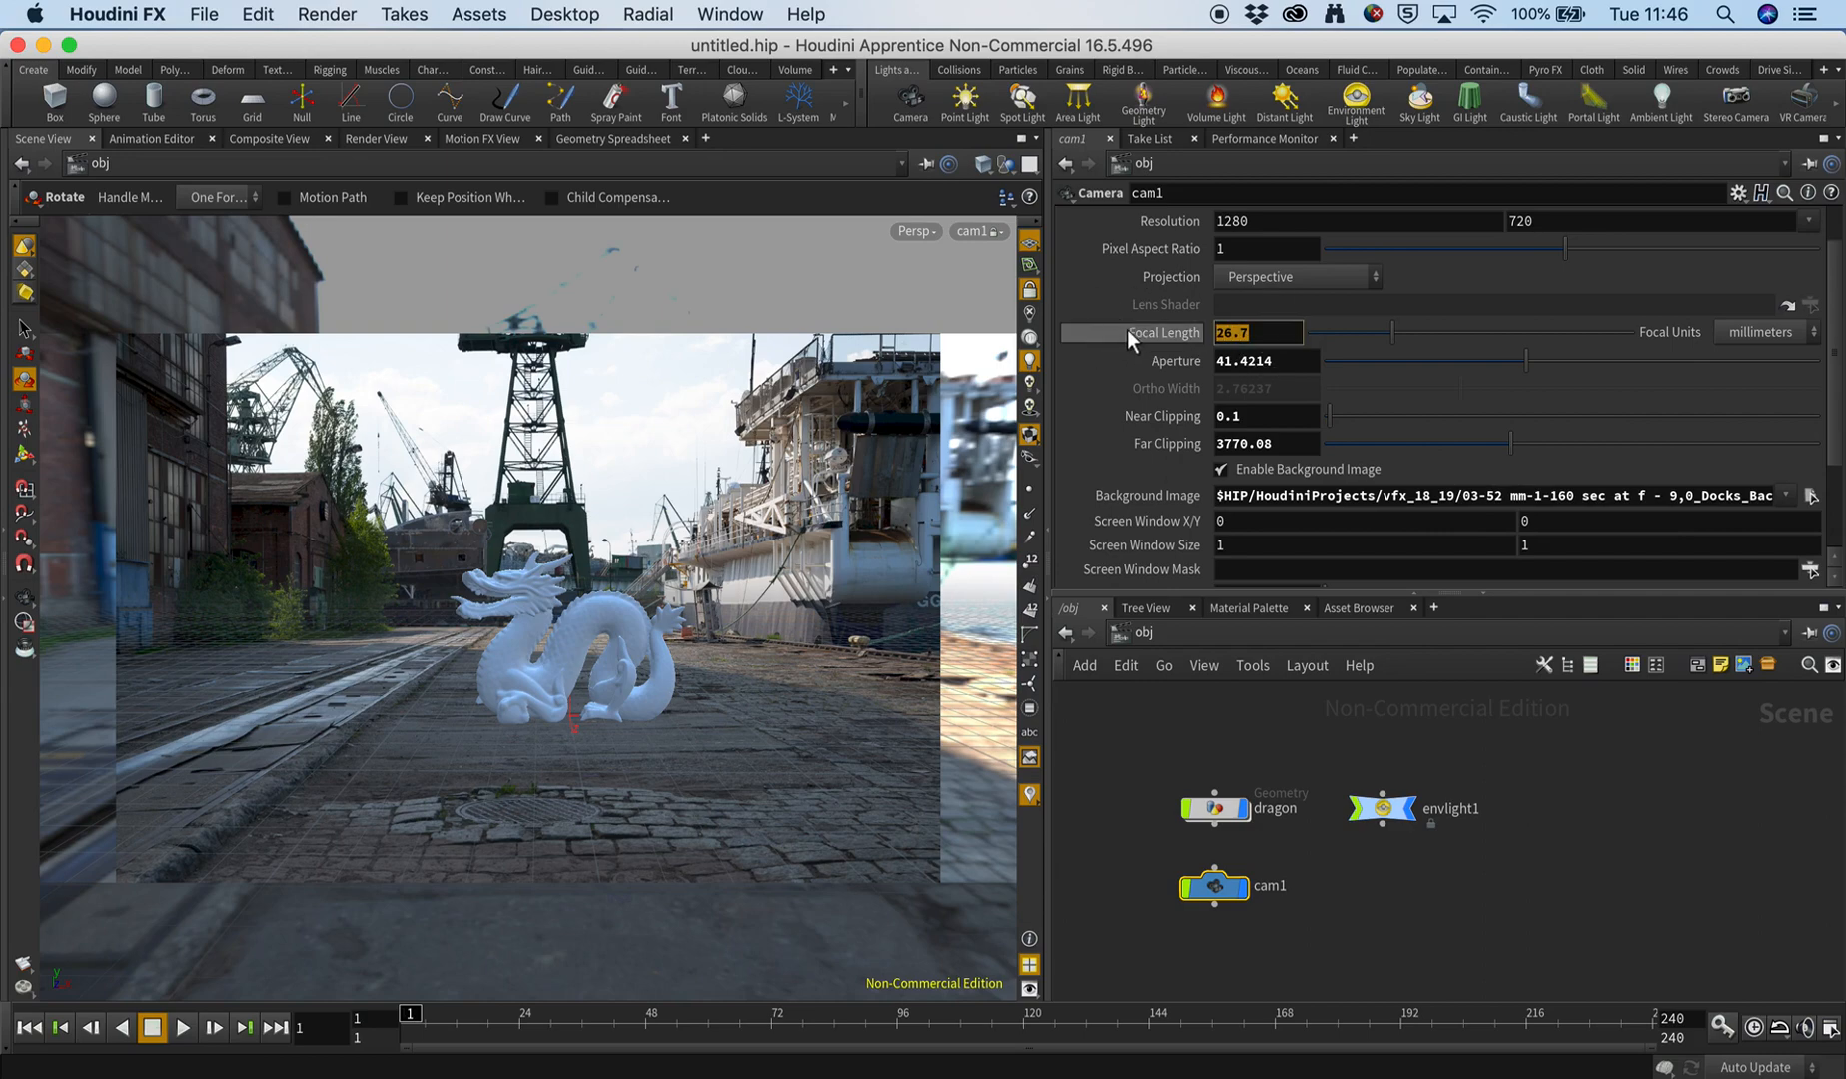
pyautogui.write('50')
pyautogui.press('Return')
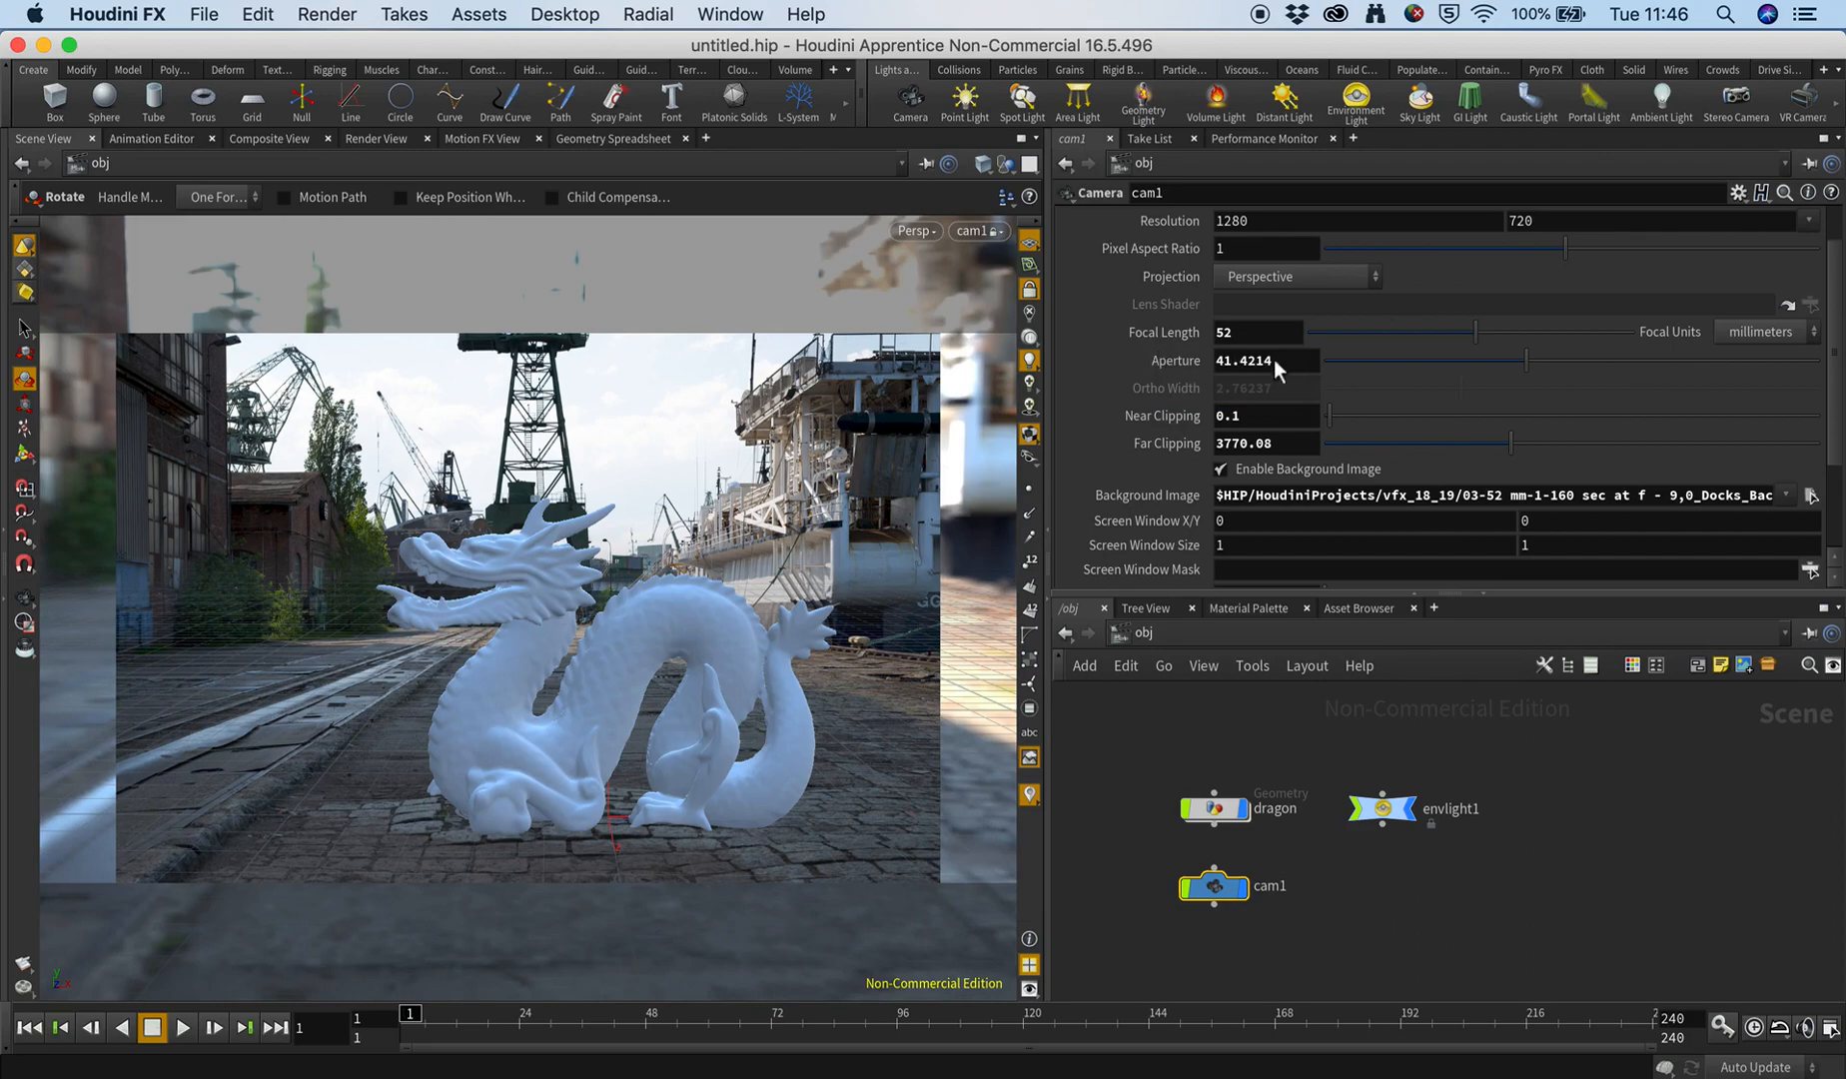
pyautogui.moveTo(1523, 361)
pyautogui.mouseDown()
pyautogui.moveTo(1368, 361)
pyautogui.moveTo(1798, 356)
pyautogui.moveTo(1356, 356)
pyautogui.moveTo(1761, 357)
pyautogui.moveTo(1479, 358)
pyautogui.moveTo(1502, 356)
pyautogui.mouseUp()
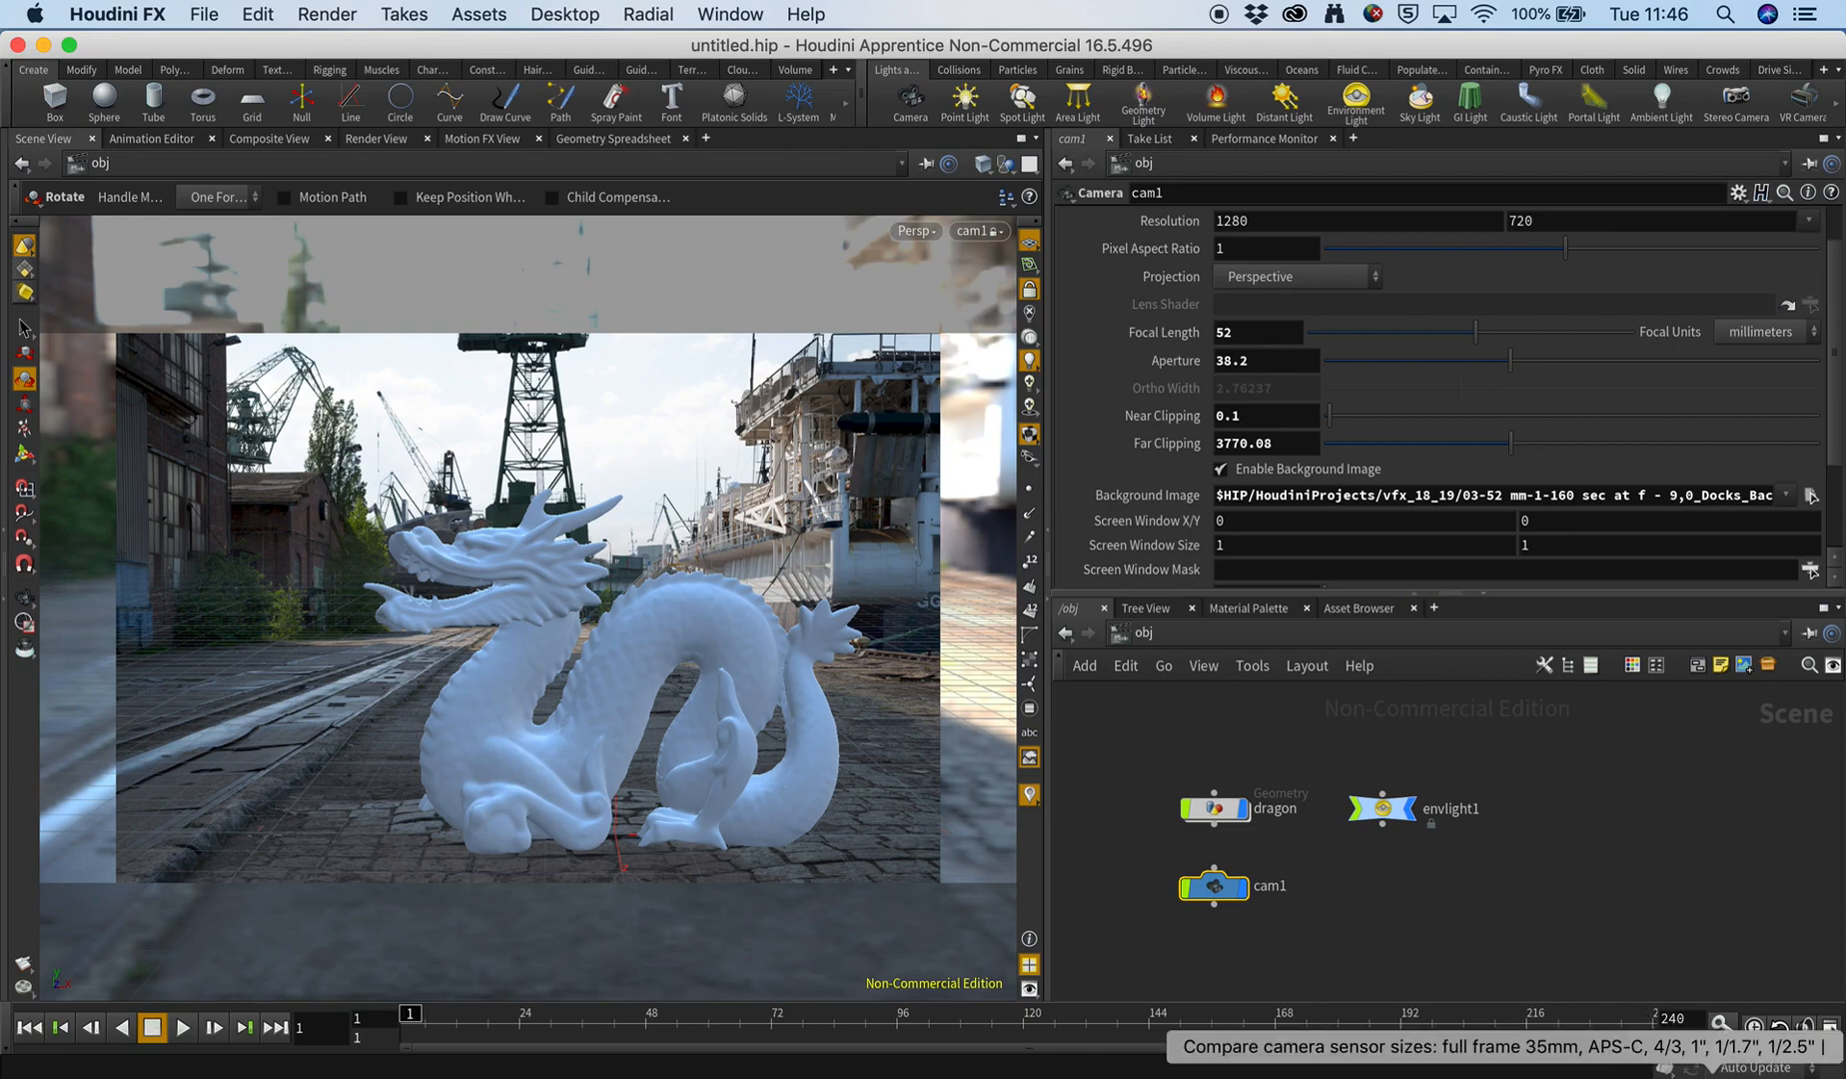
# Switch to the PhotoSeek sensor size article in Chrome and examine its table for the sensor widths of different camera types.
pyautogui.click(1712, 1075)
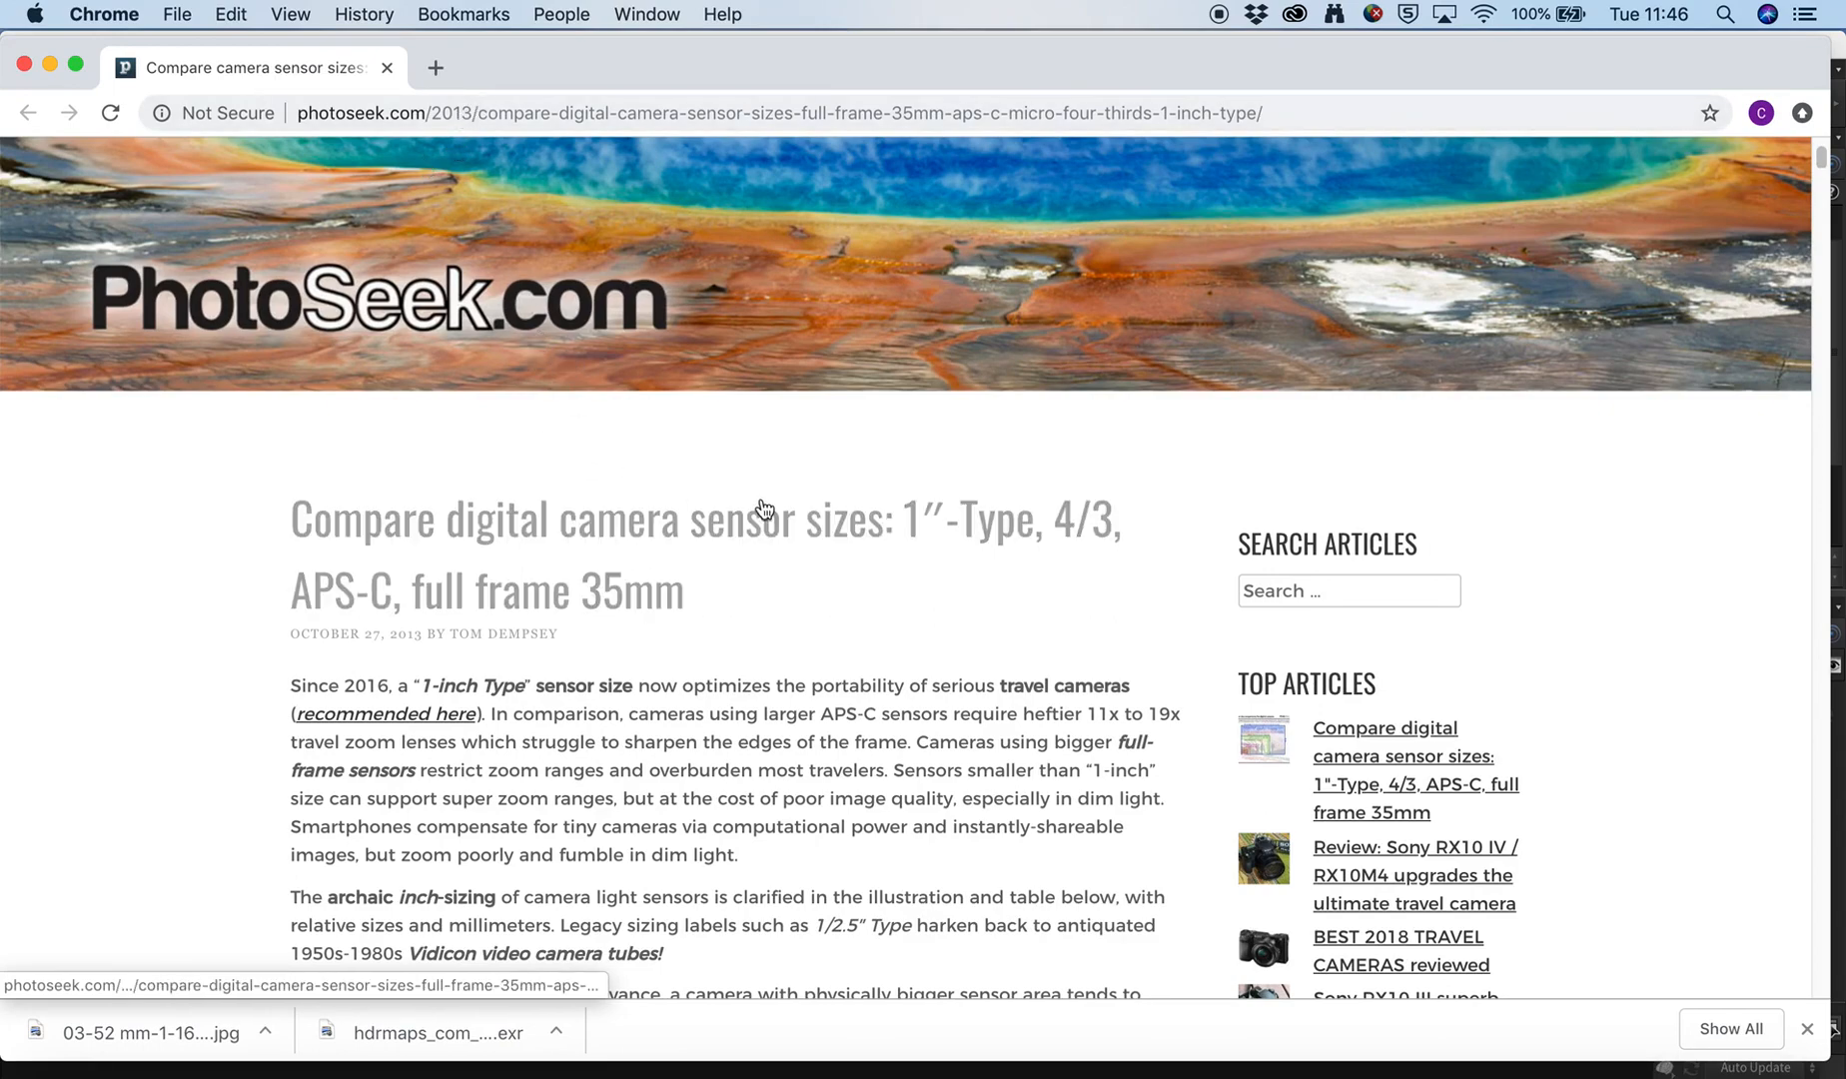
pyautogui.scroll(-1, 240, 579)
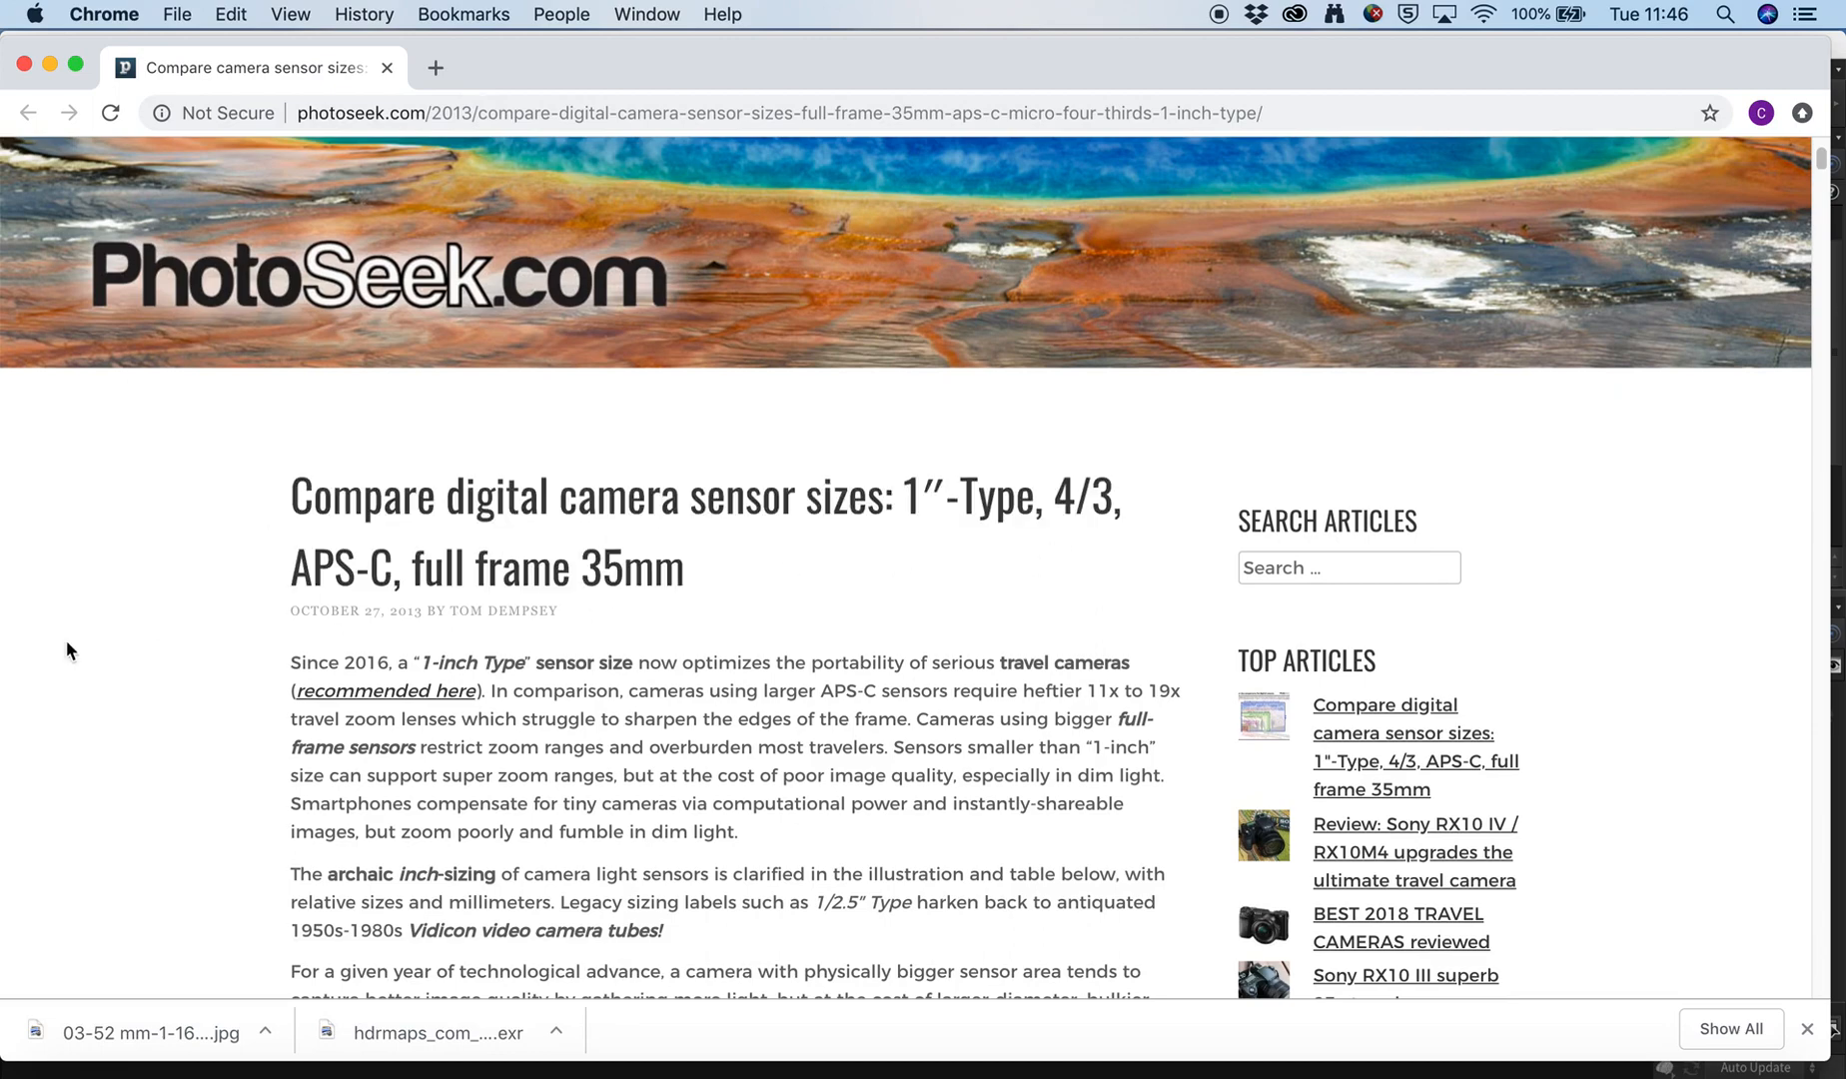
pyautogui.scroll(-5, 257, 620)
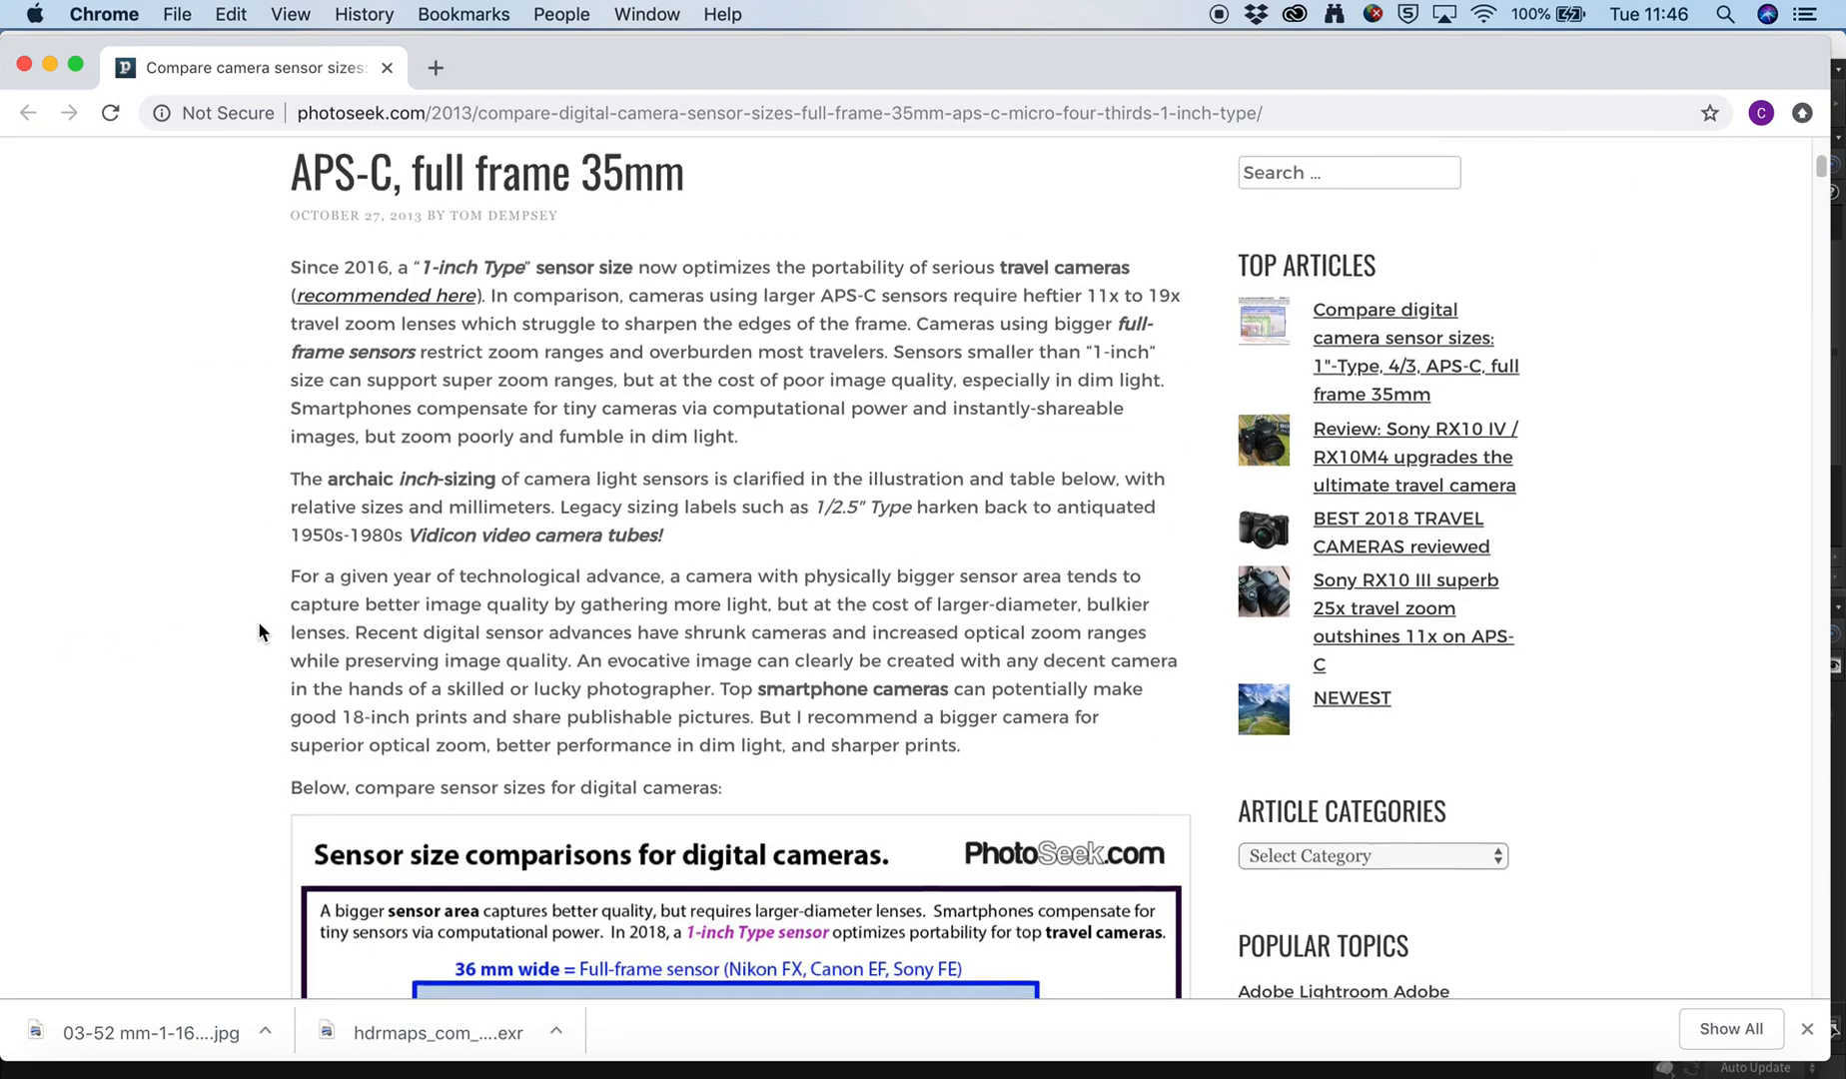
pyautogui.scroll(-10, 257, 620)
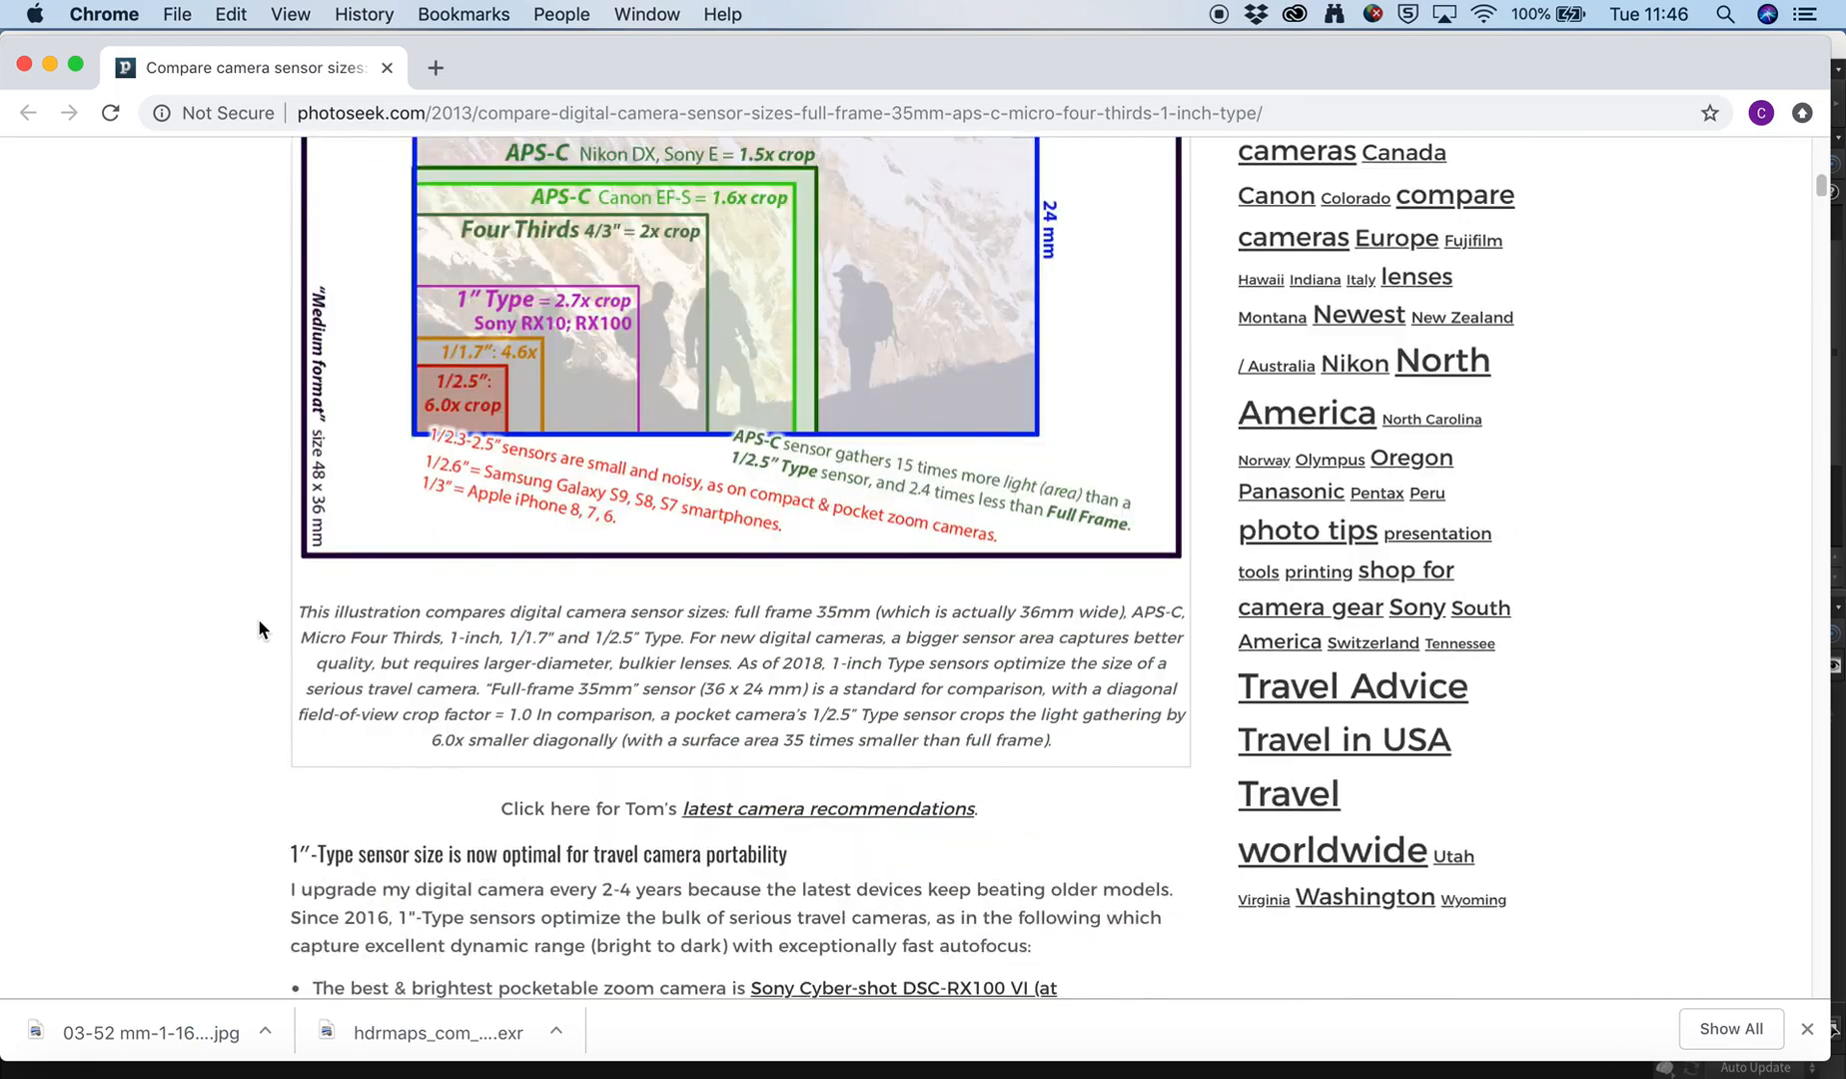
pyautogui.scroll(-20, 258, 629)
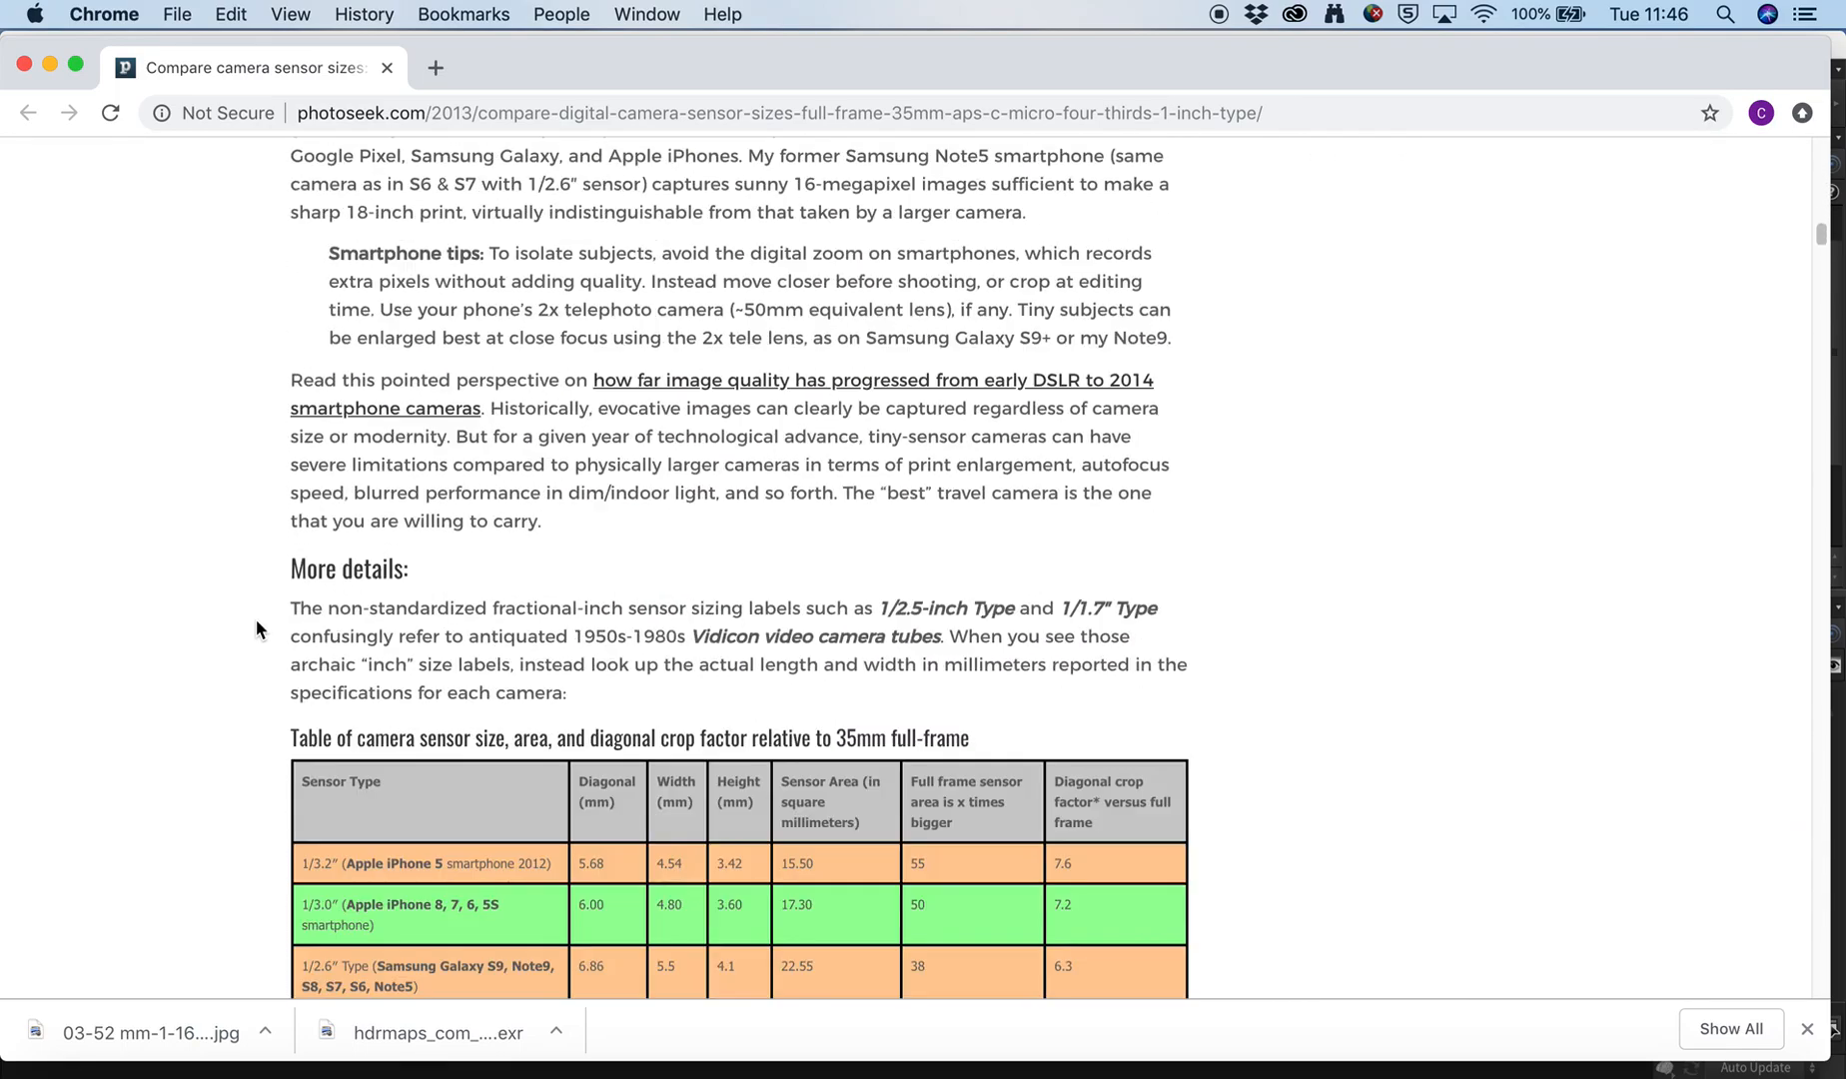
pyautogui.scroll(-8, 257, 628)
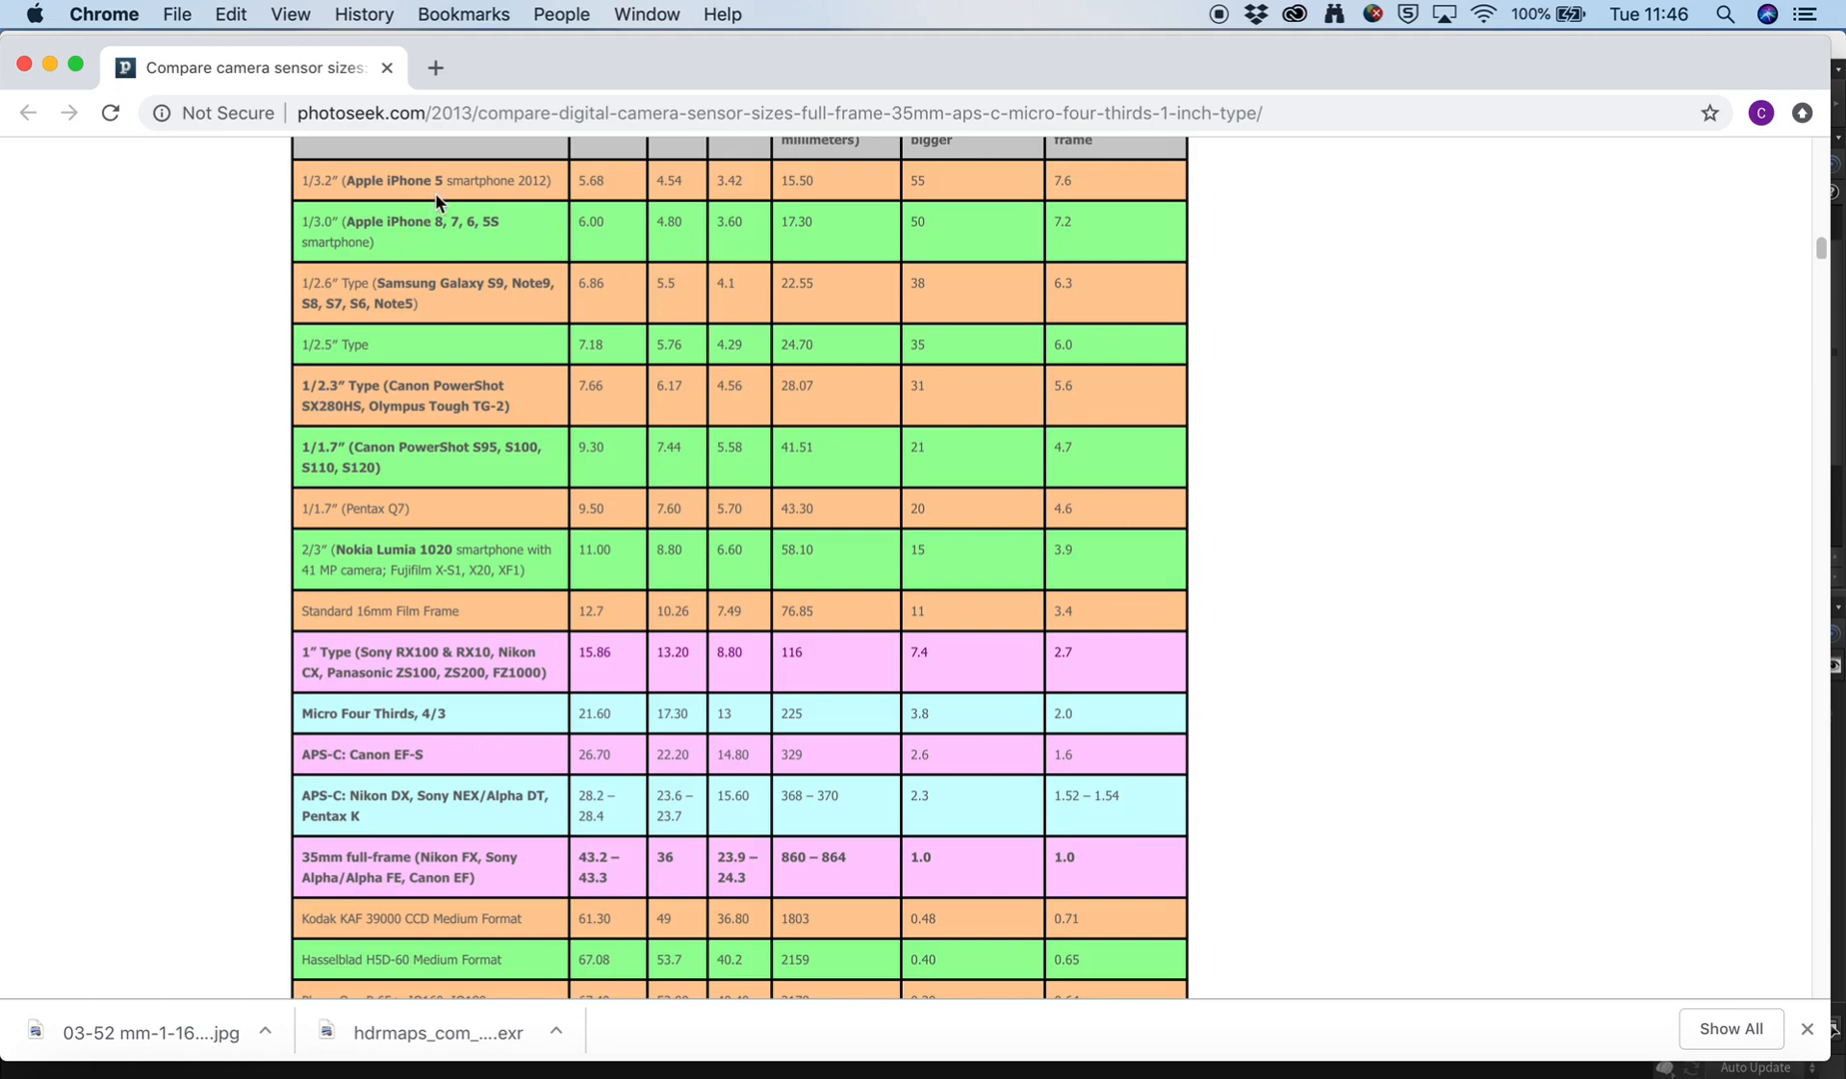
pyautogui.scroll(-4, 489, 369)
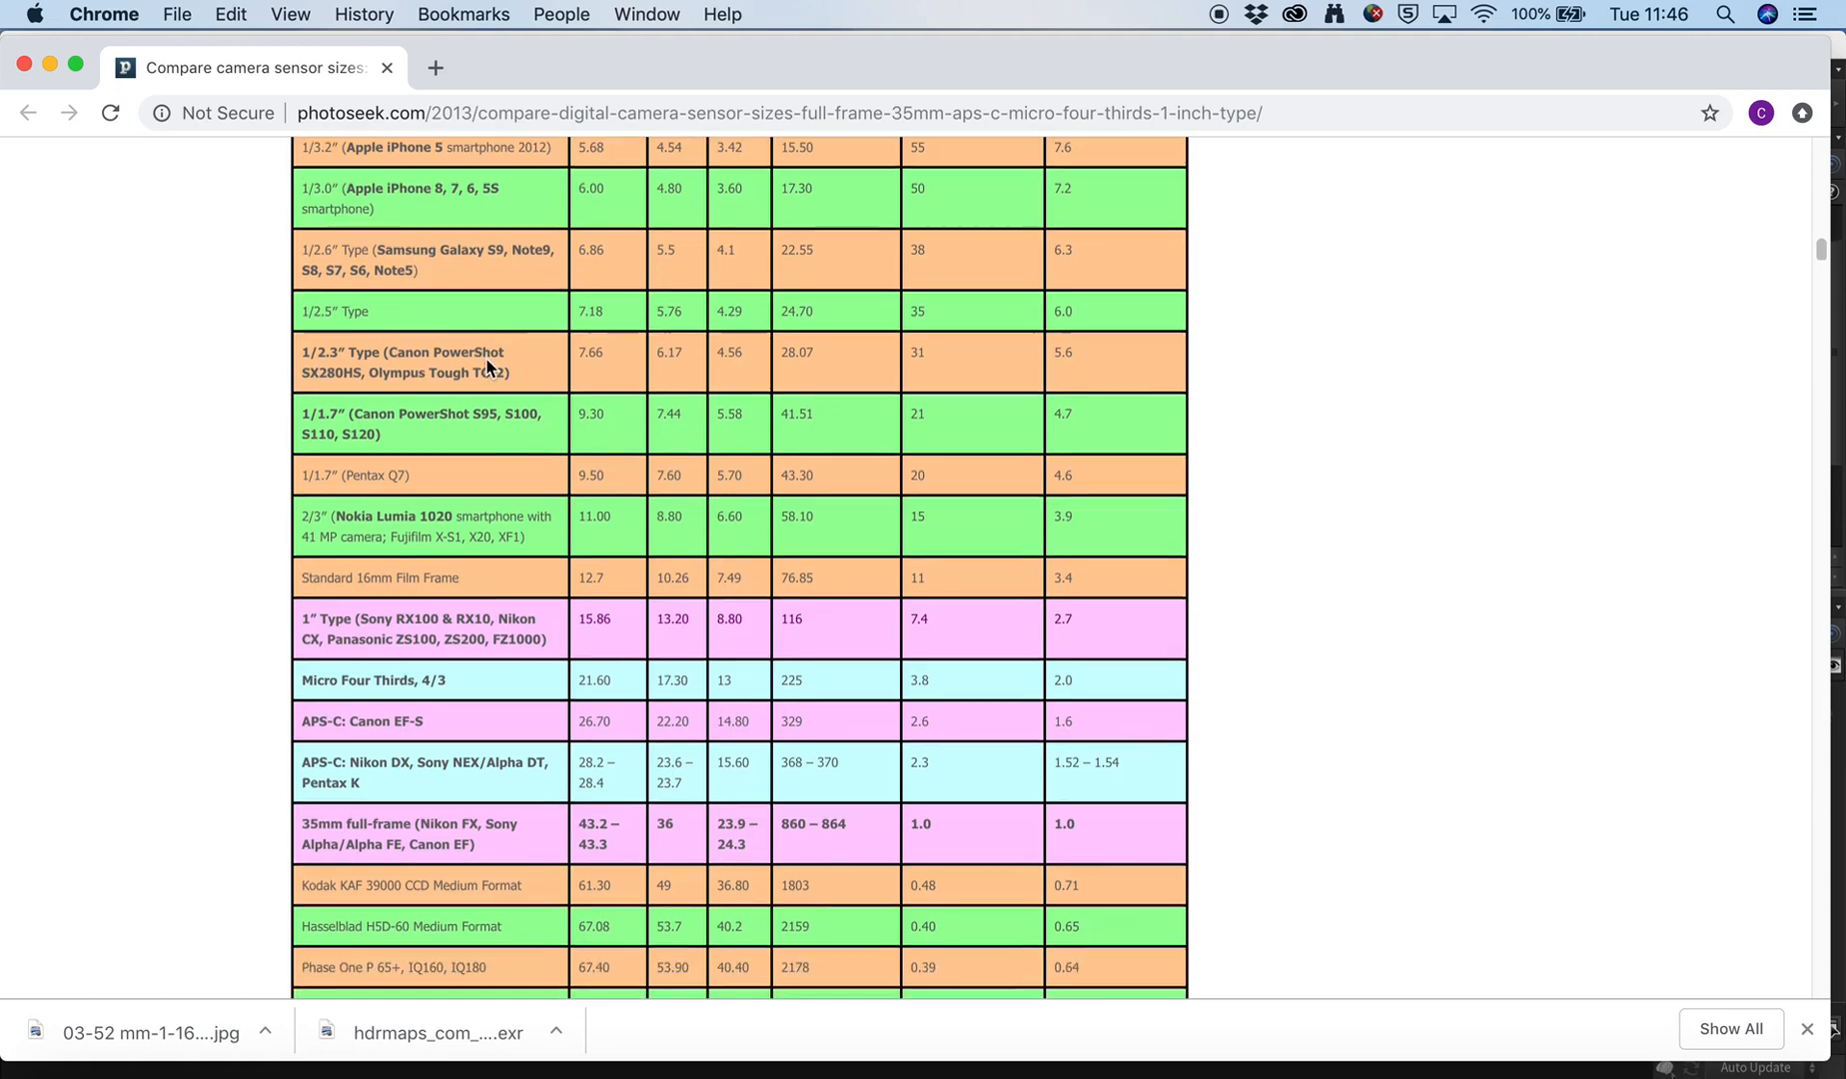
pyautogui.scroll(4, 450, 829)
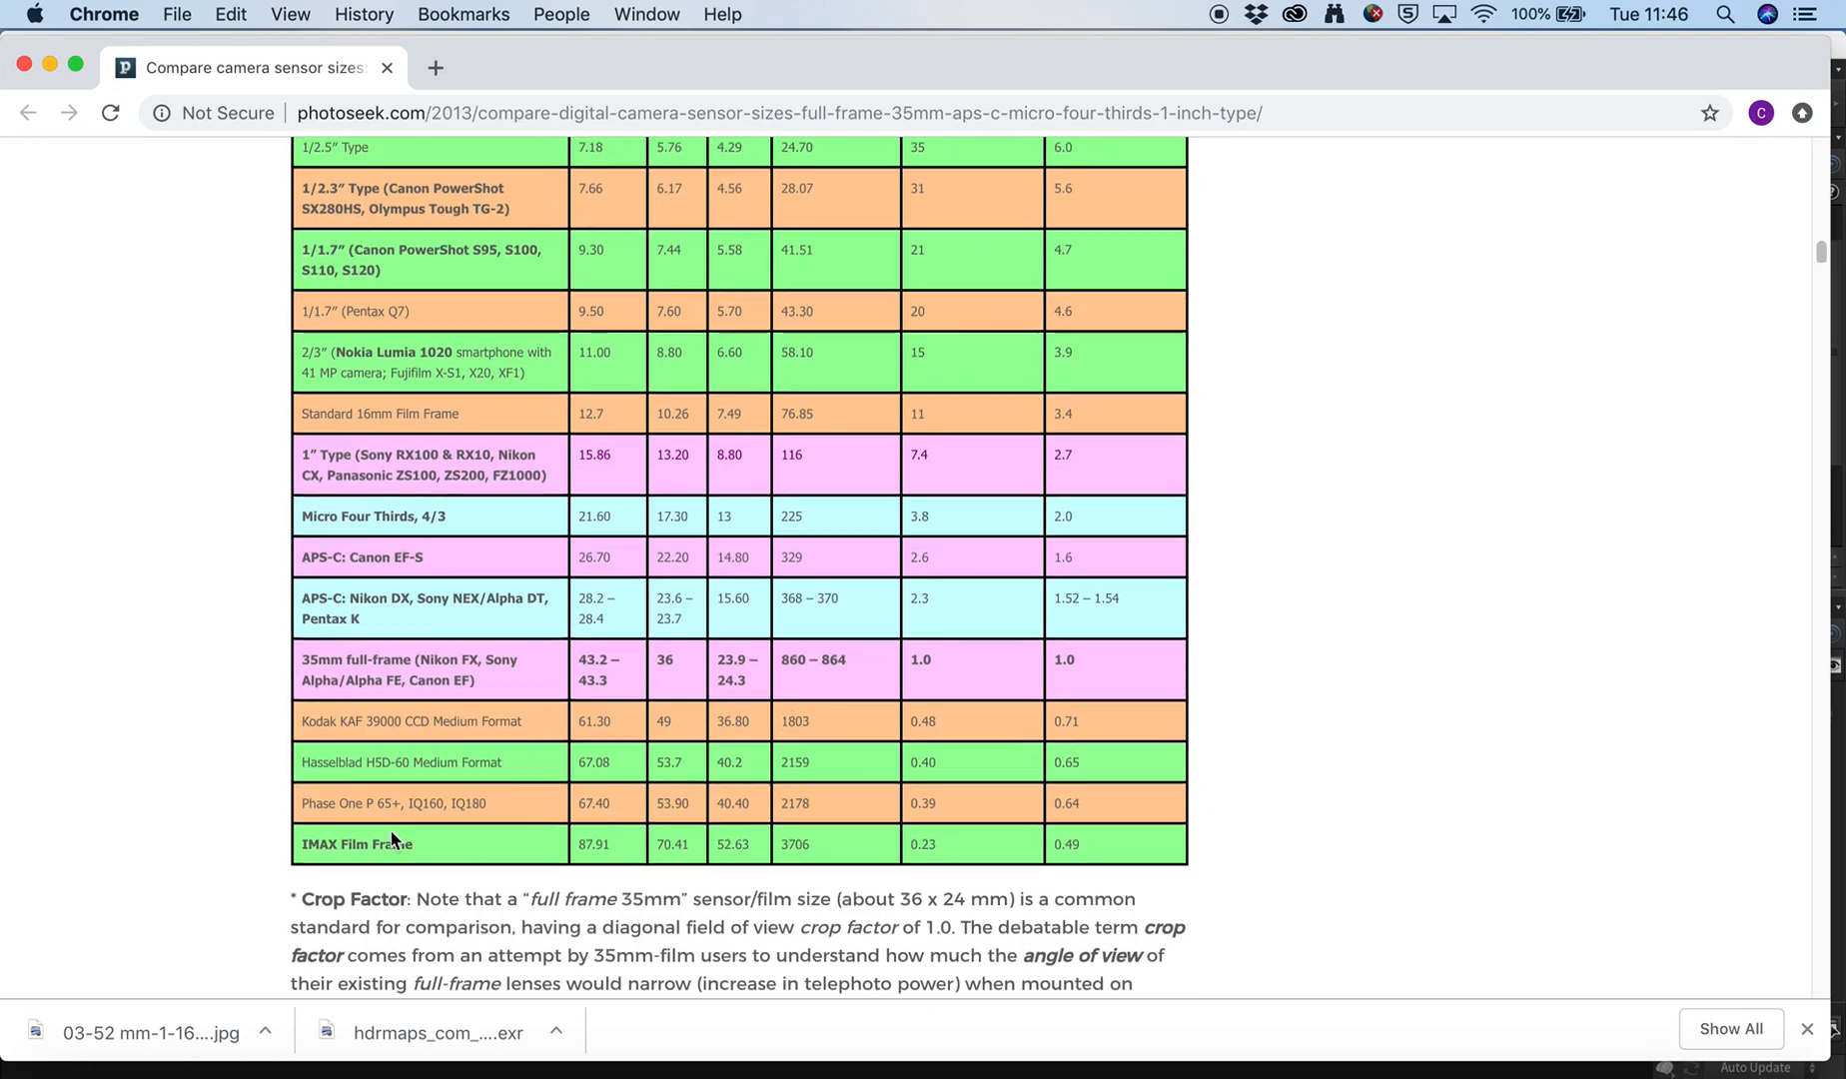
pyautogui.scroll(4, 560, 759)
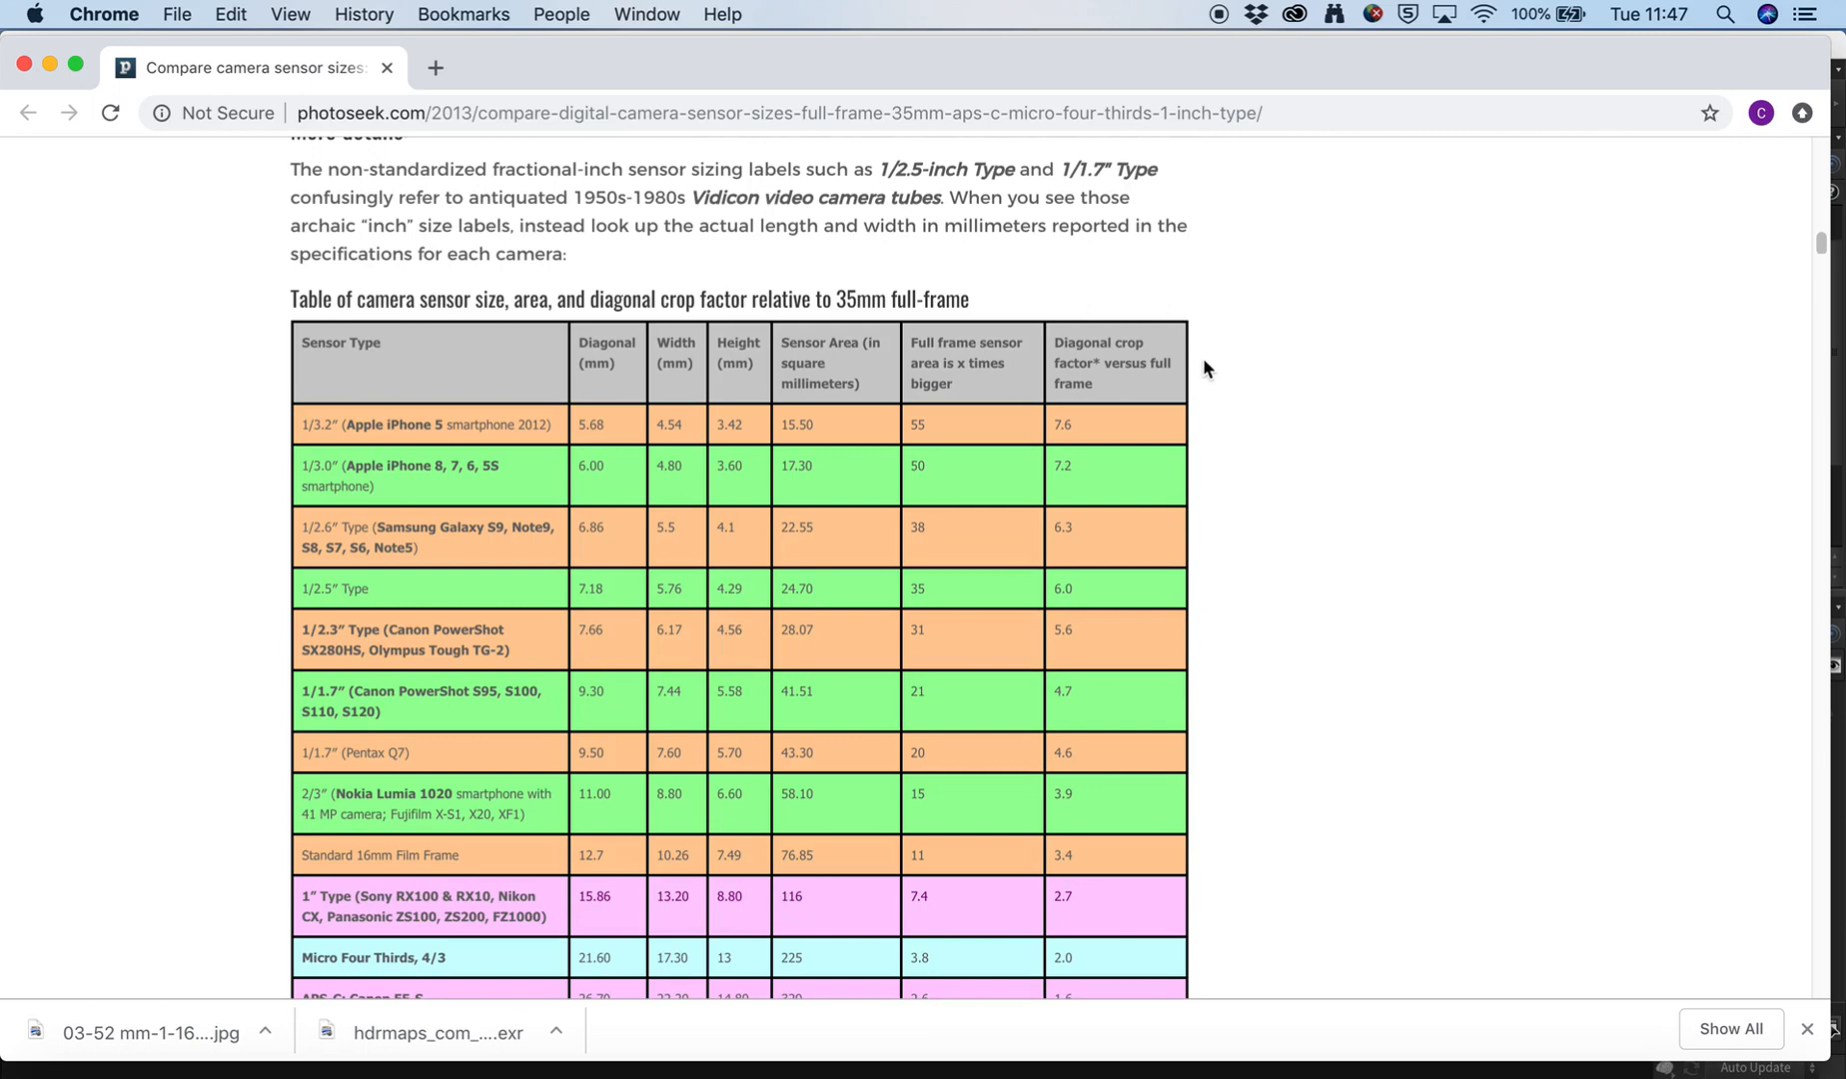
pyautogui.scroll(-2, 882, 565)
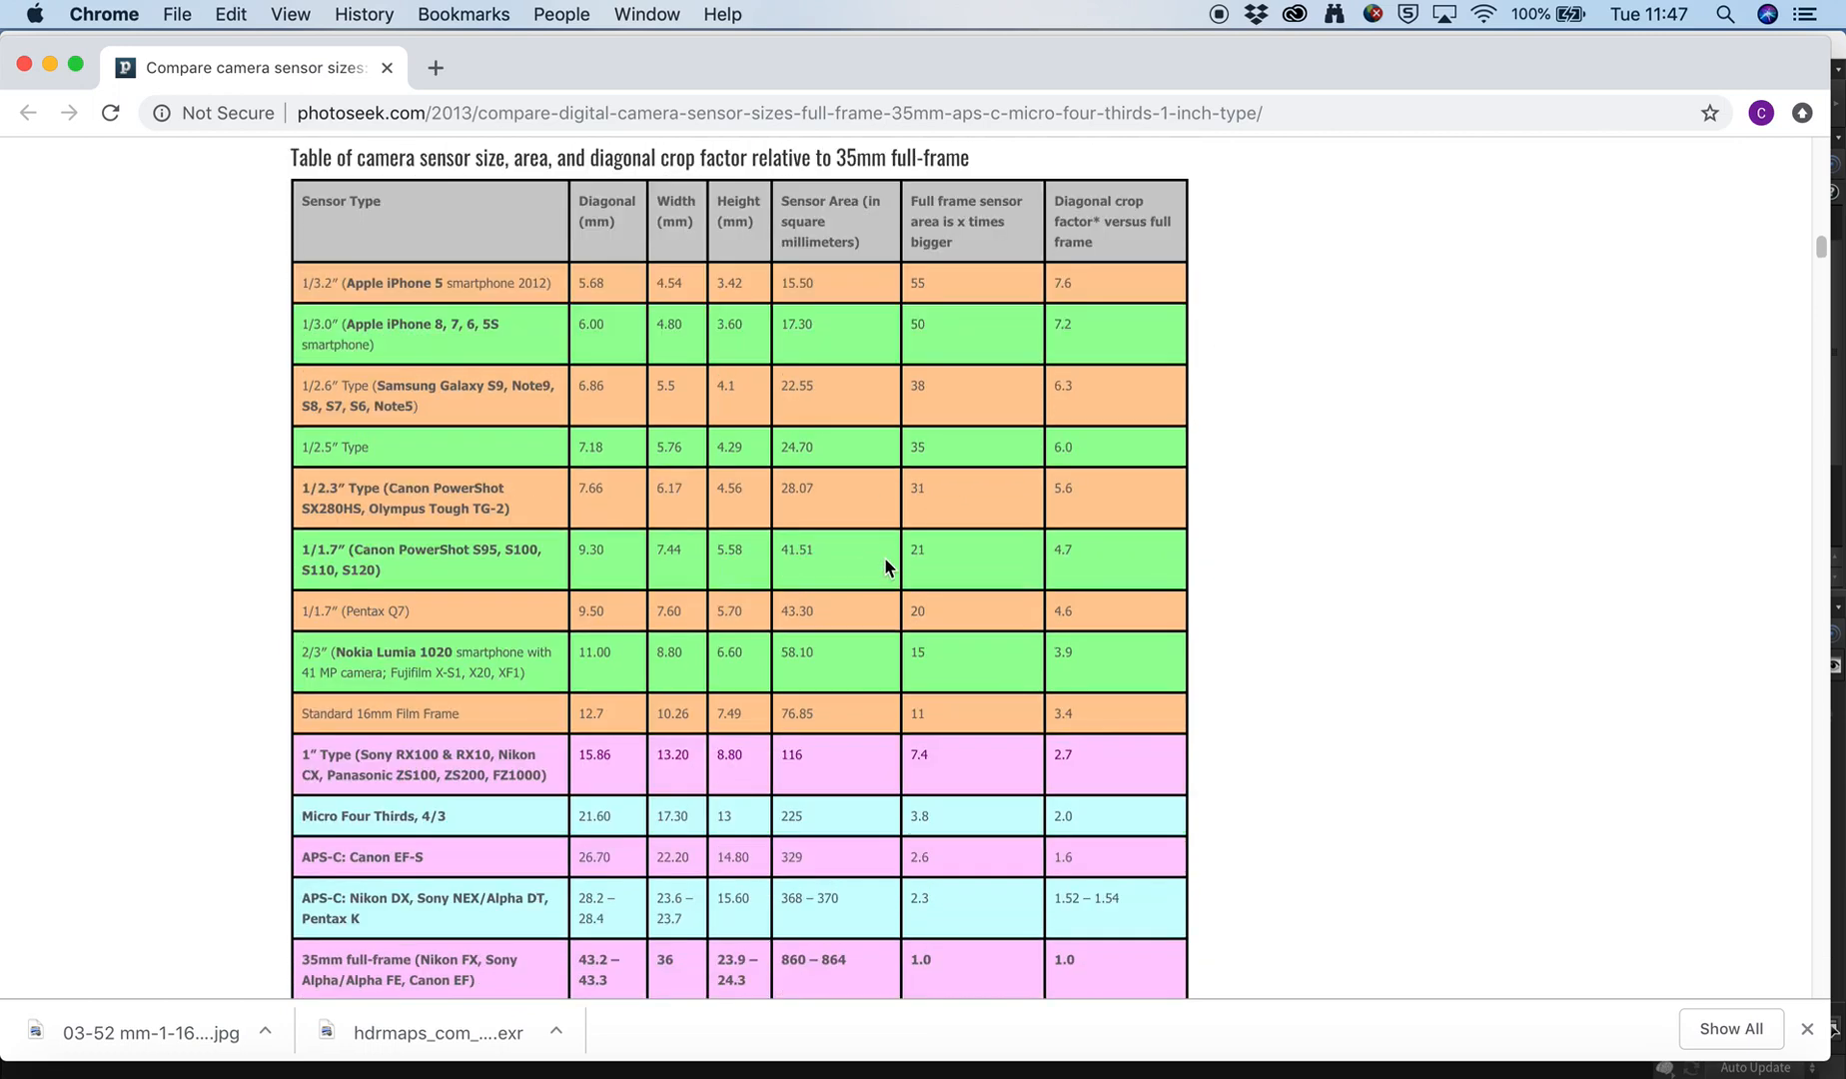
pyautogui.scroll(-1, 885, 566)
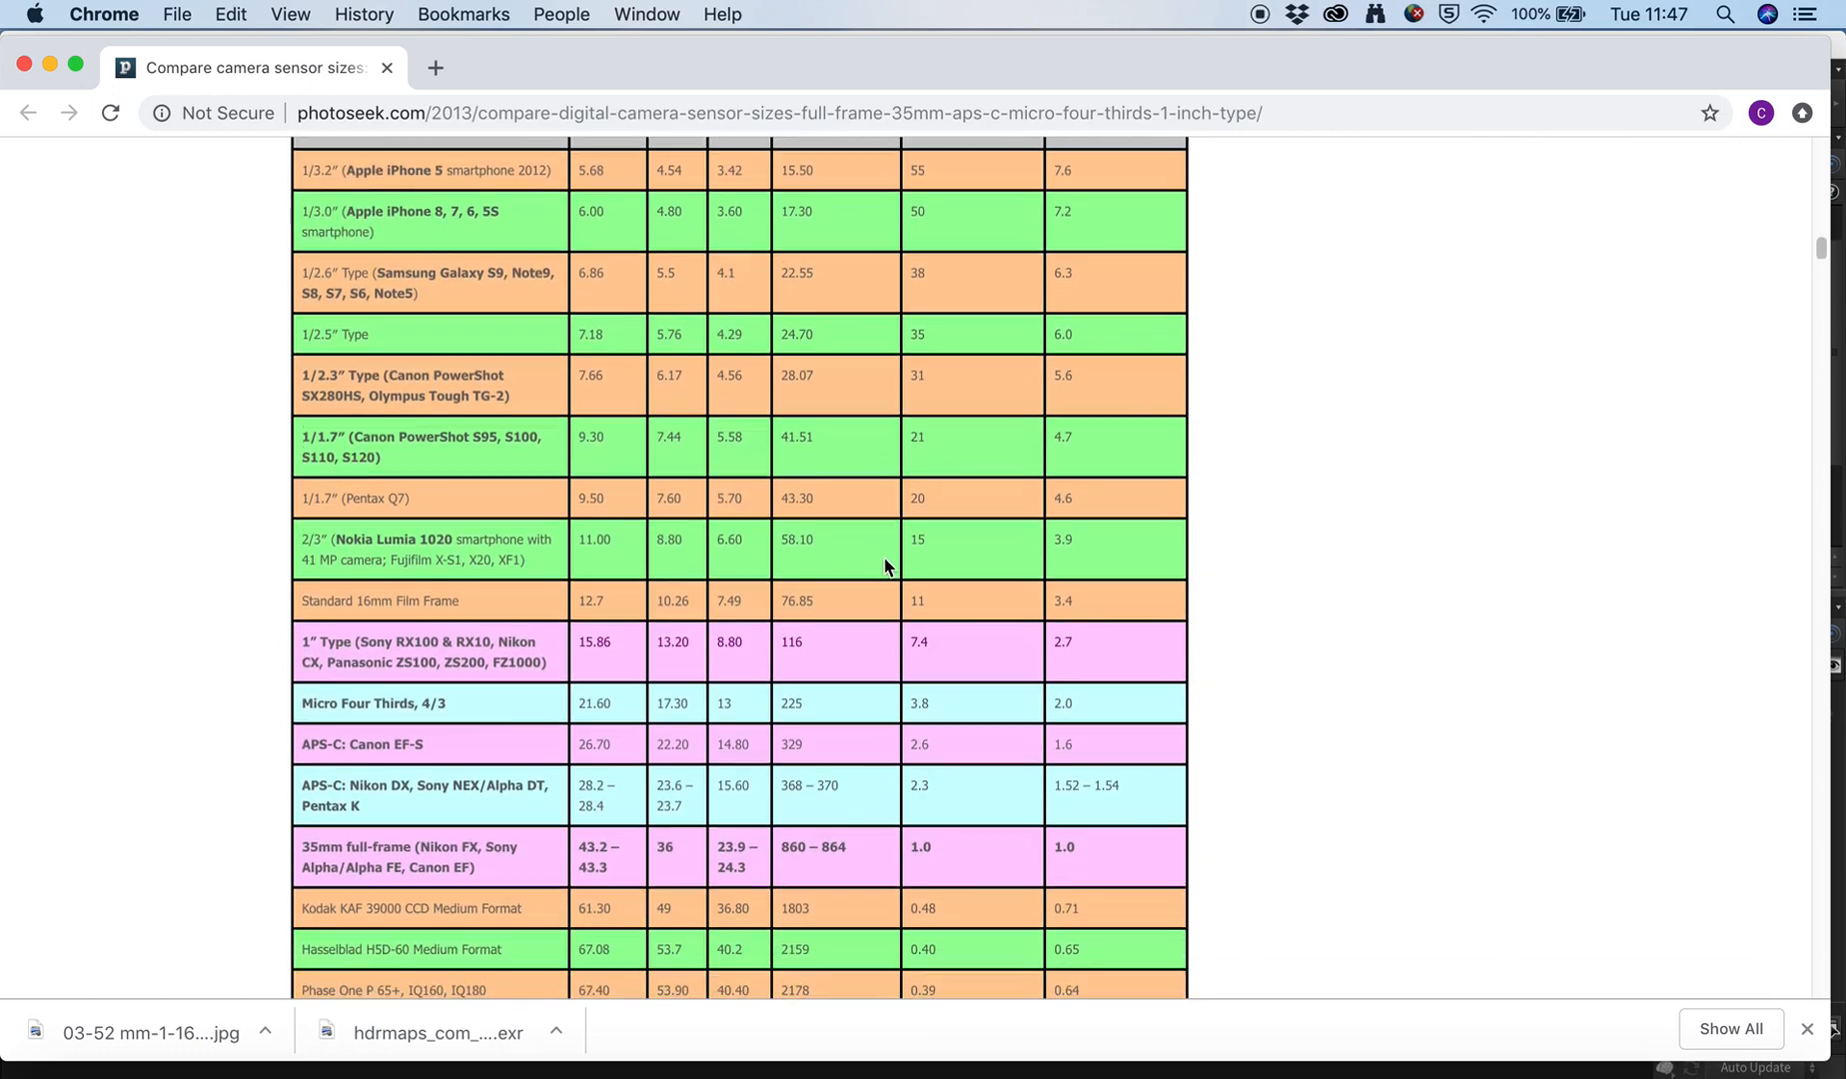
# Look up the sensor width of the 35mm full-frame type in the table.
pyautogui.scroll(-1, 885, 565)
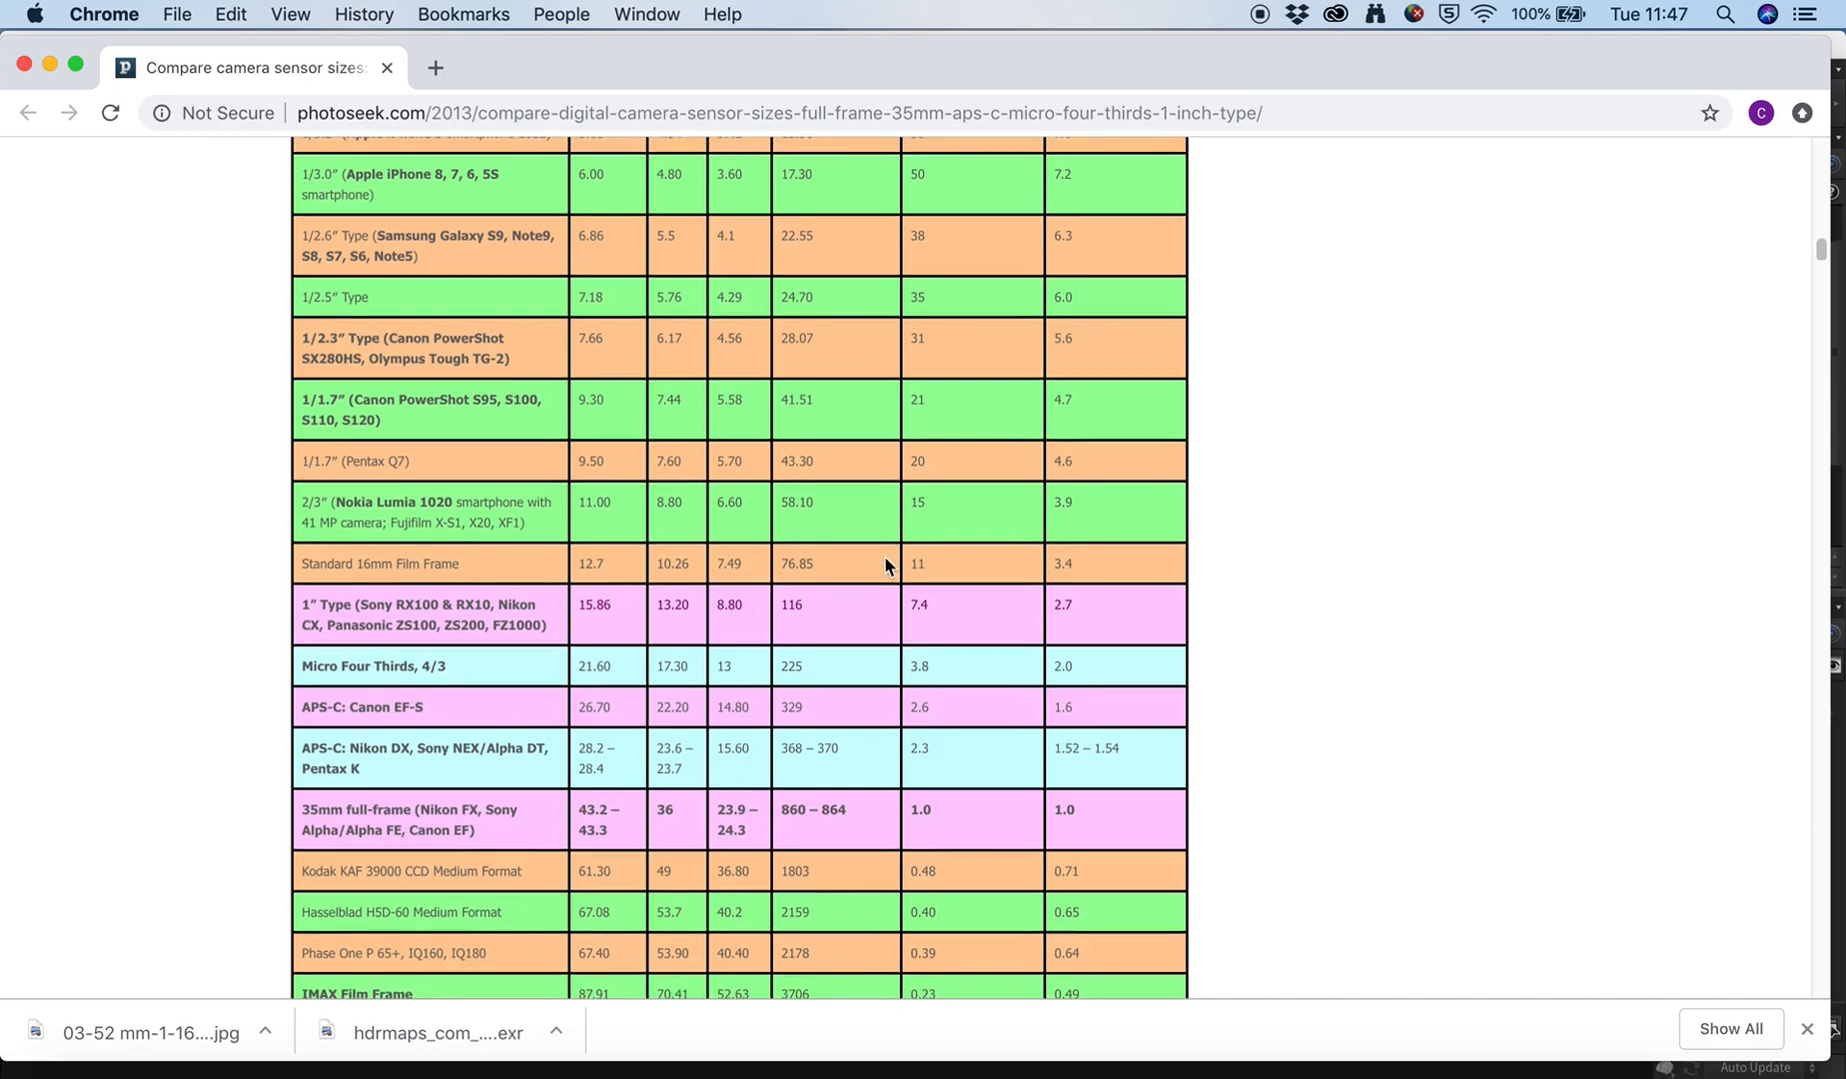
pyautogui.scroll(-4, 885, 565)
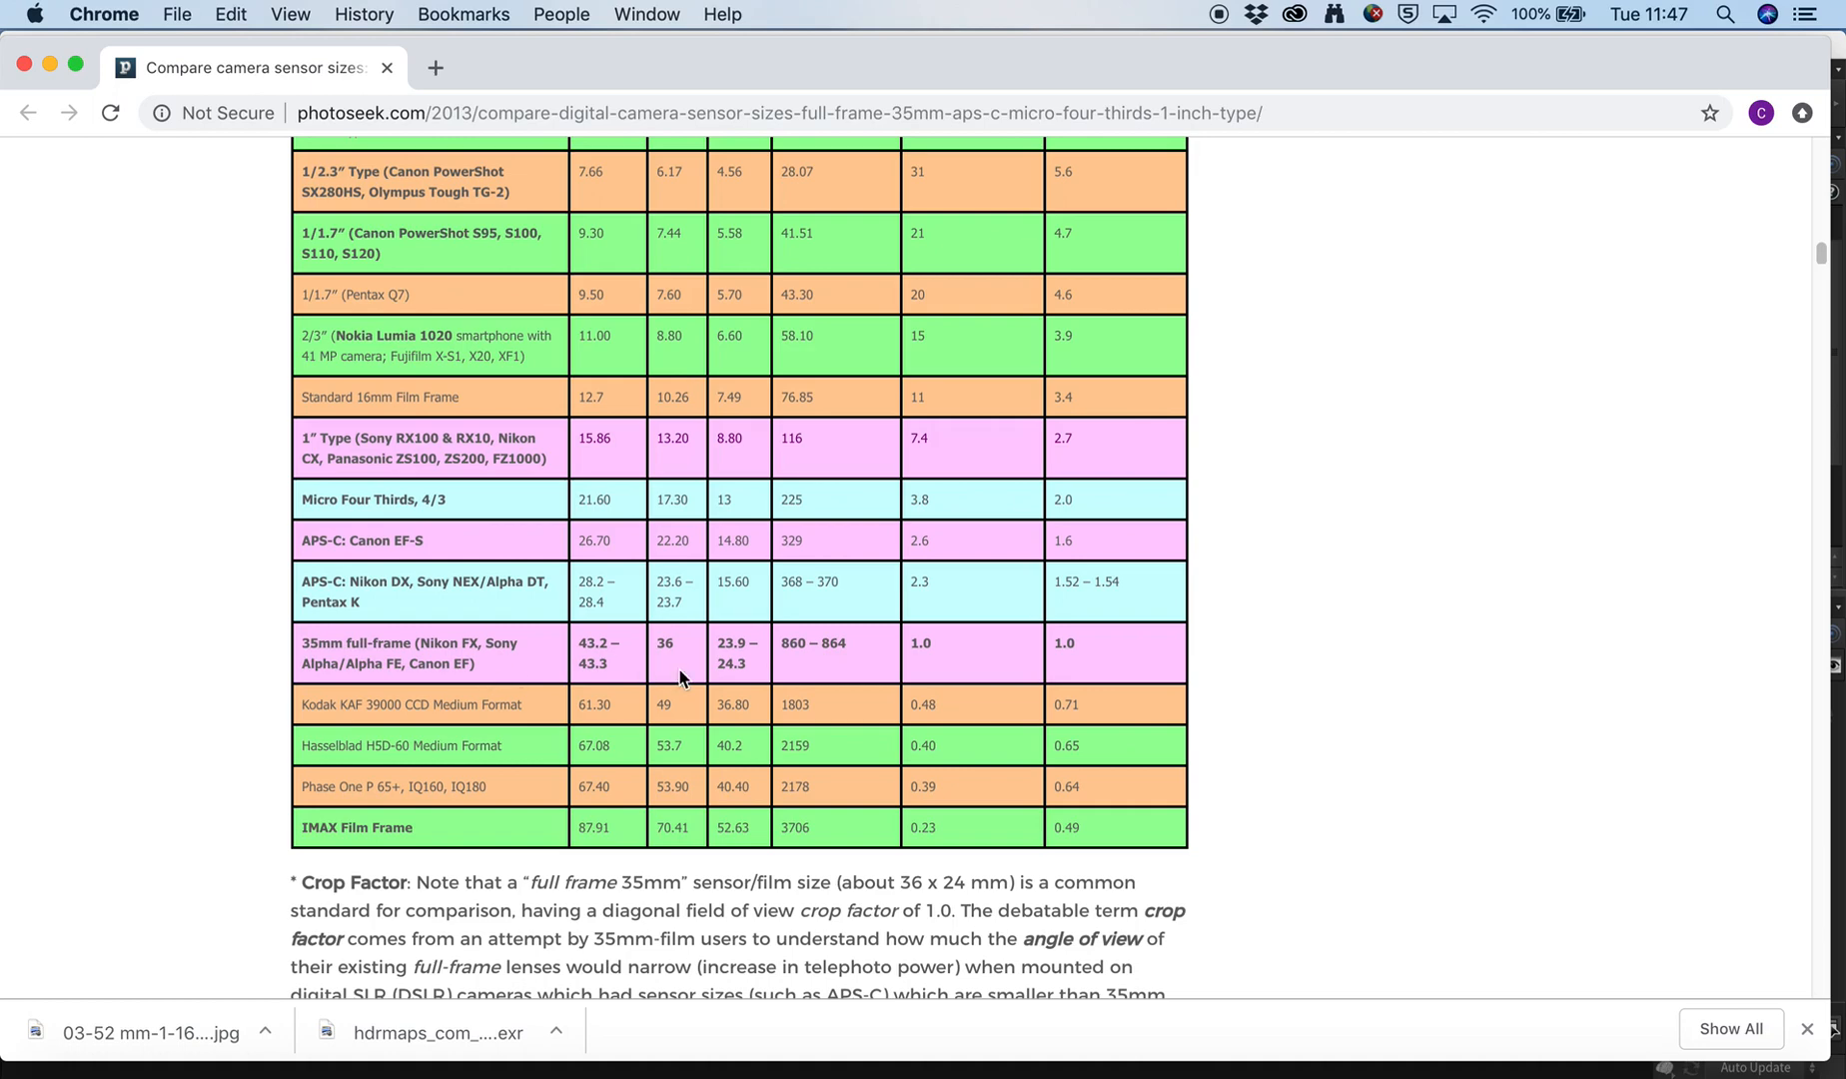
pyautogui.scroll(3, 720, 661)
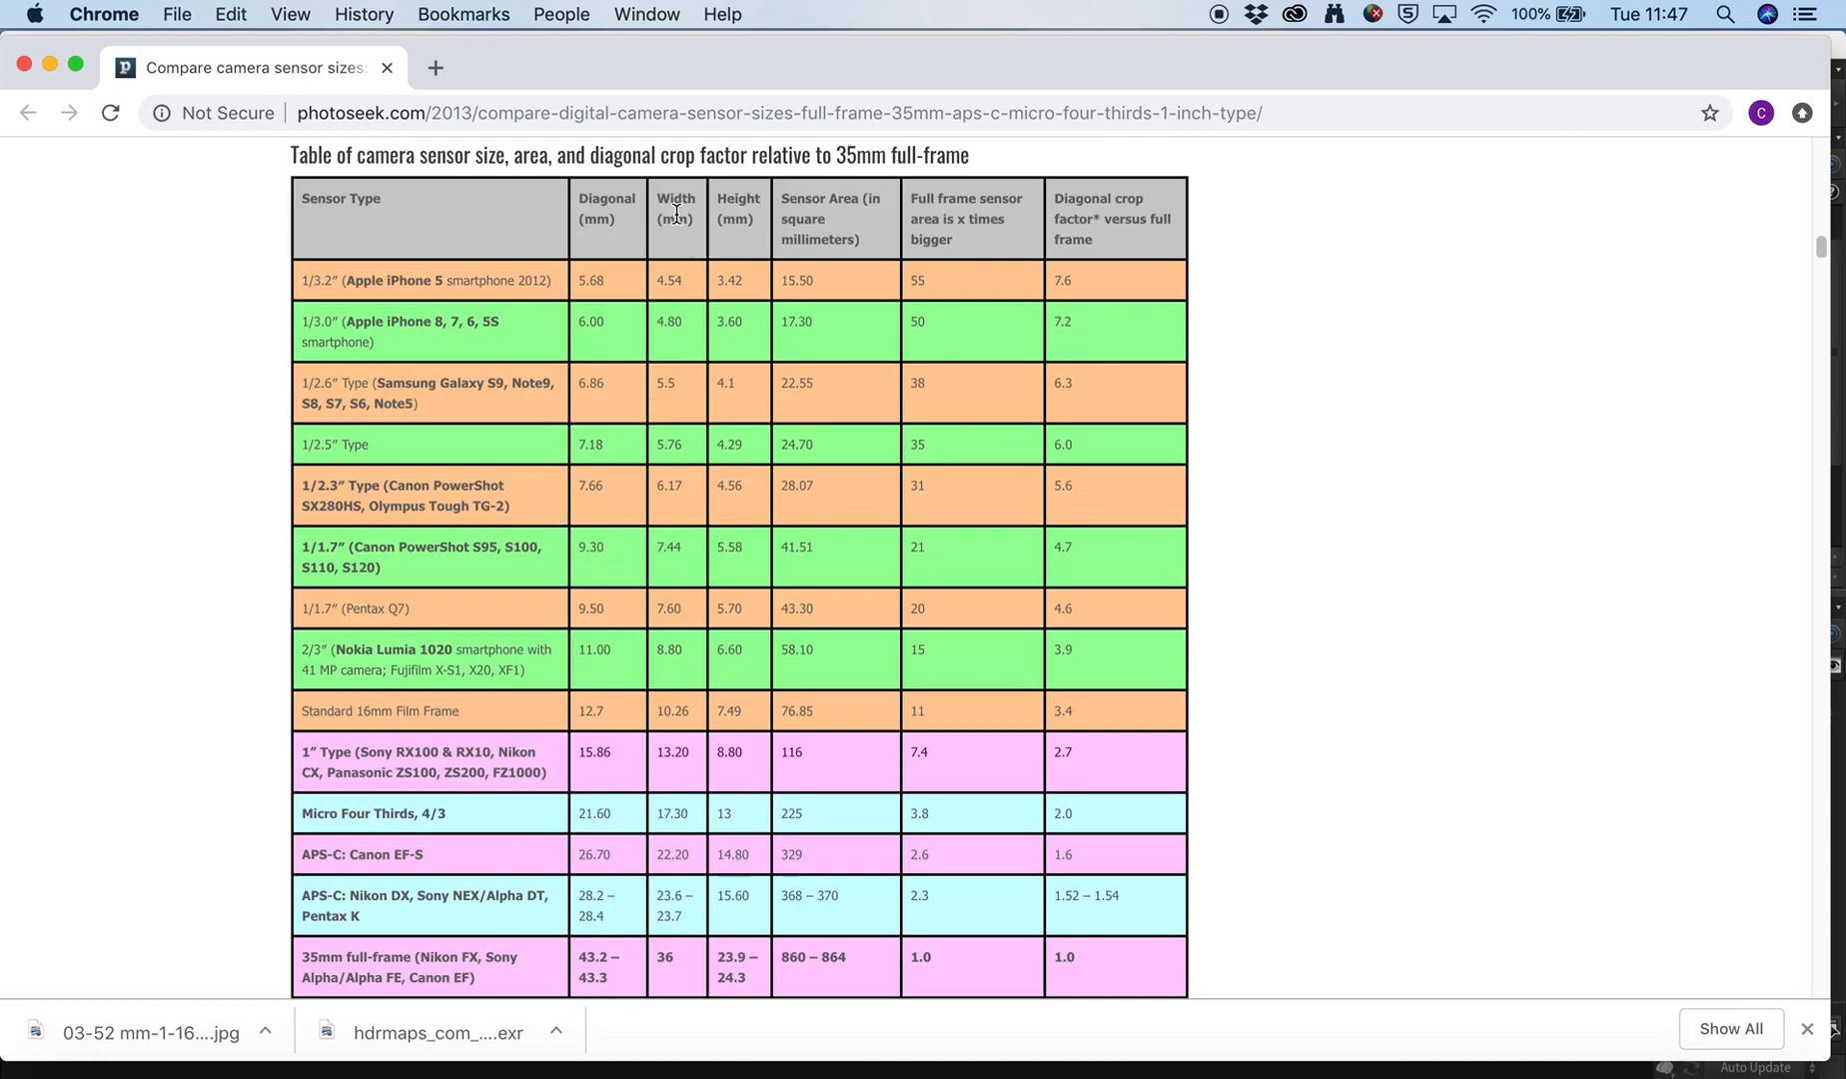
pyautogui.scroll(-2, 675, 479)
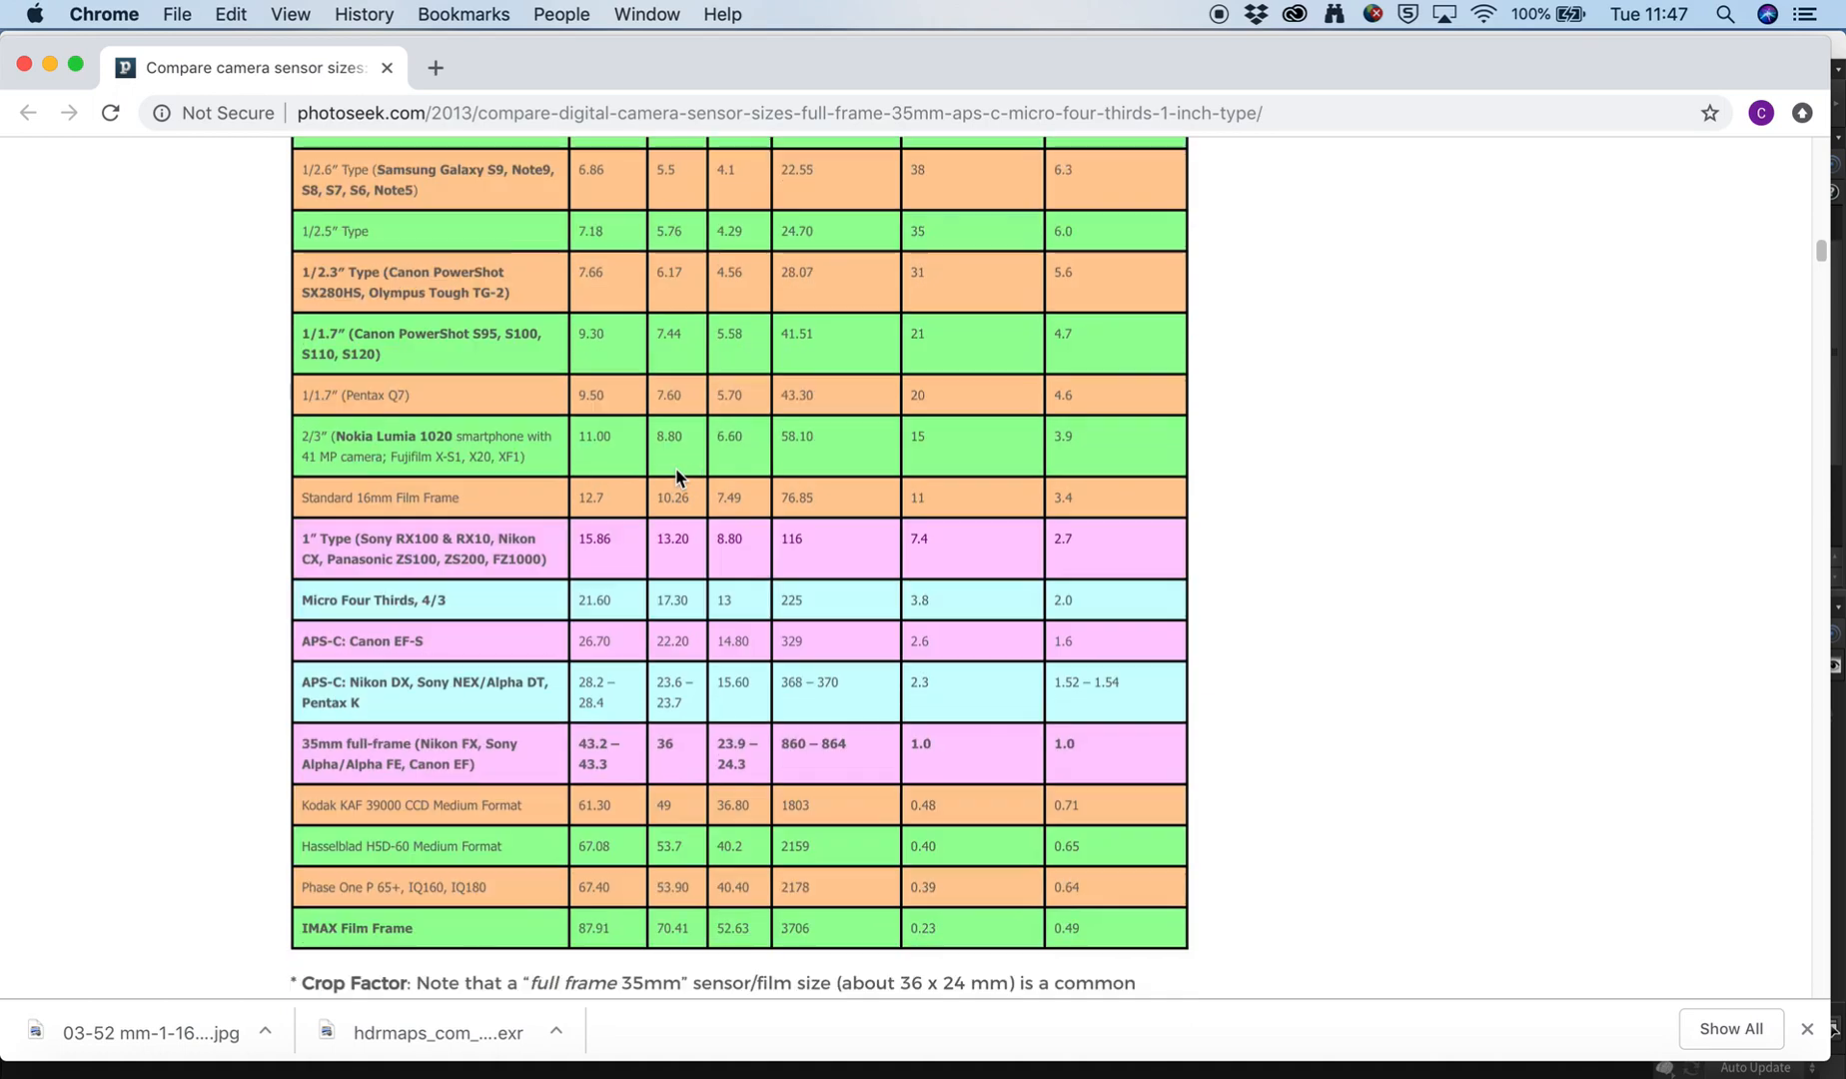
pyautogui.doubleClick(666, 744)
# Switch back to Houdini and set the aperture of cam1 to 36.
pyautogui.click(1331, 1072)
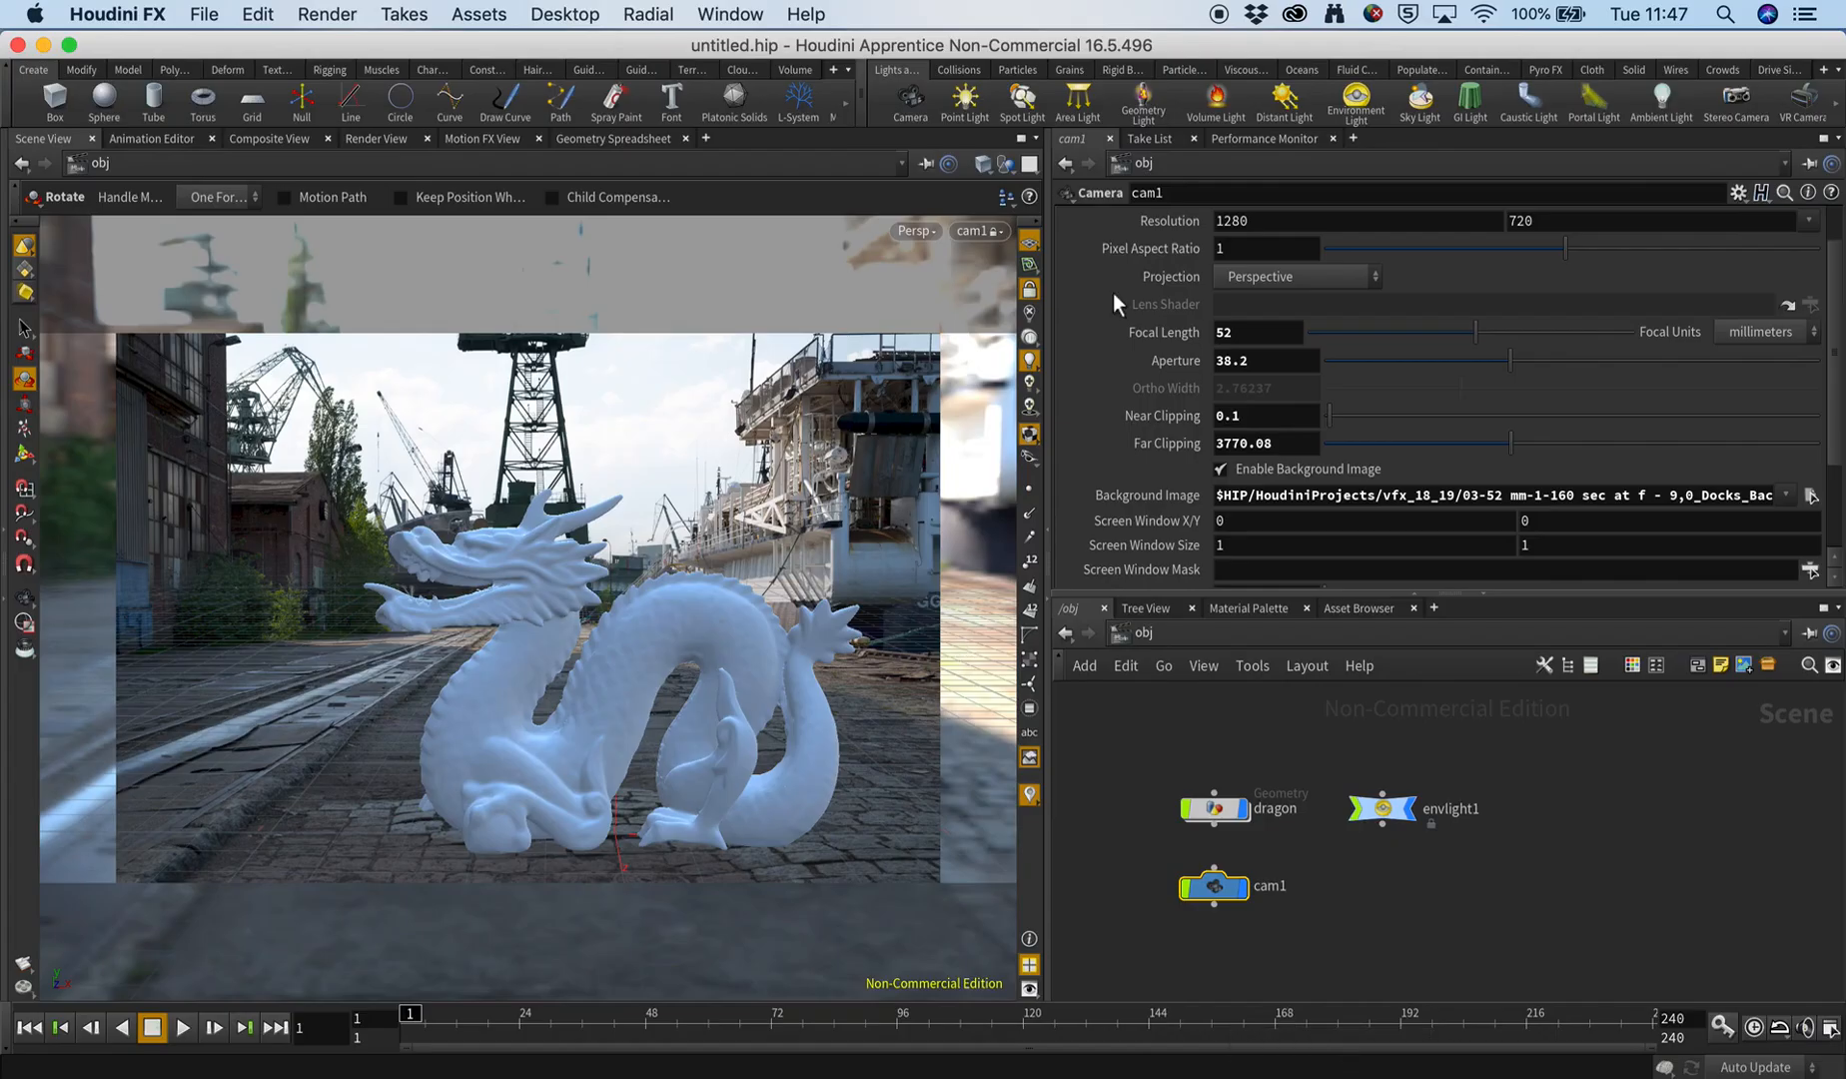
pyautogui.moveTo(1266, 360); pyautogui.dragTo(1131, 356)
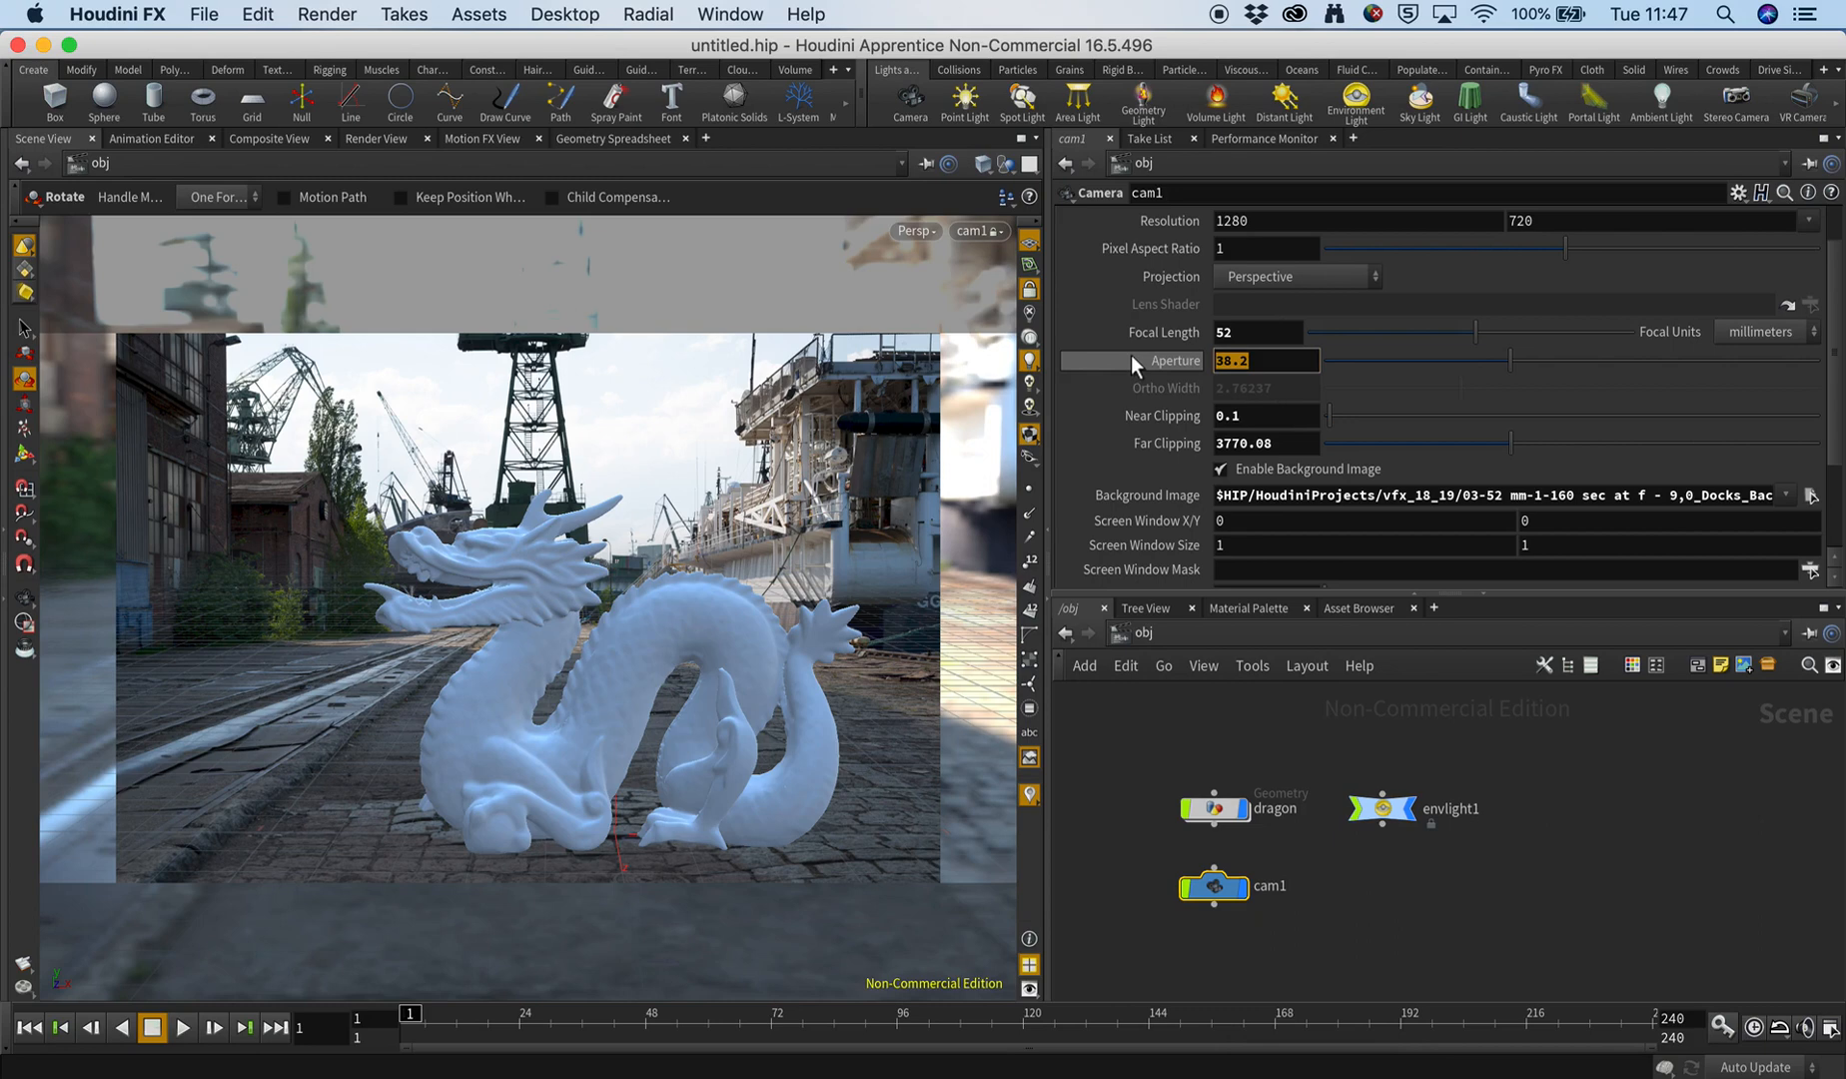
pyautogui.write('36')
pyautogui.press('Return')
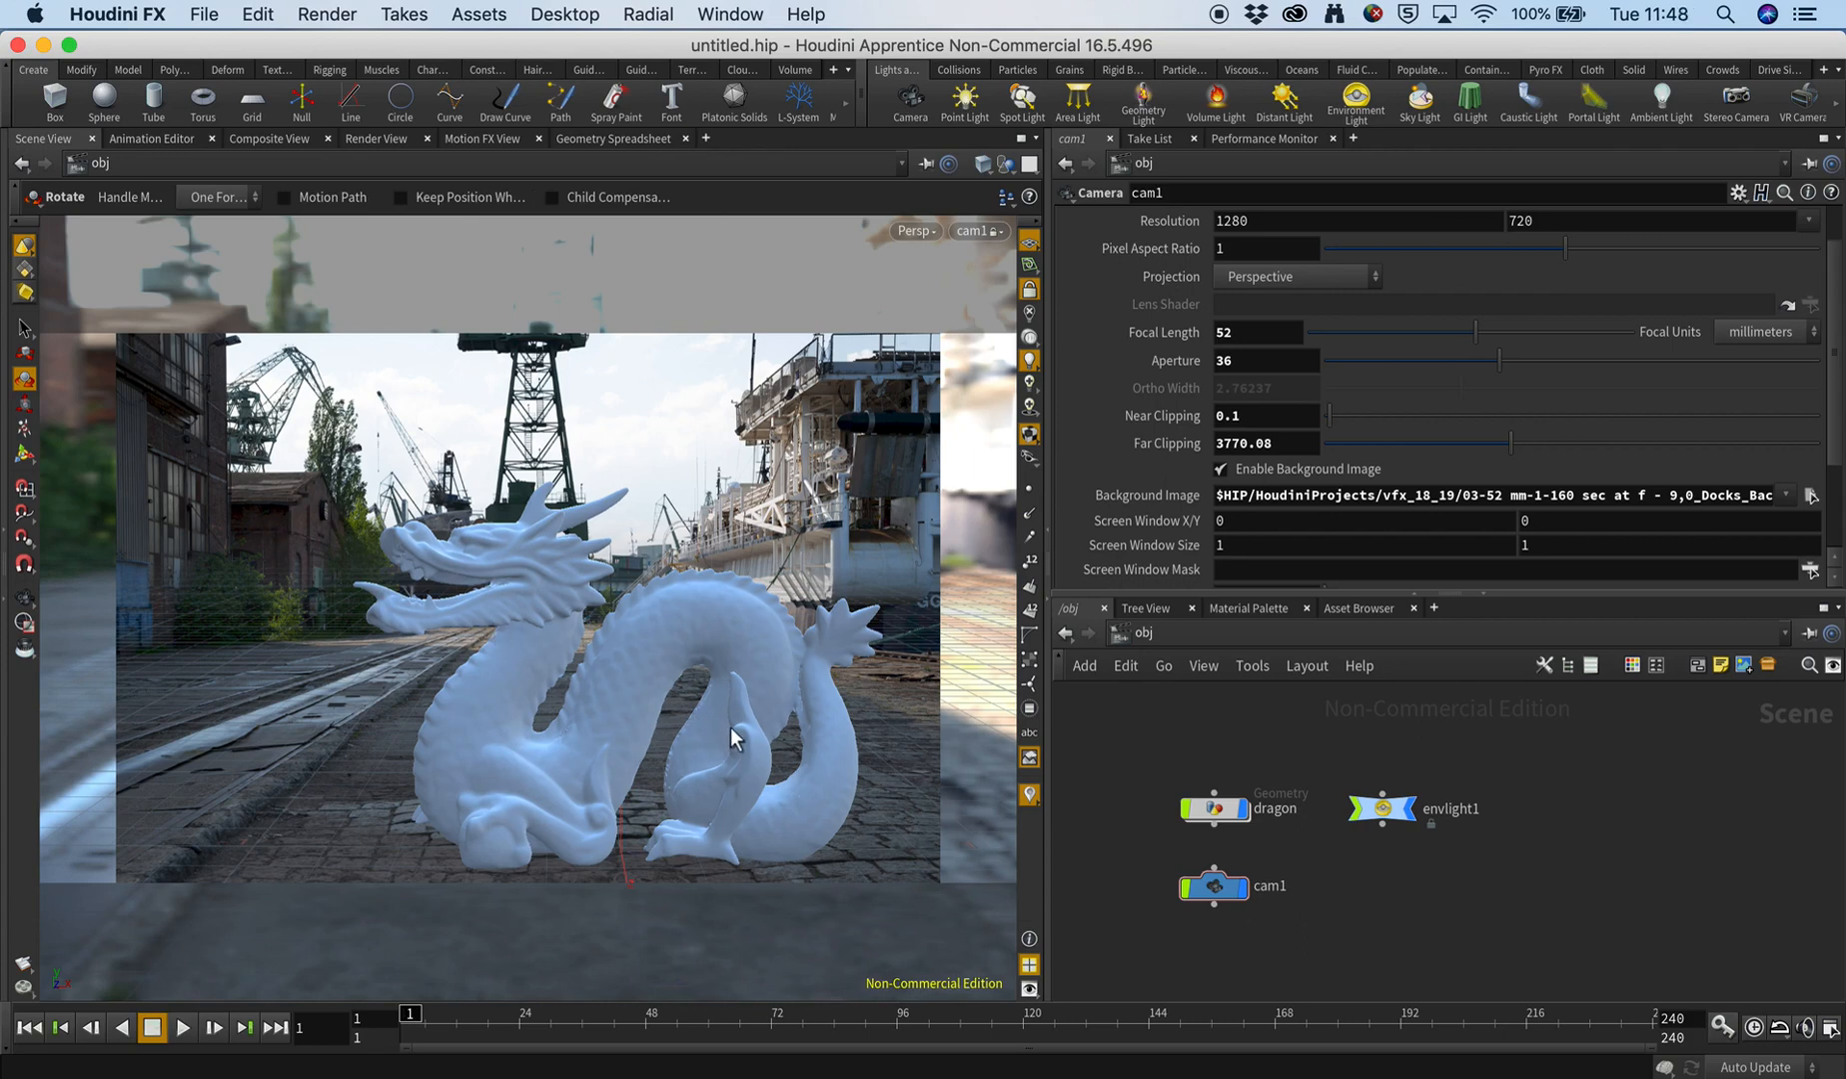
# Reframe the view through cam1 so the dragon sits on the cobbled ground, slightly right of the background photo's centre.
pyautogui.press('Escape')
pyautogui.moveTo(733, 739); pyautogui.dragTo(669, 730)
pyautogui.press('r')
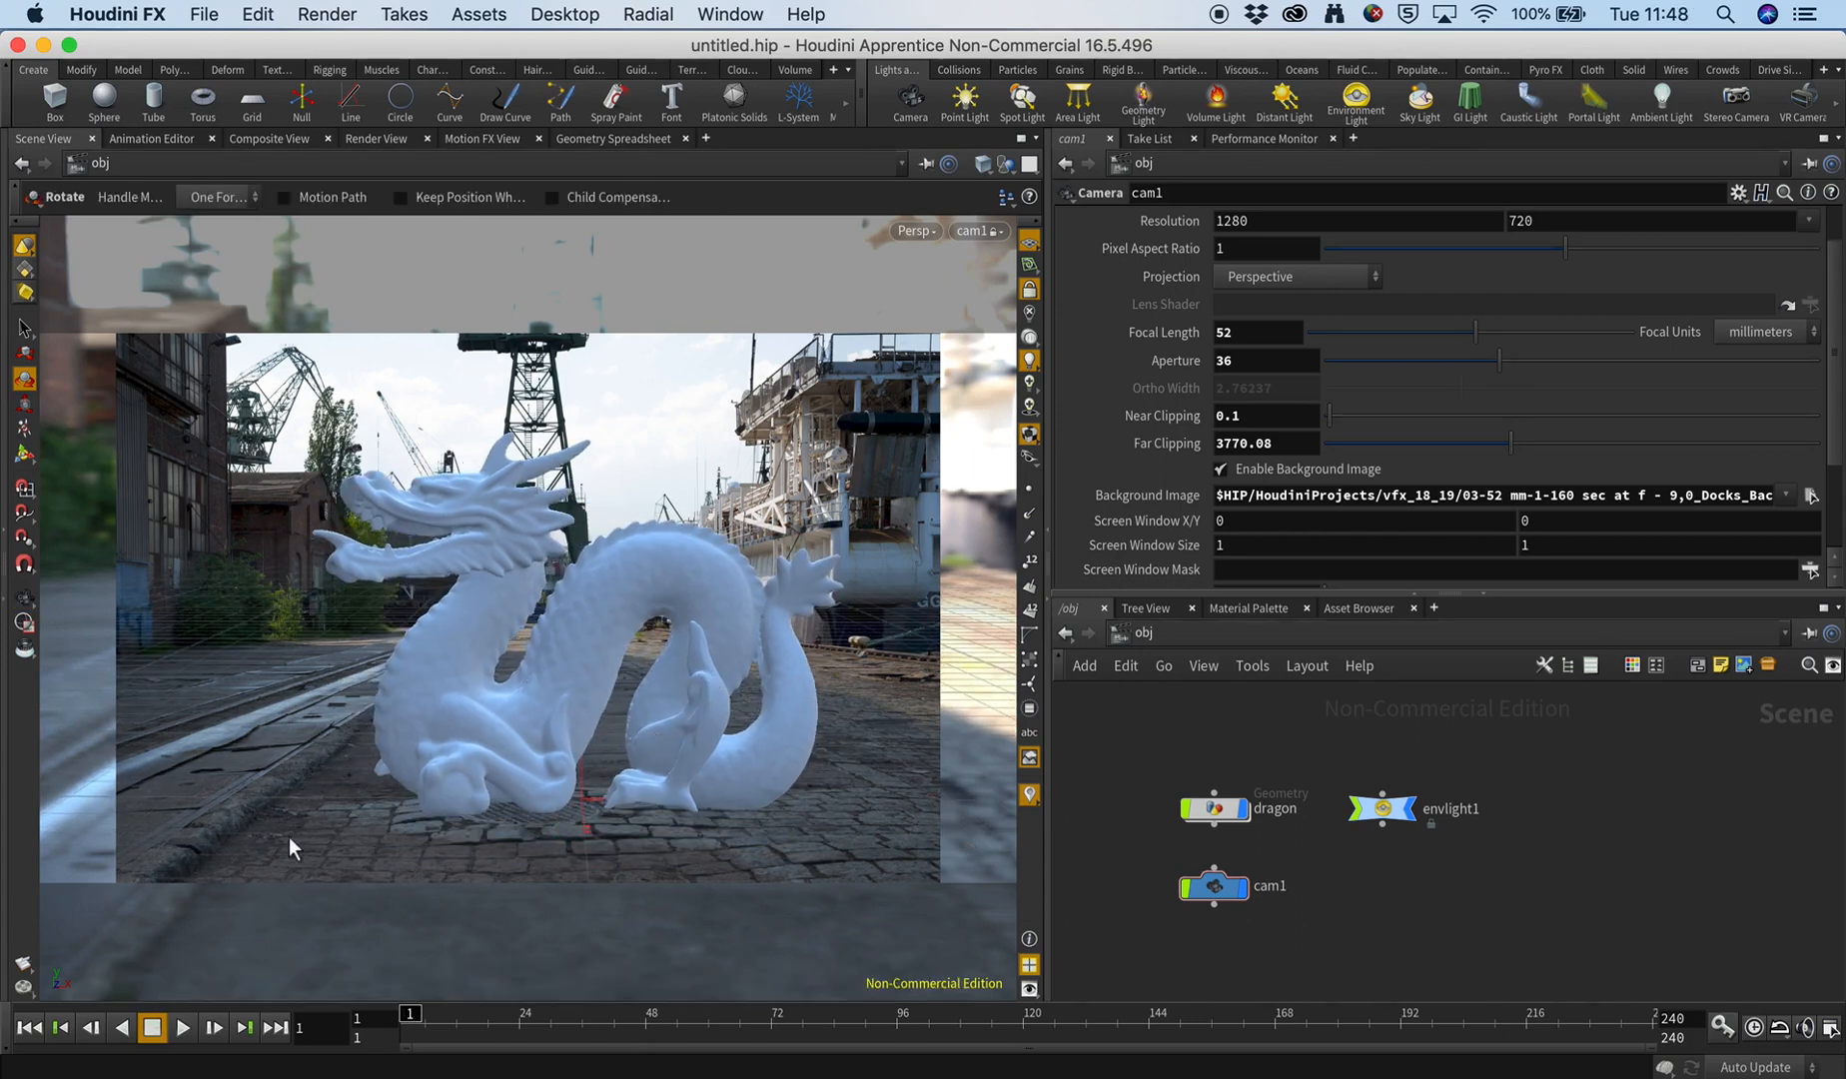
pyautogui.press('Escape')
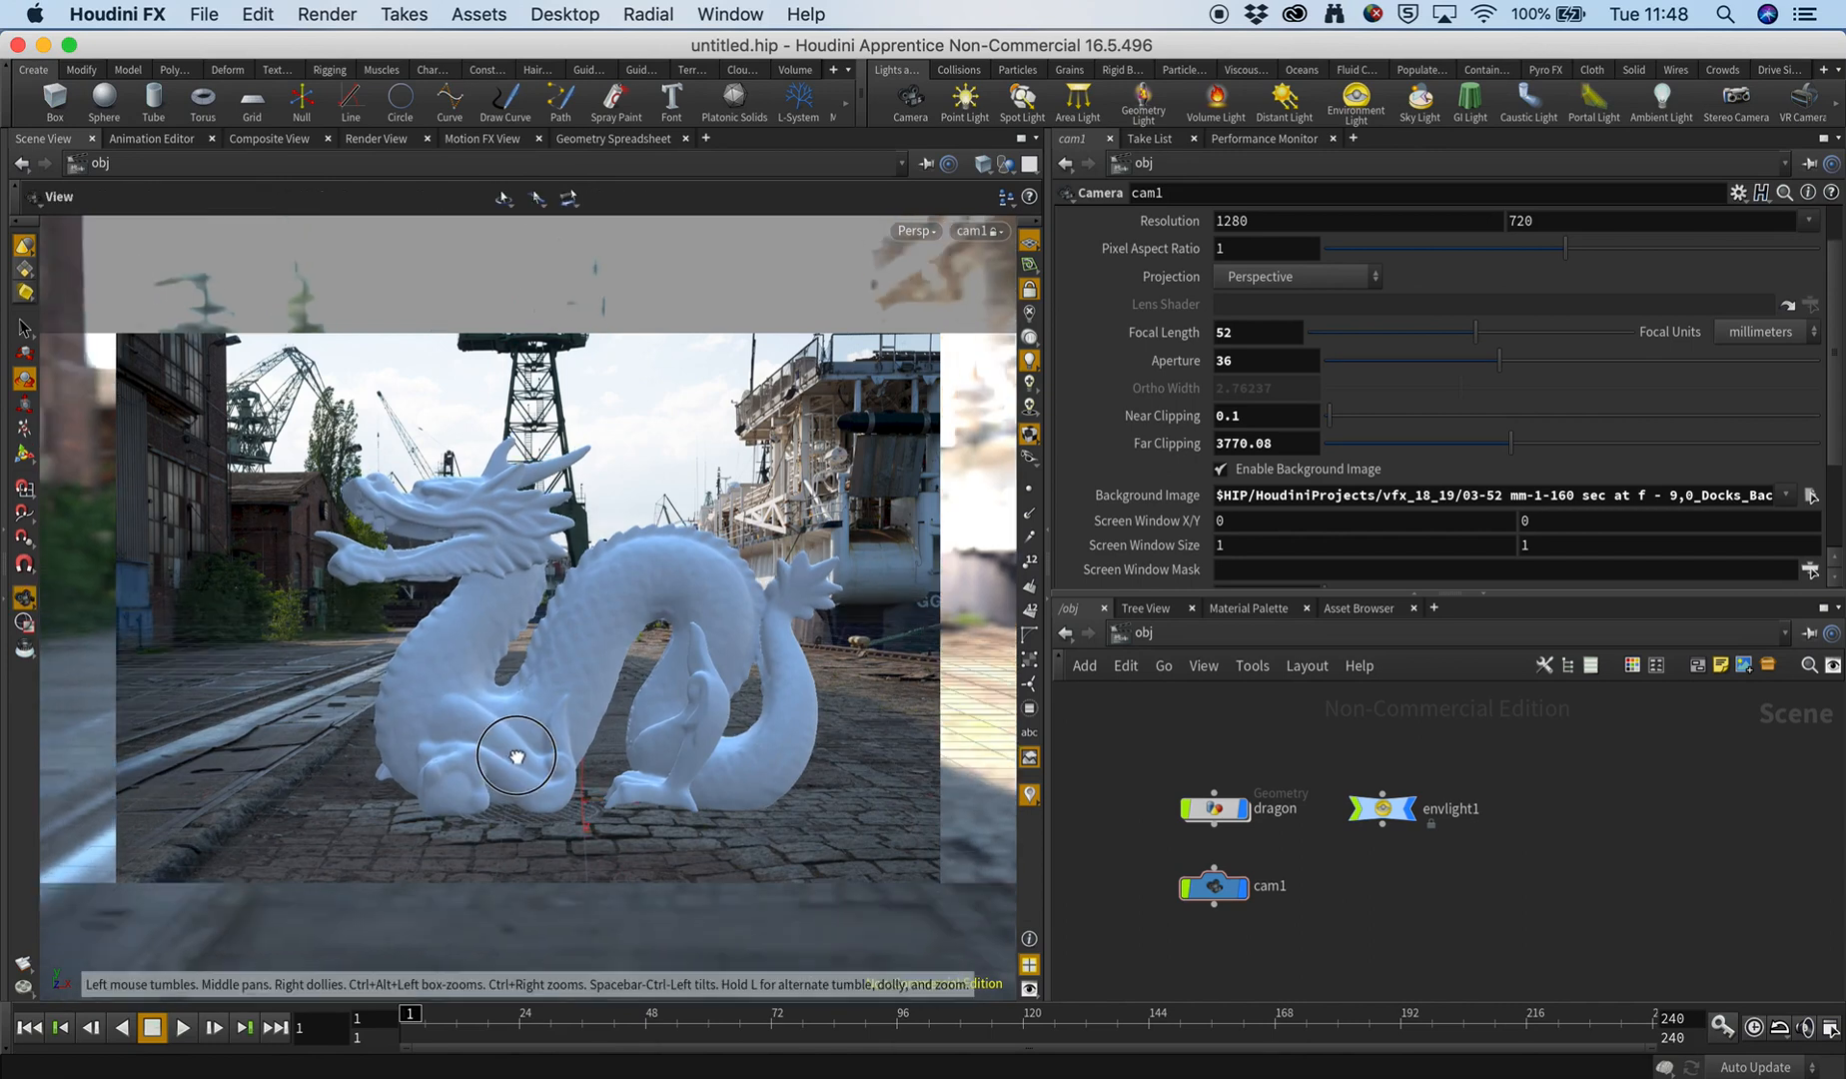
pyautogui.moveTo(516, 762); pyautogui.dragTo(520, 755)
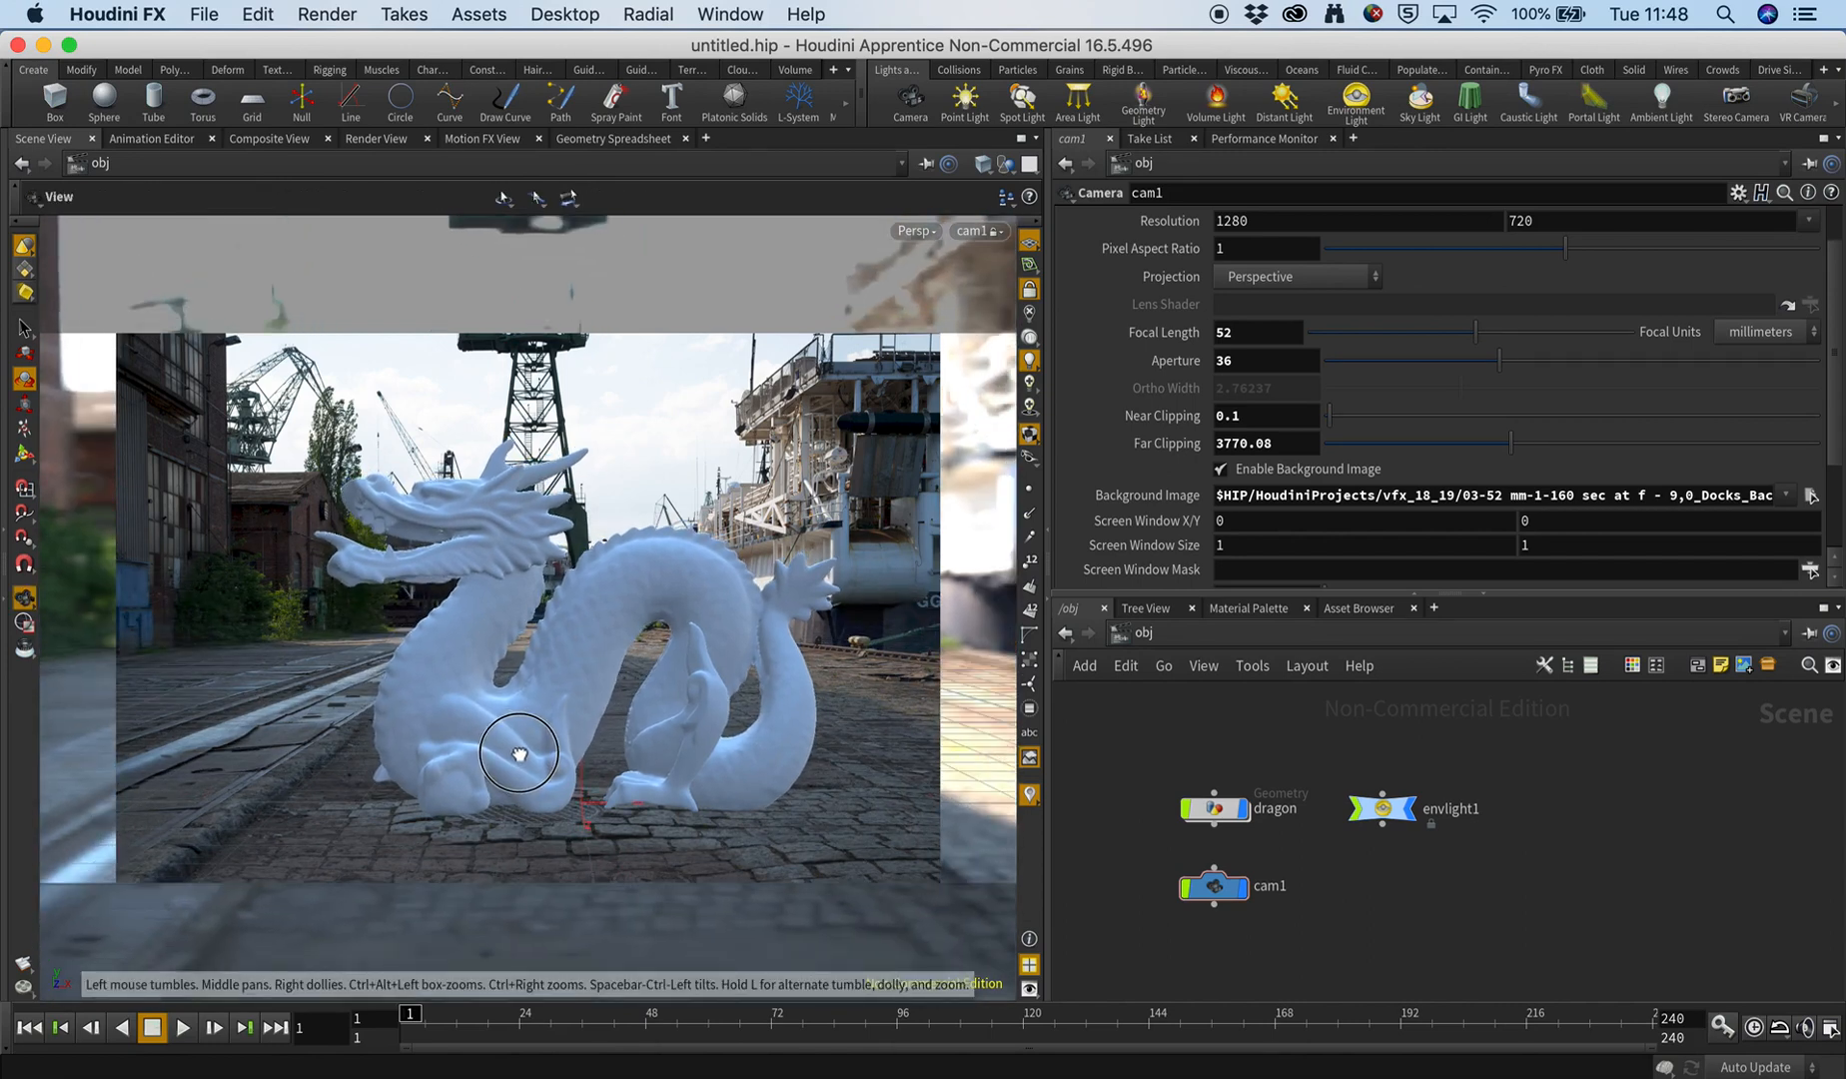
pyautogui.moveTo(537, 761); pyautogui.dragTo(584, 766)
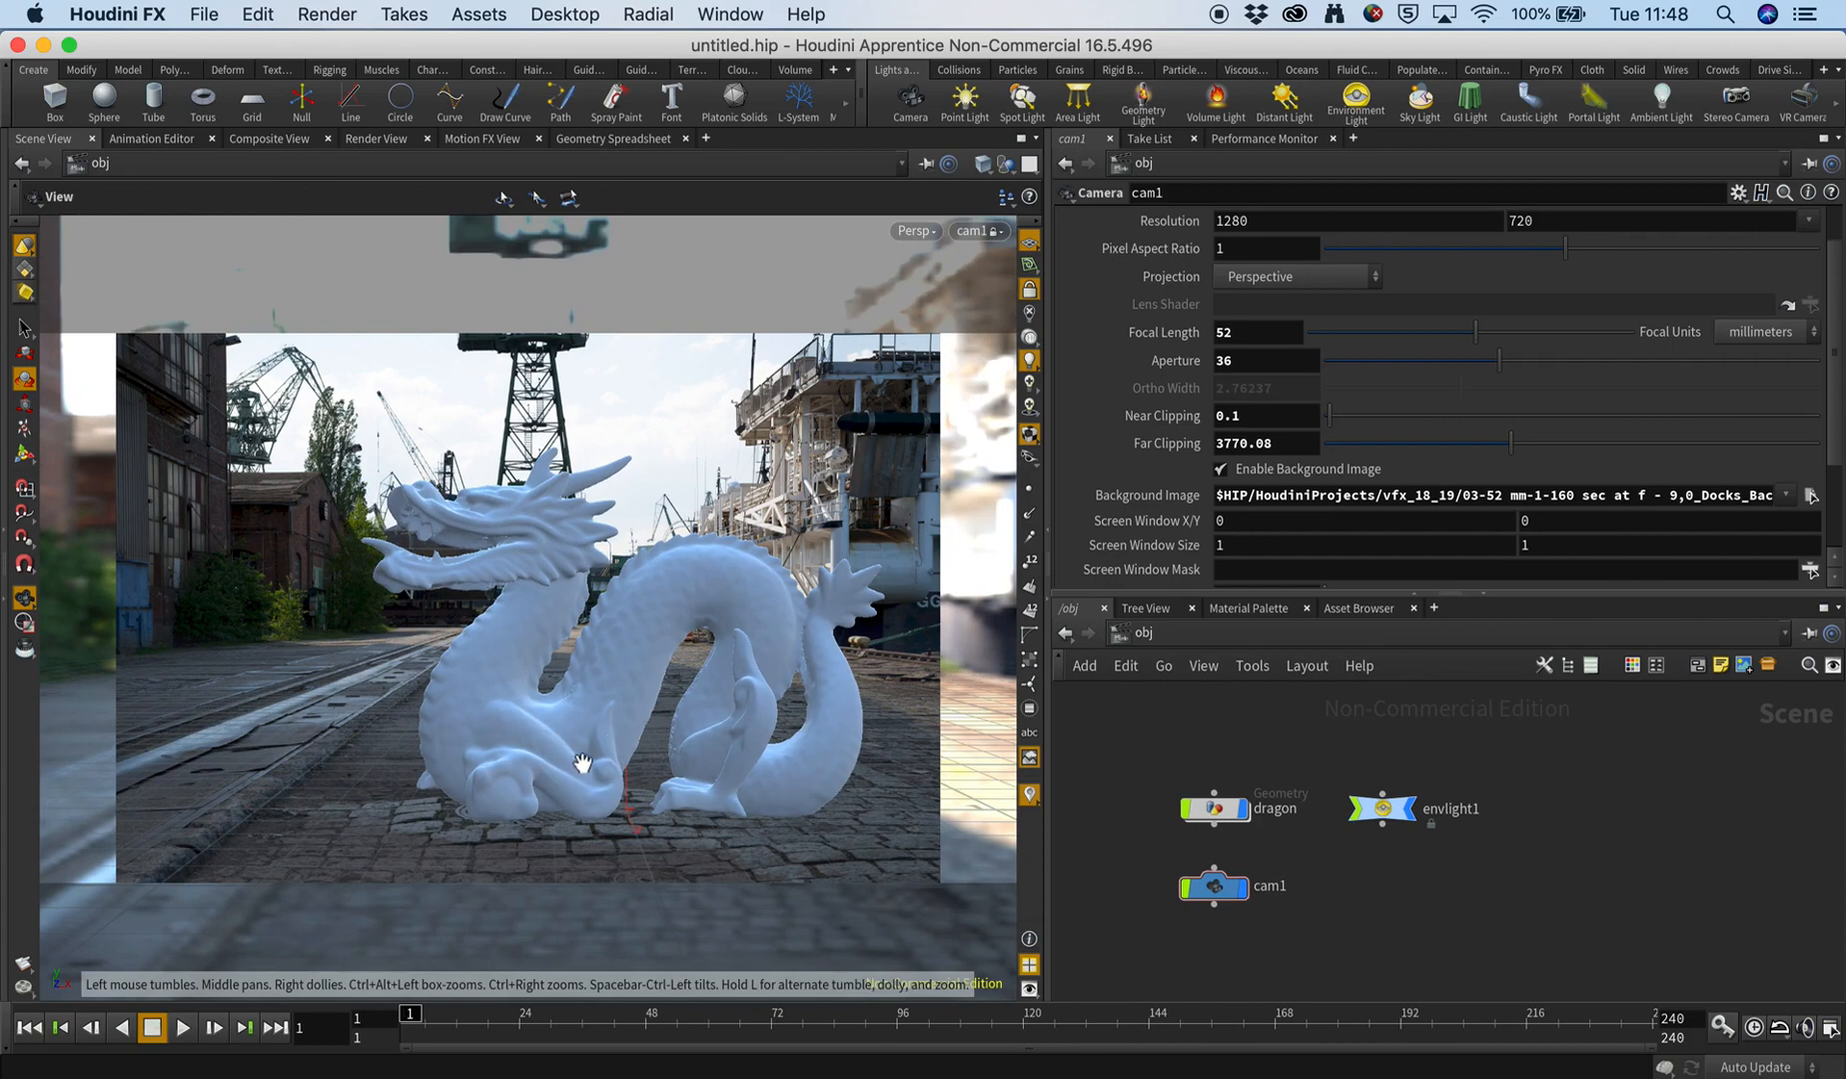
pyautogui.moveTo(583, 766); pyautogui.dragTo(577, 764, button='middle')
pyautogui.press('r')
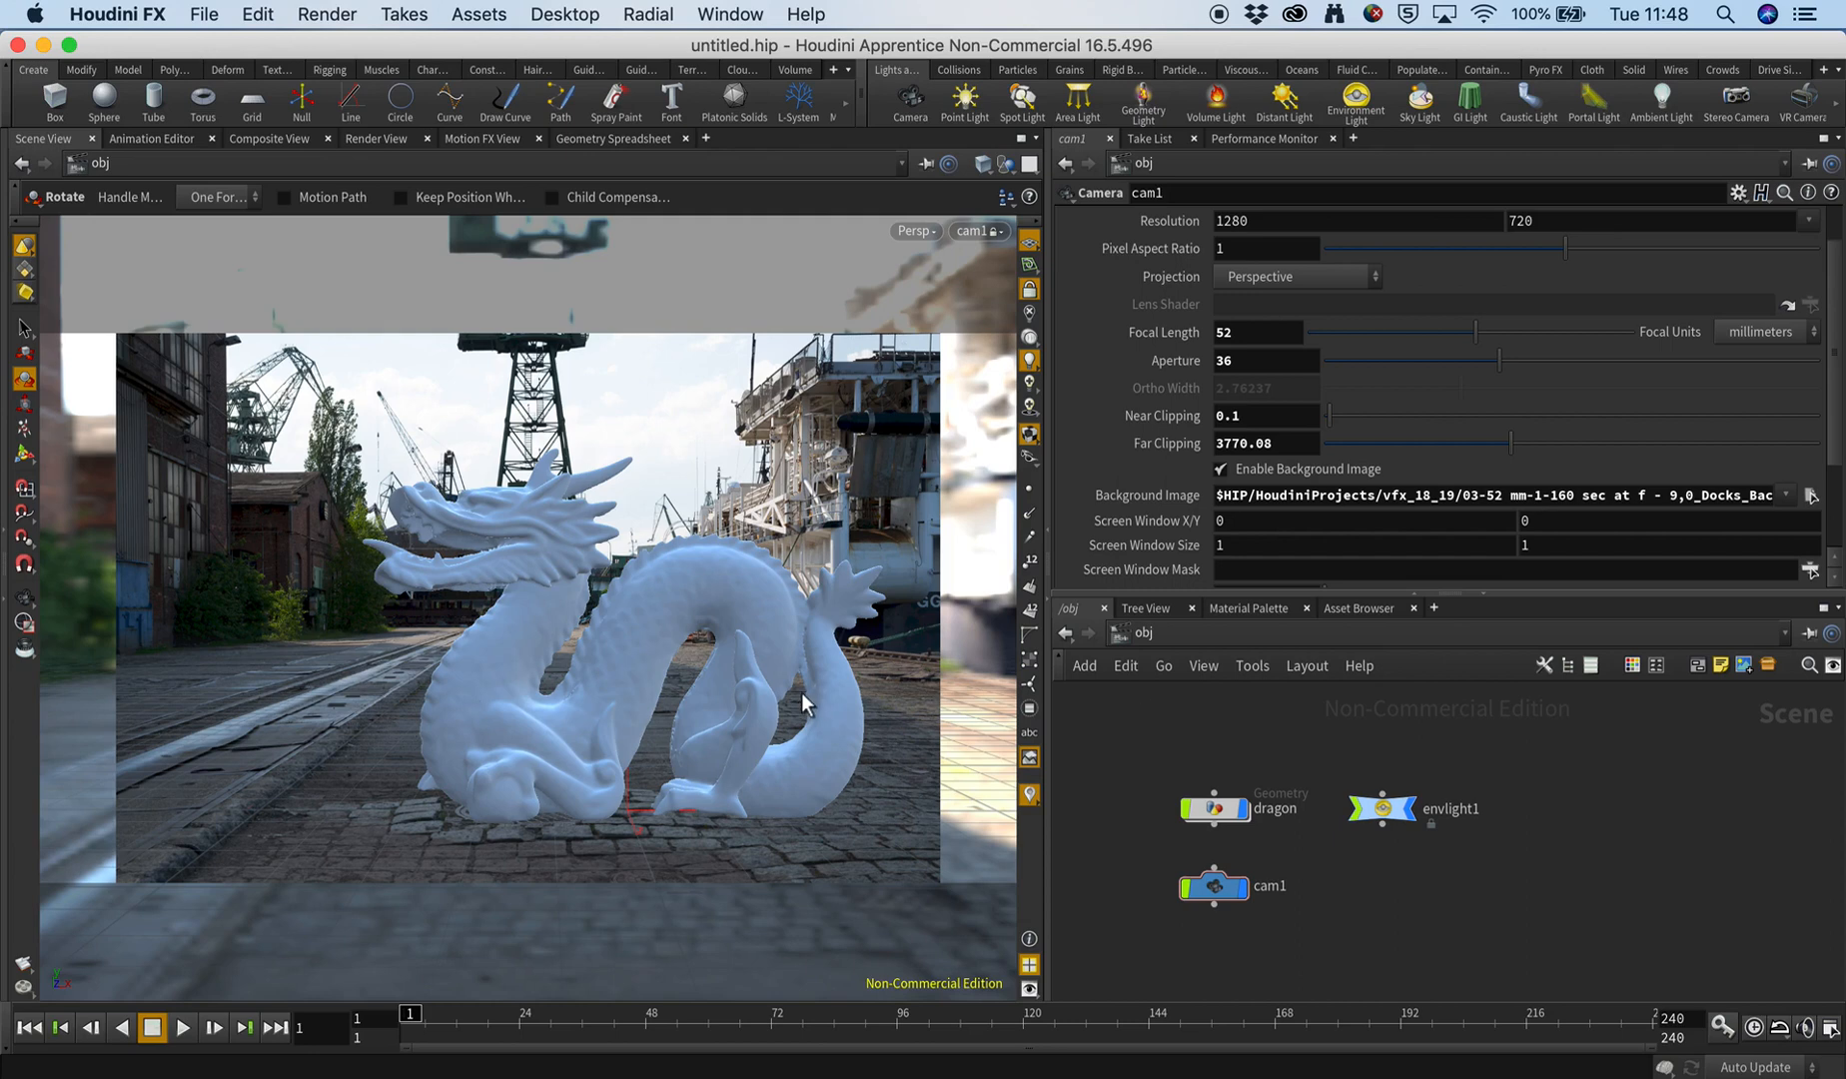
# Lower the brightness of the viewport's camera background image to about 0.319 in the display options.
pyautogui.press('d')
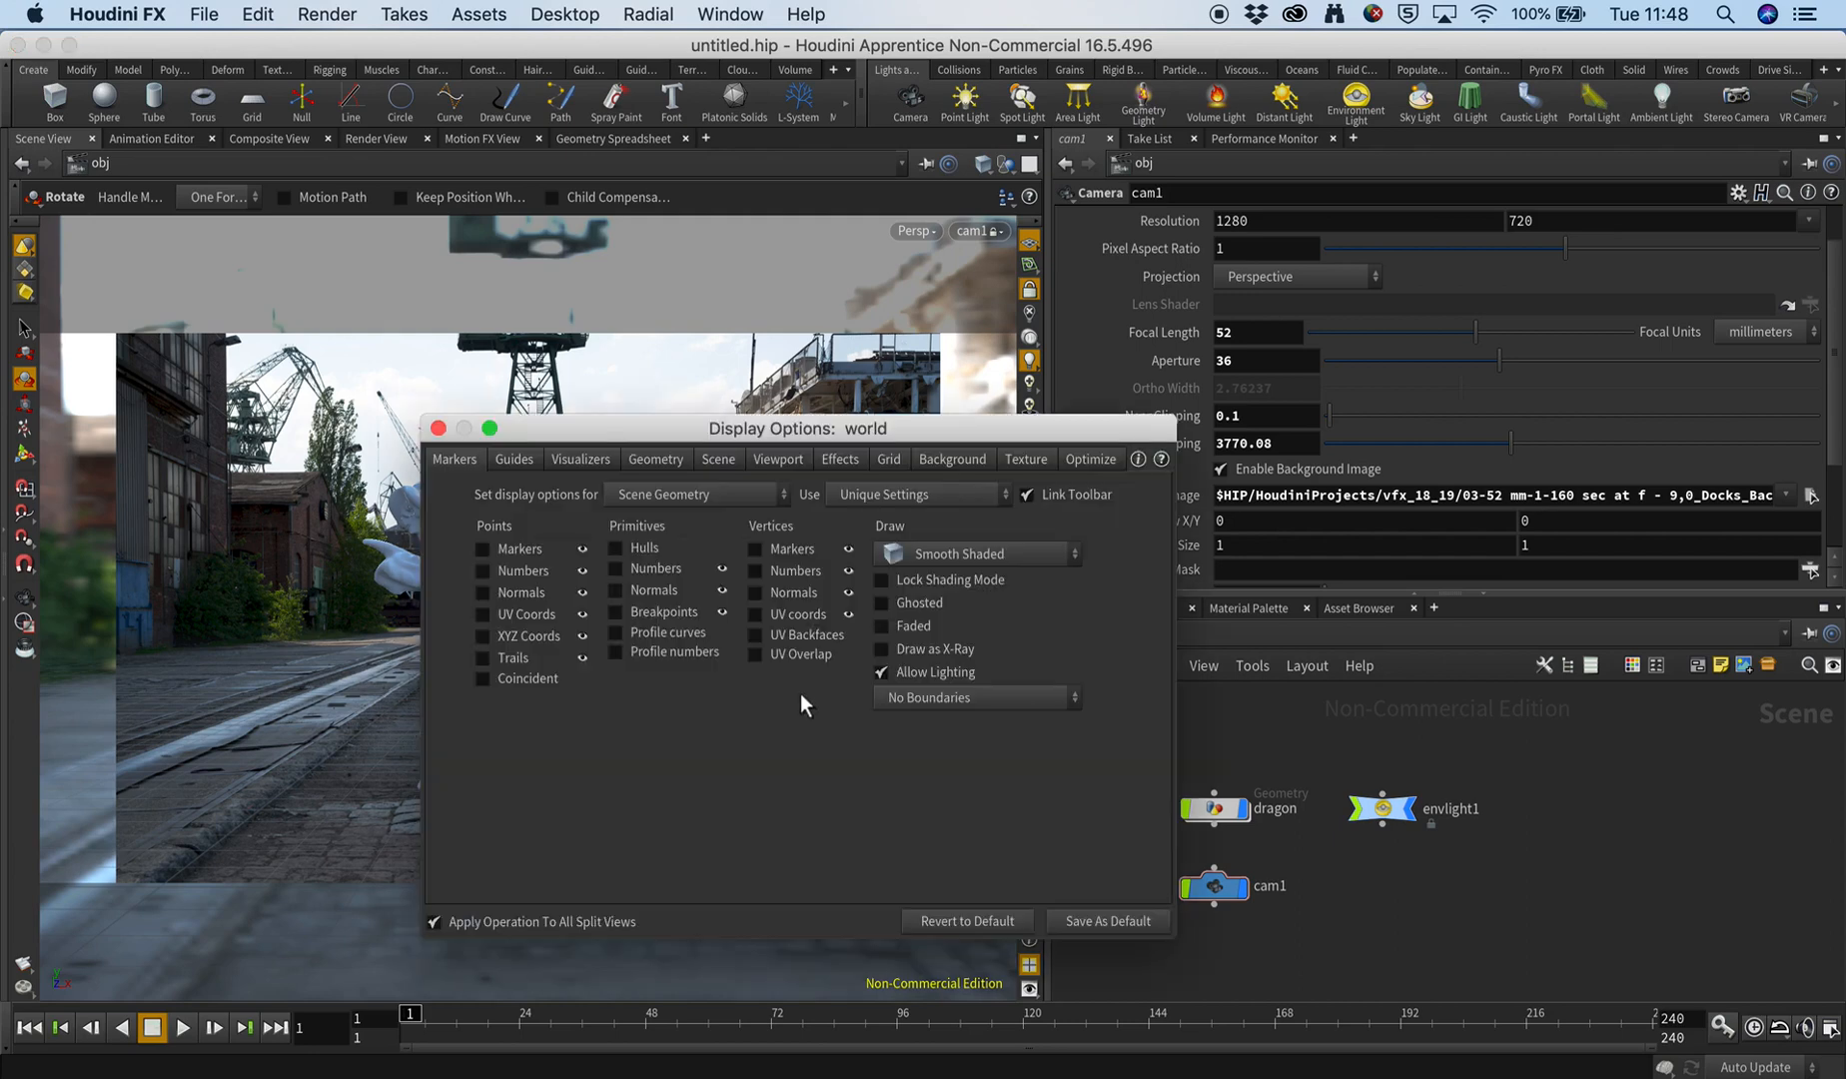
pyautogui.click(438, 429)
pyautogui.press('d')
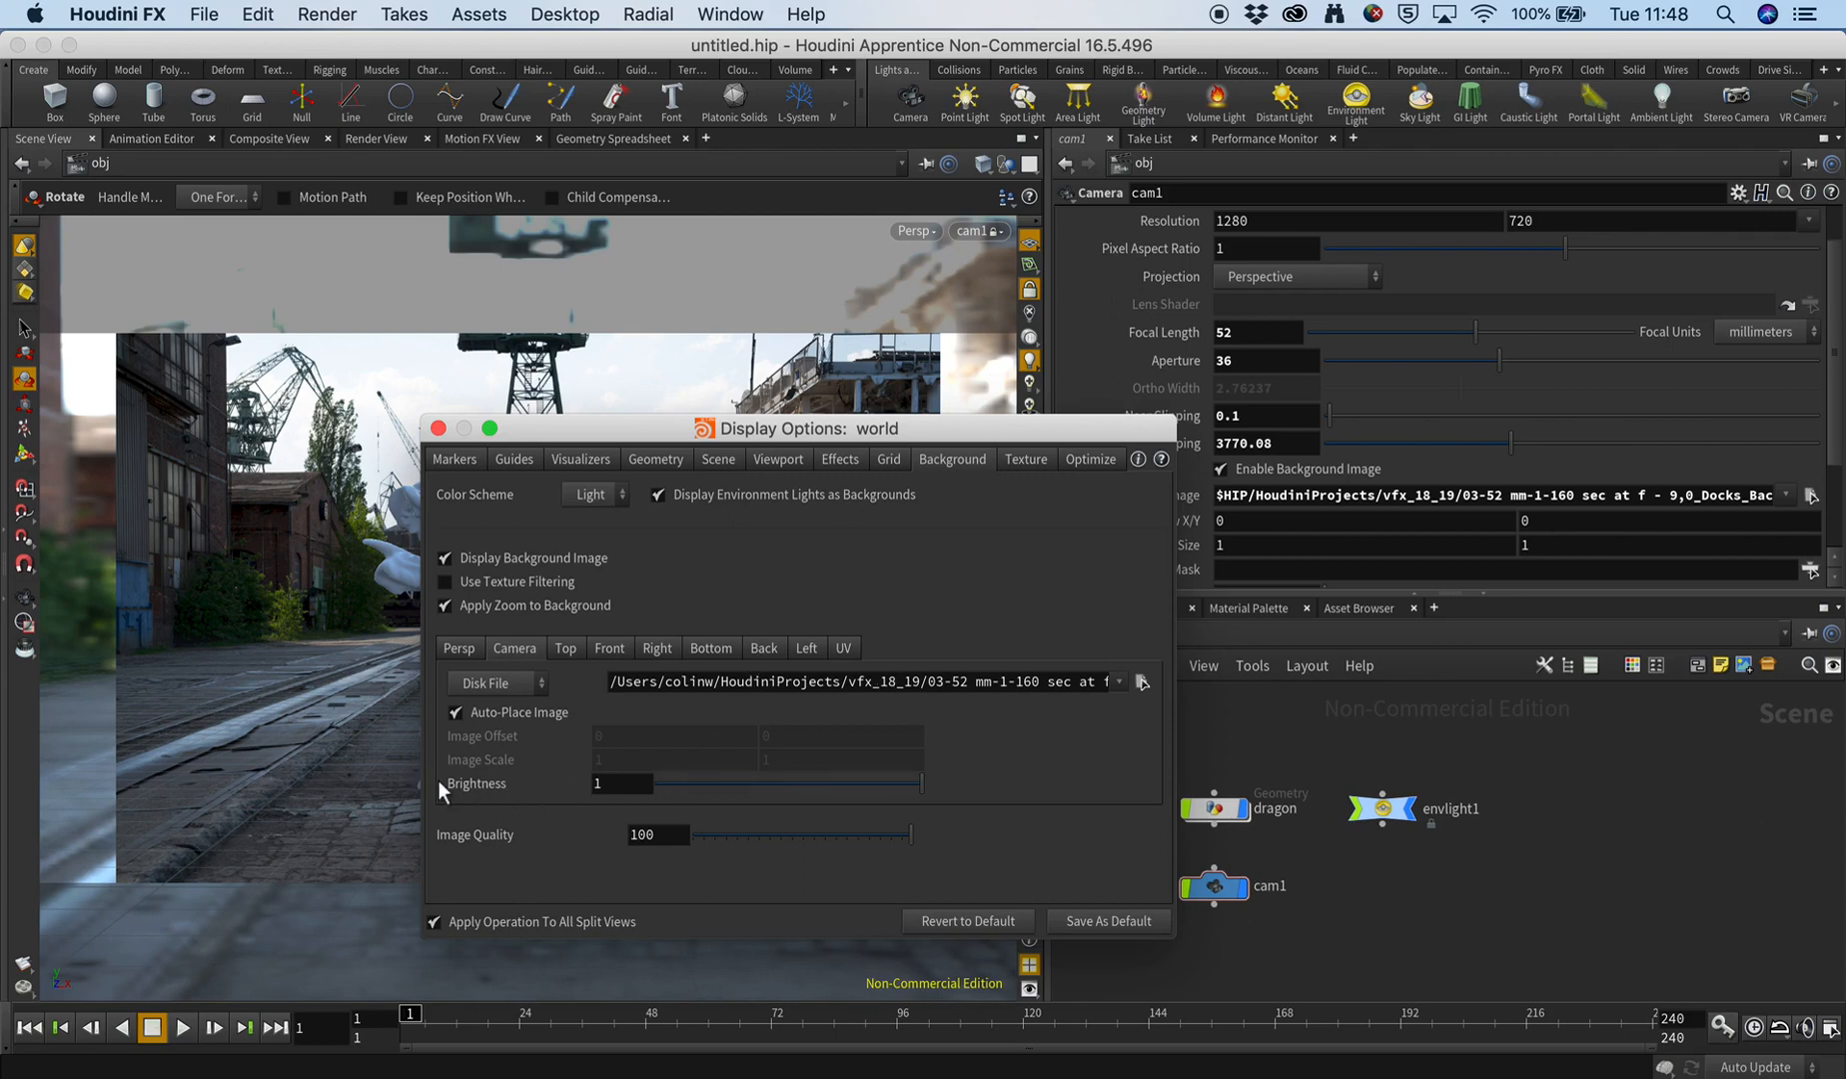
pyautogui.moveTo(833, 780); pyautogui.dragTo(741, 784)
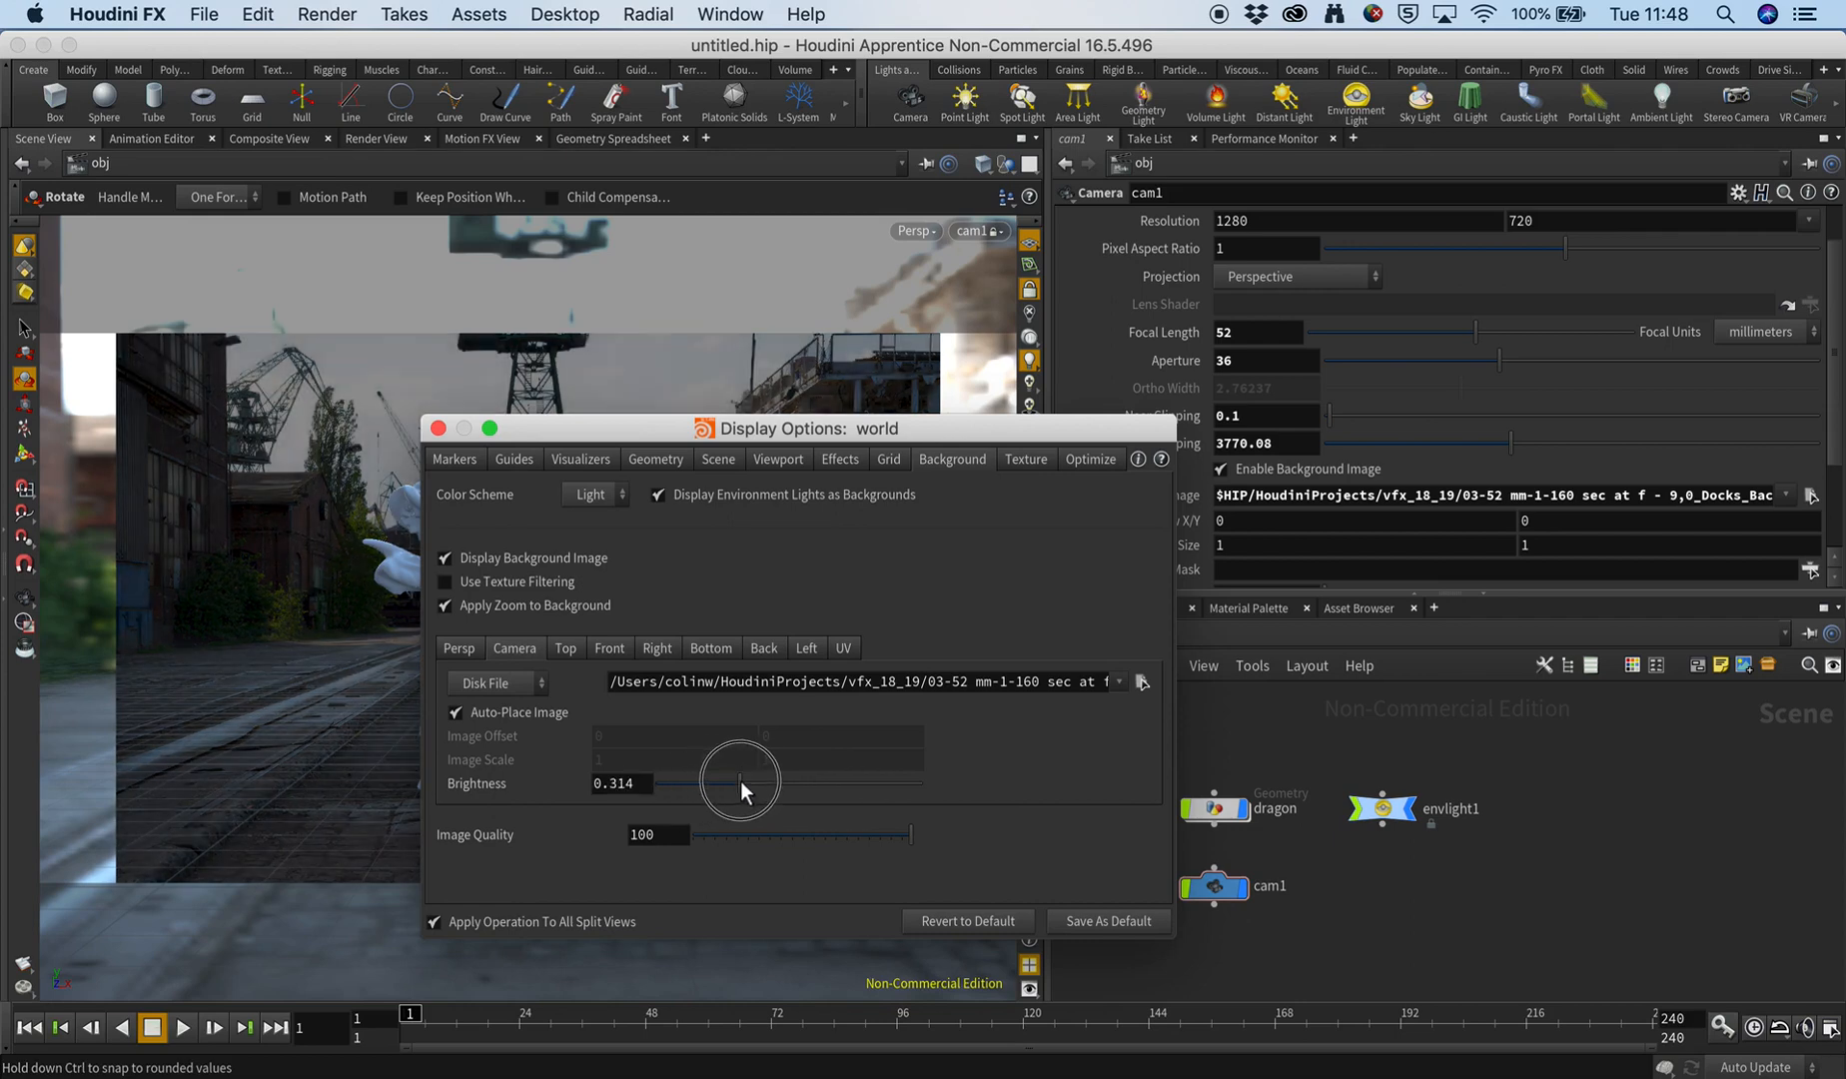
pyautogui.click(437, 427)
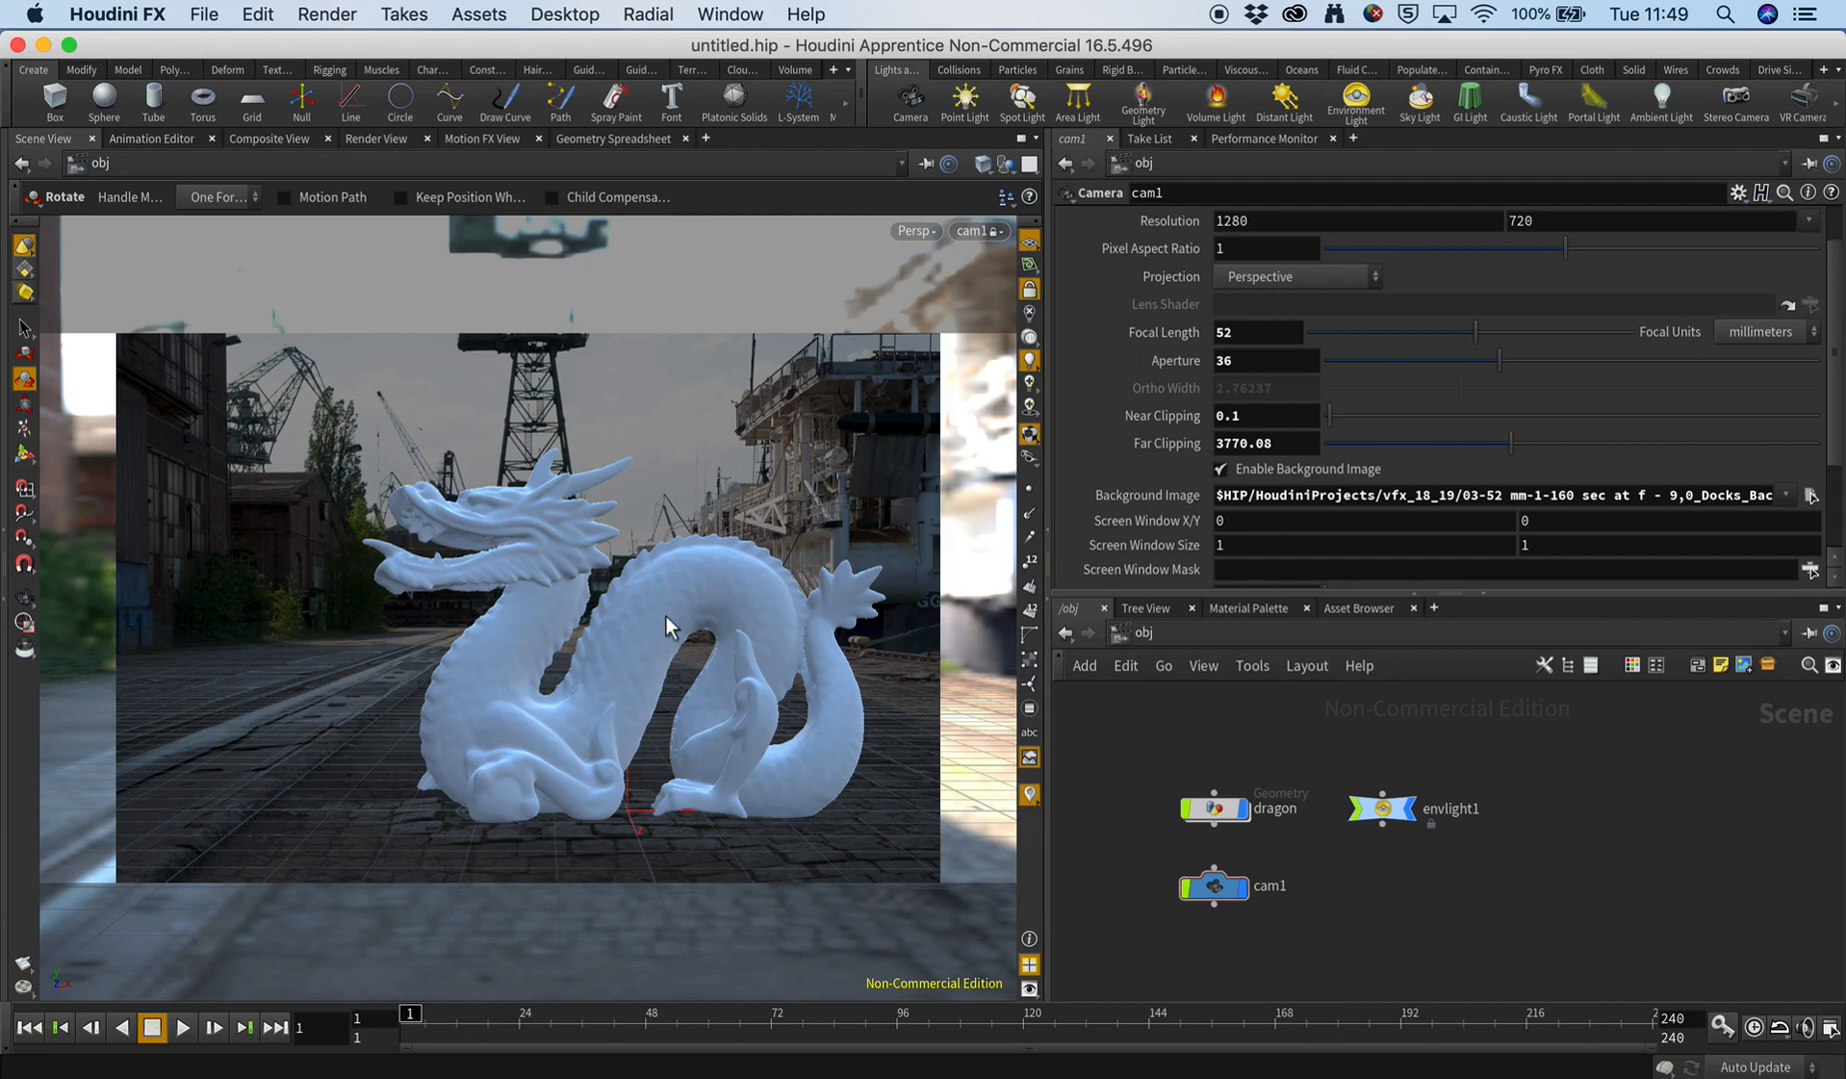
# Add a grid object to the scene as a ground plane and set its uniform scale to 10.
pyautogui.moveTo(1407, 870); pyautogui.dragTo(1349, 872, button='middle')
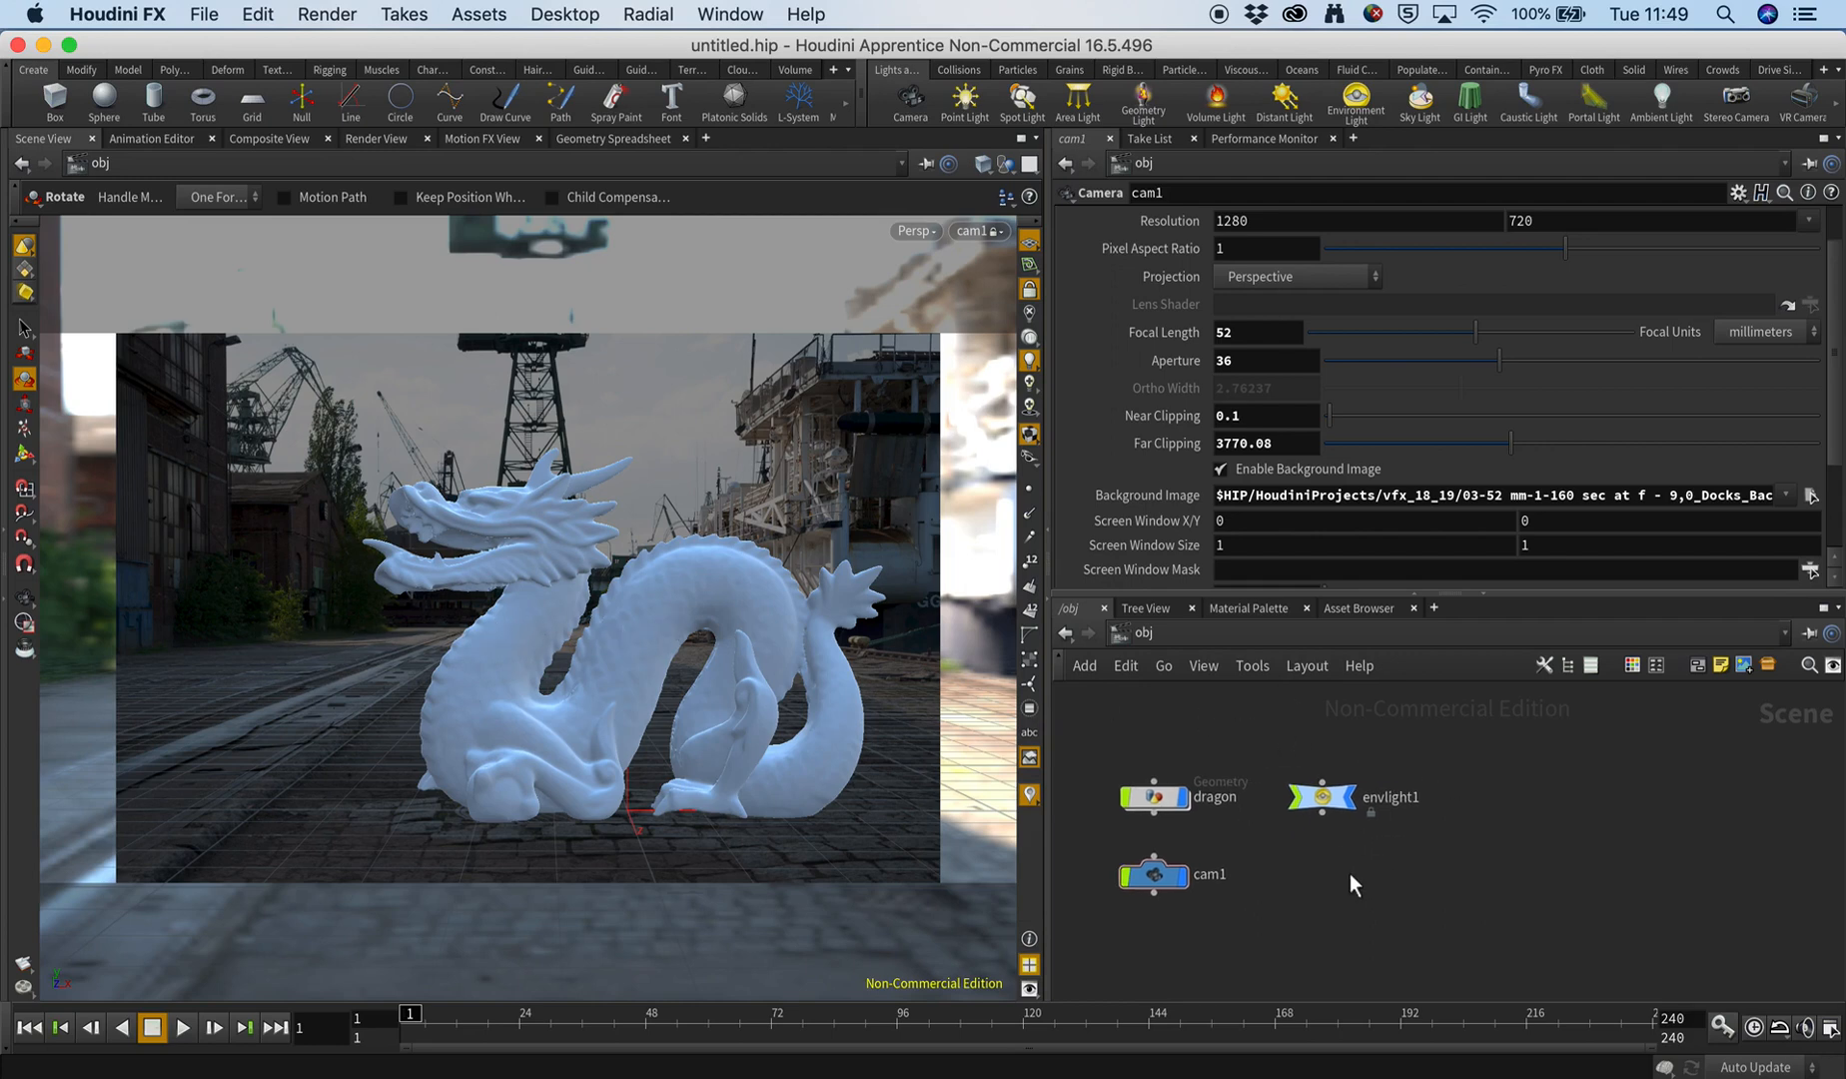
pyautogui.press('Tab')
pyautogui.write('gr')
pyautogui.press('Return')
pyautogui.click(1356, 872)
pyautogui.click(1258, 409)
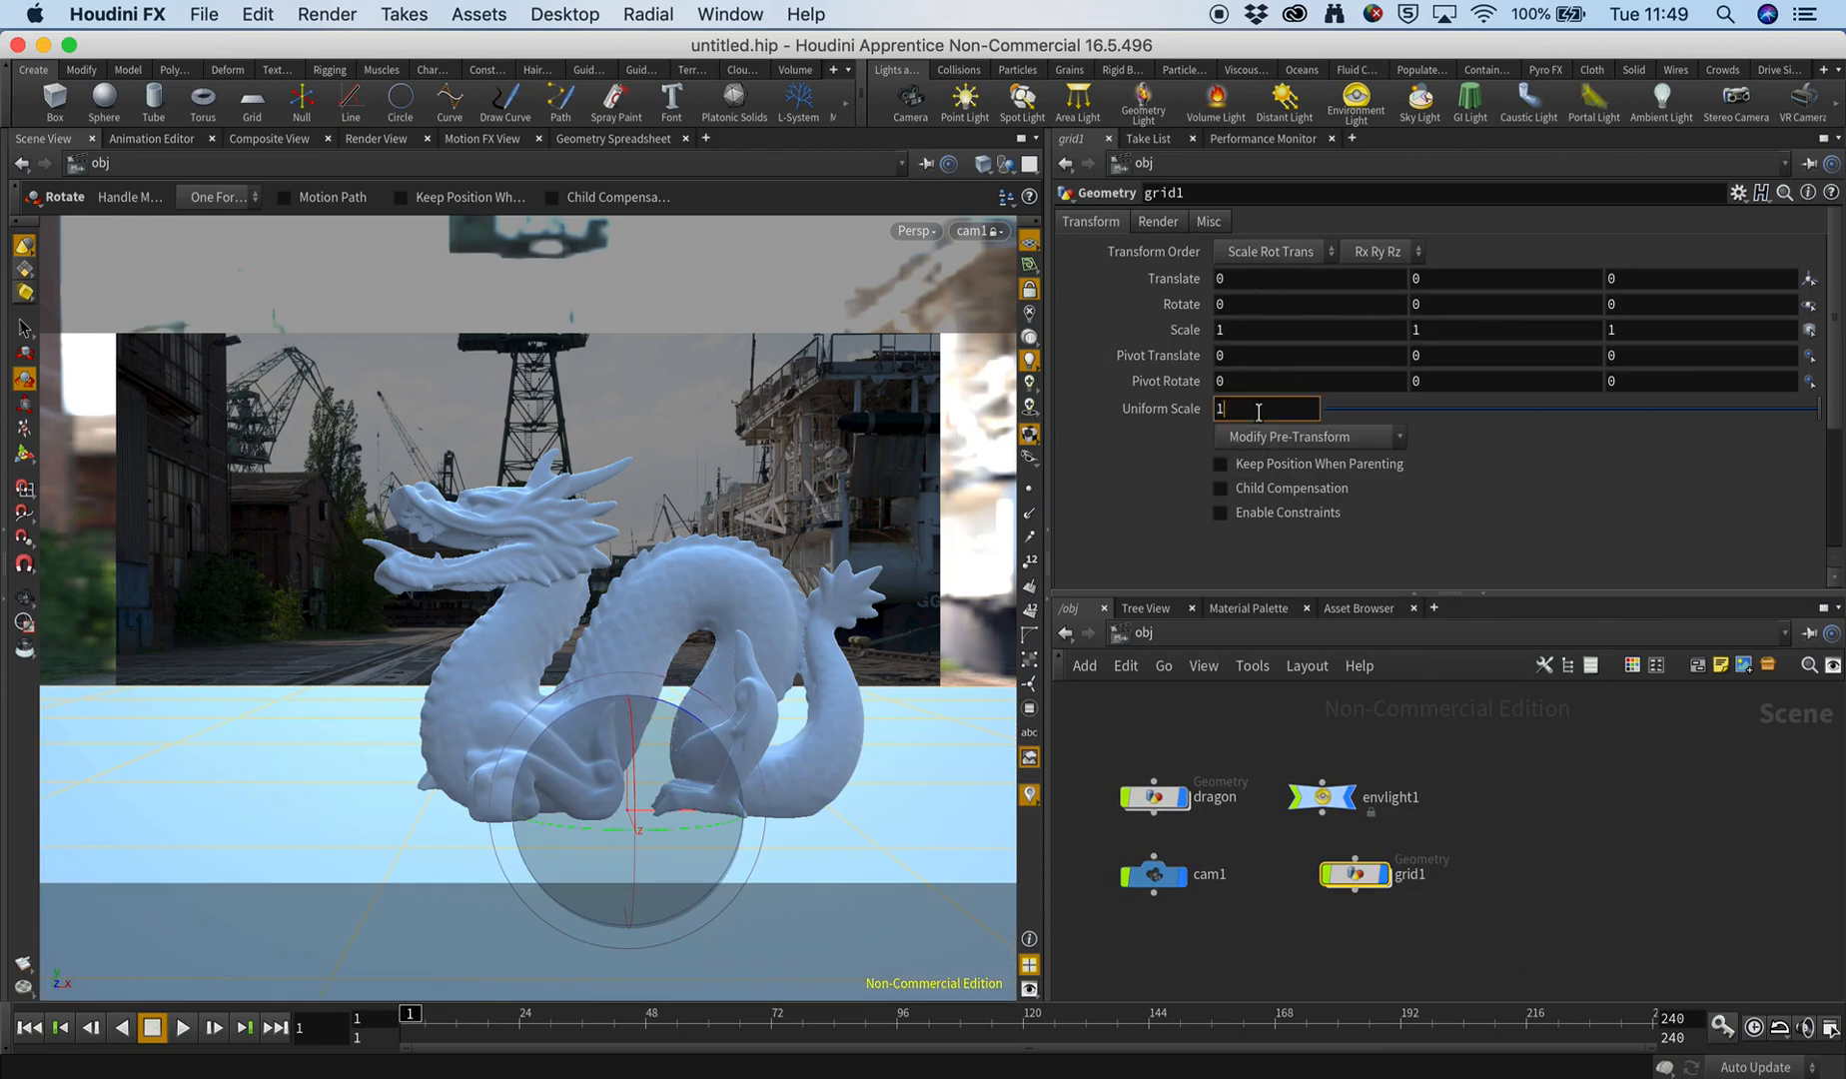
pyautogui.write('0')
pyautogui.press('Return')
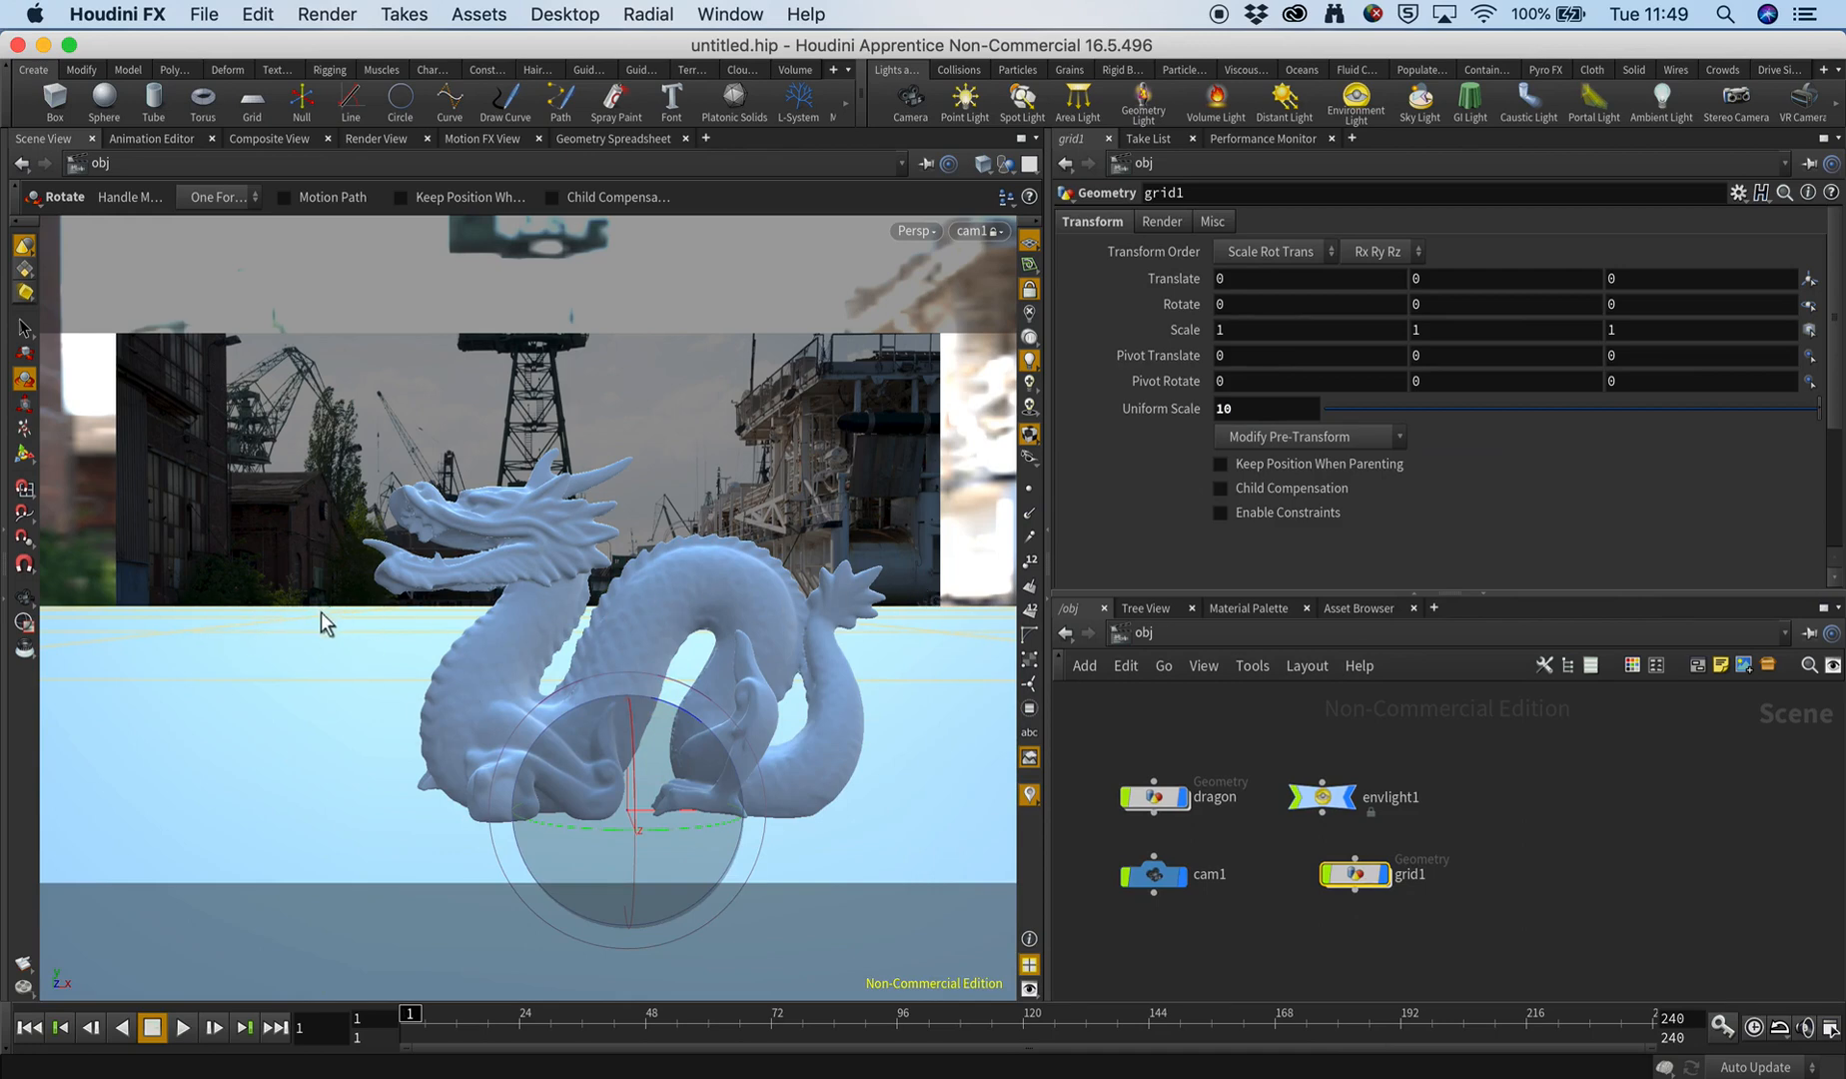
# Arrange the nodes in two columns, dragon above grid1 and envlight1 above cam1, and hide the grid in the viewport.
pyautogui.click(1252, 854)
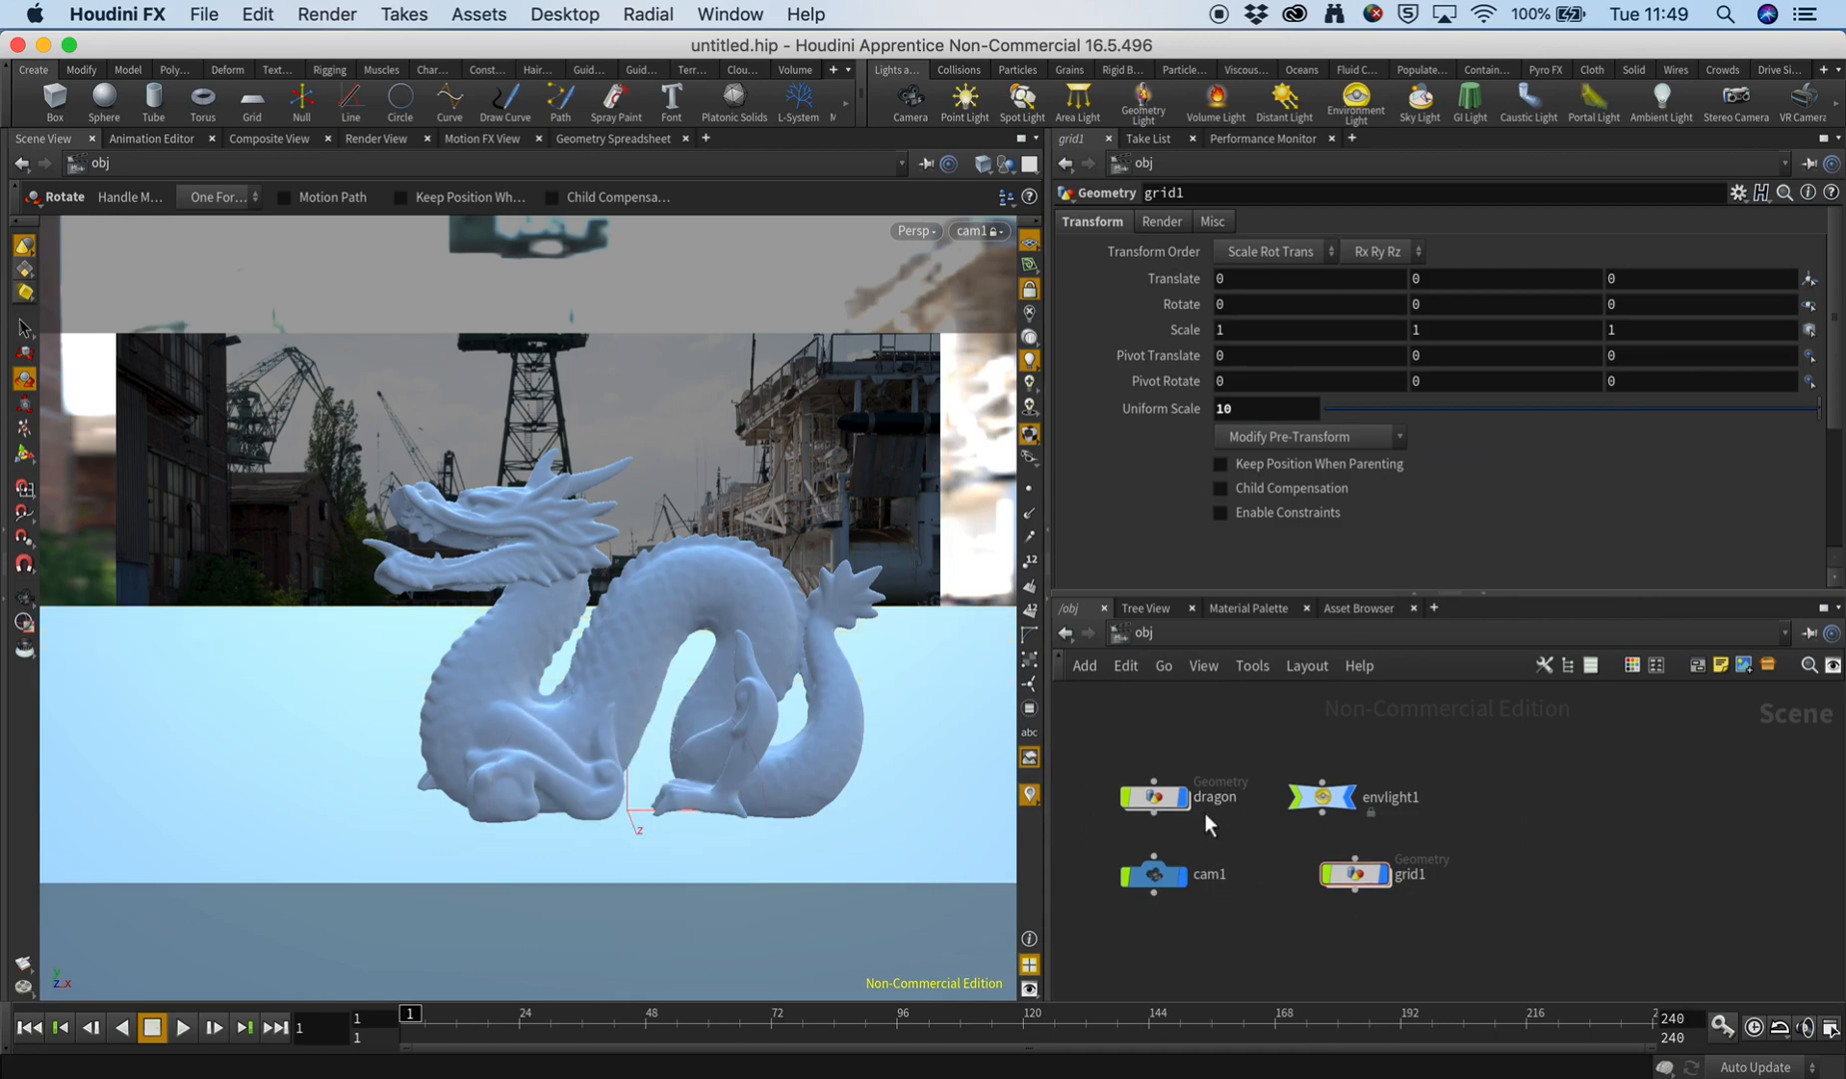
pyautogui.moveTo(1322, 796); pyautogui.dragTo(1484, 796)
pyautogui.moveTo(1156, 799); pyautogui.dragTo(1358, 809)
pyautogui.moveTo(1171, 884); pyautogui.dragTo(1503, 884)
pyautogui.keyDown('shift'); pyautogui.click(1484, 799); pyautogui.keyUp('shift')
pyautogui.moveTo(1481, 792); pyautogui.dragTo(1535, 812)
pyautogui.click(1481, 916)
pyautogui.click(1520, 917)
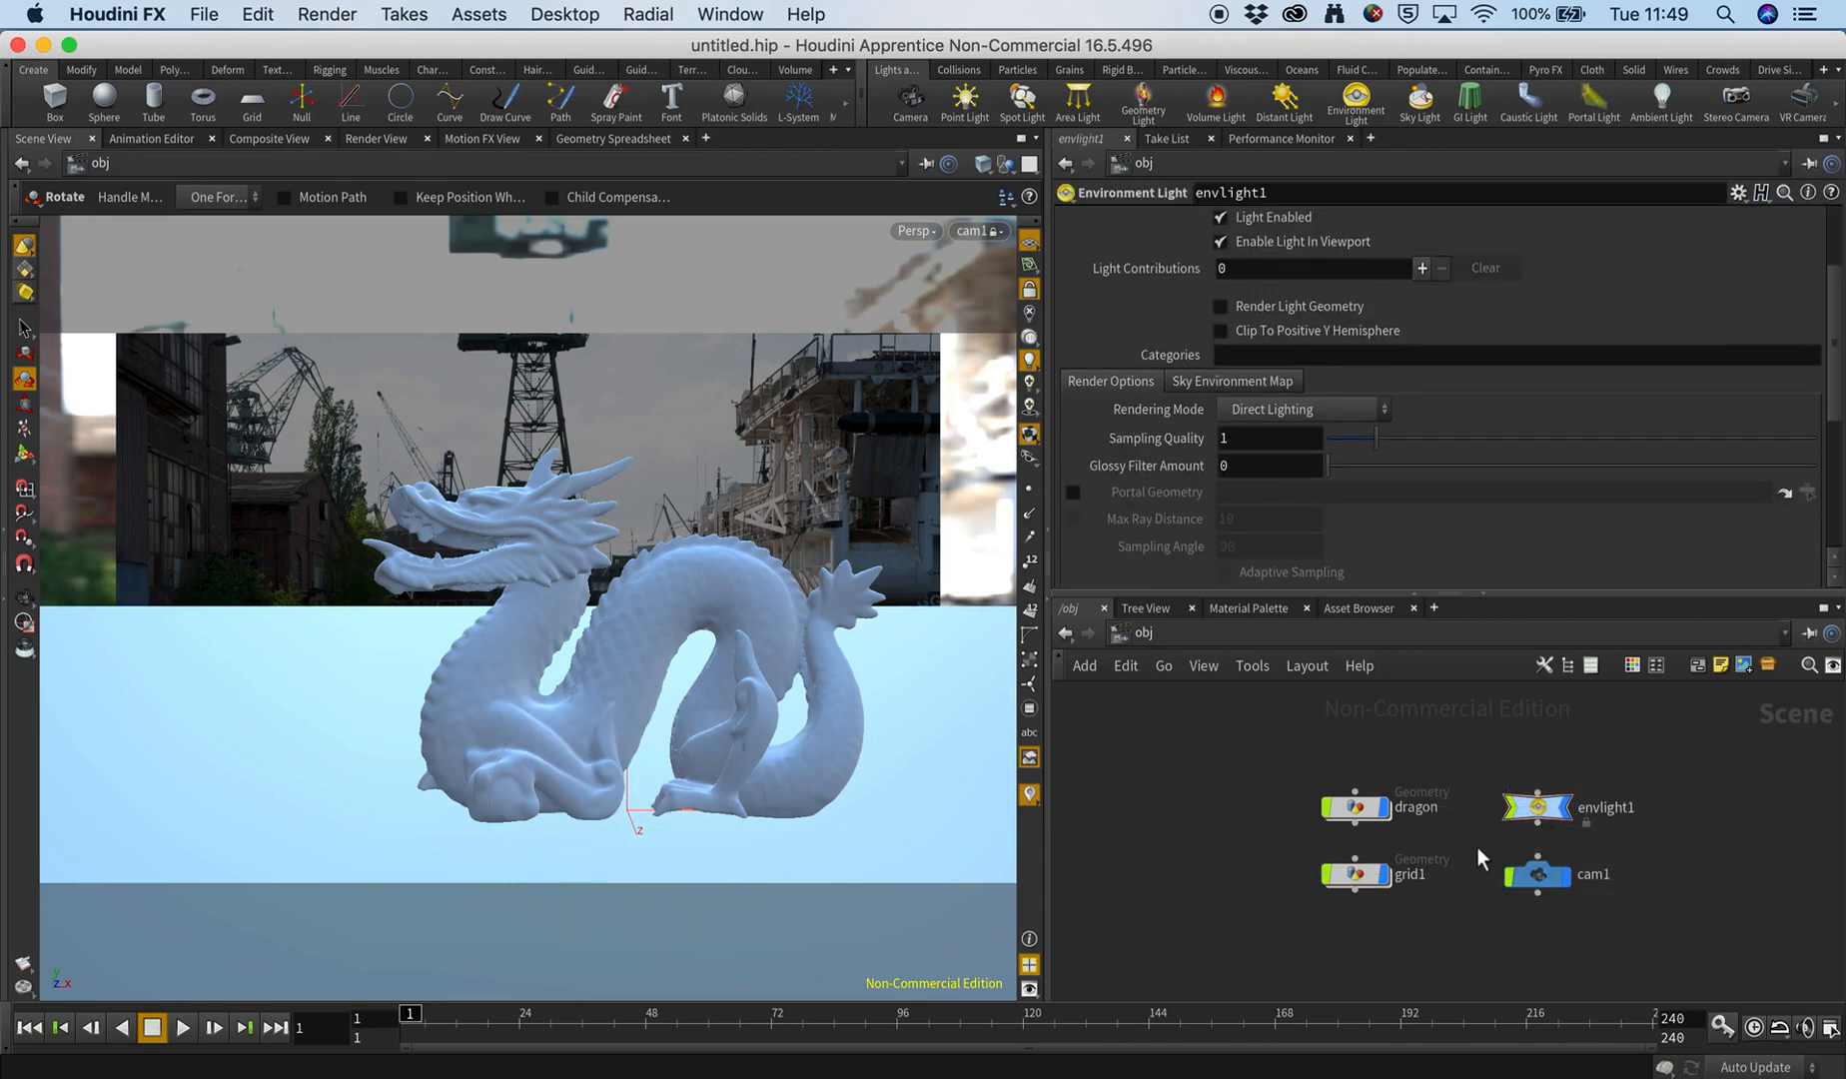
pyautogui.click(1385, 876)
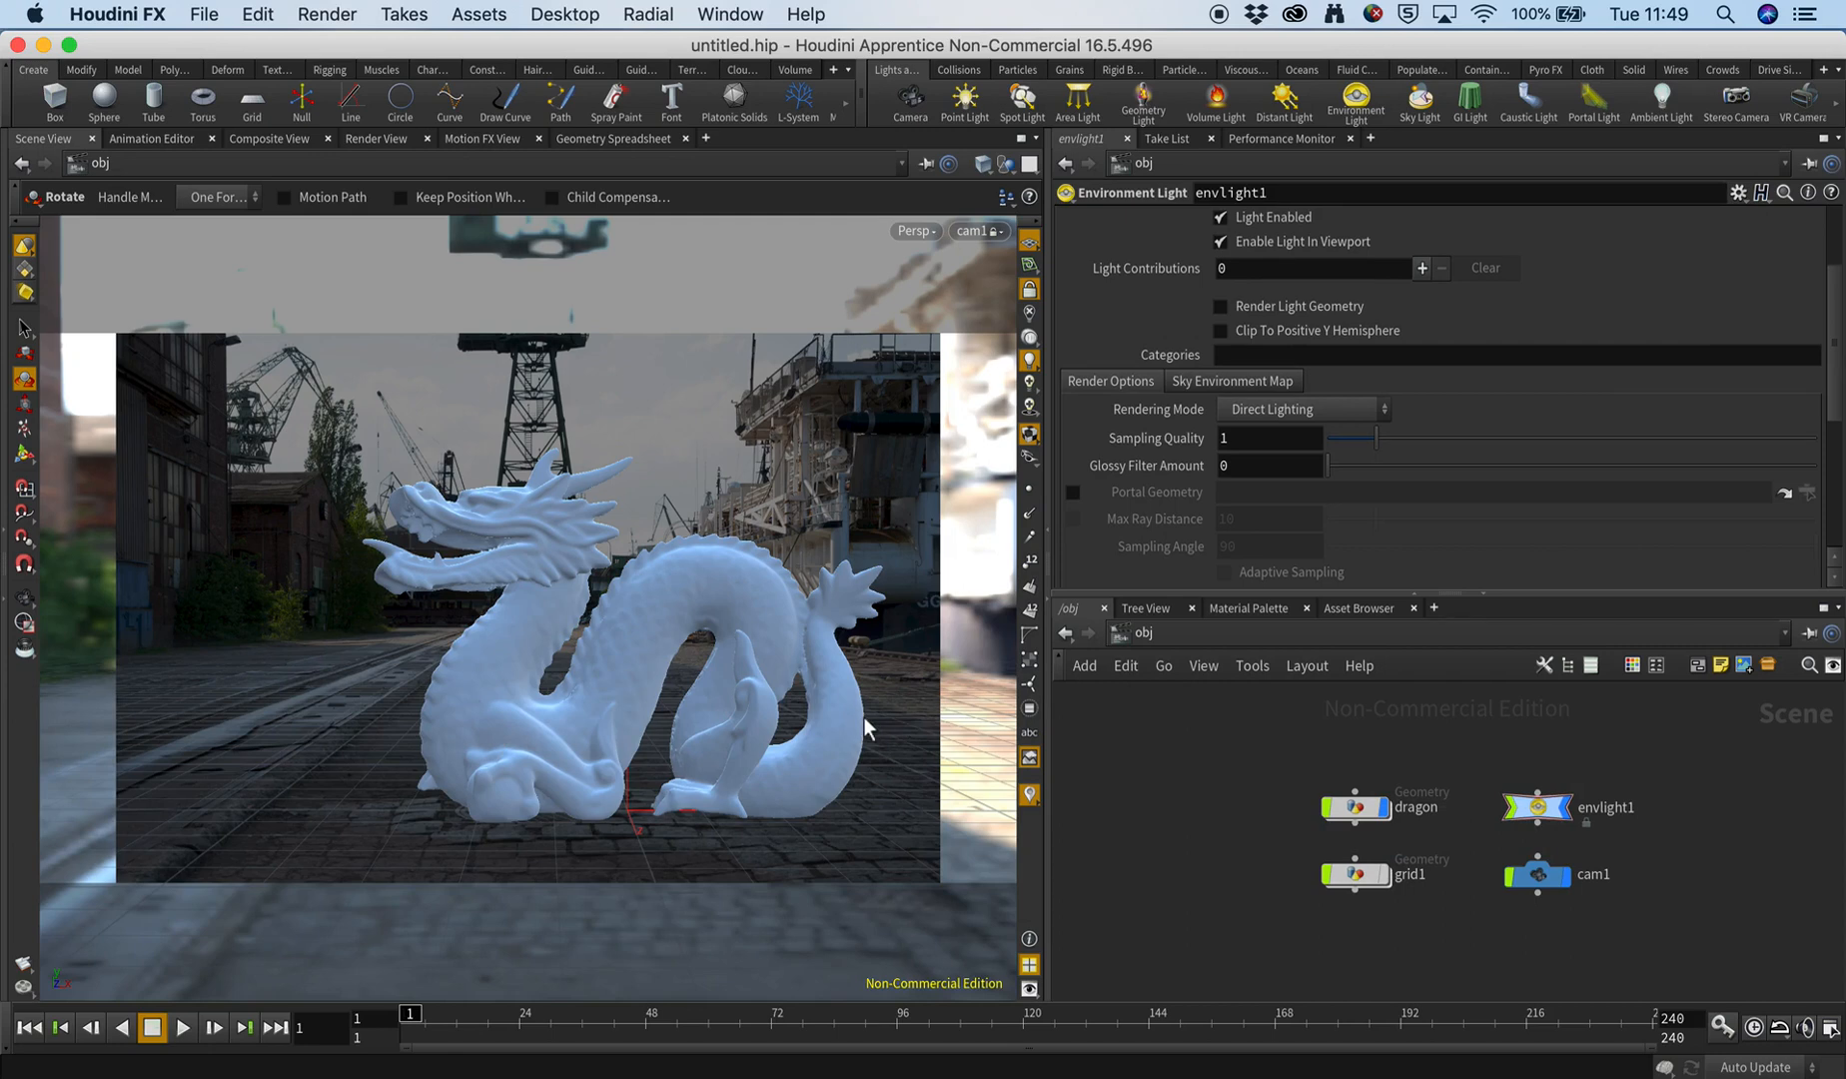
# Move the dragon to about X -0.13 and Z -1.4, and rotate it about 29.6 degrees around Y.
pyautogui.click(1388, 815)
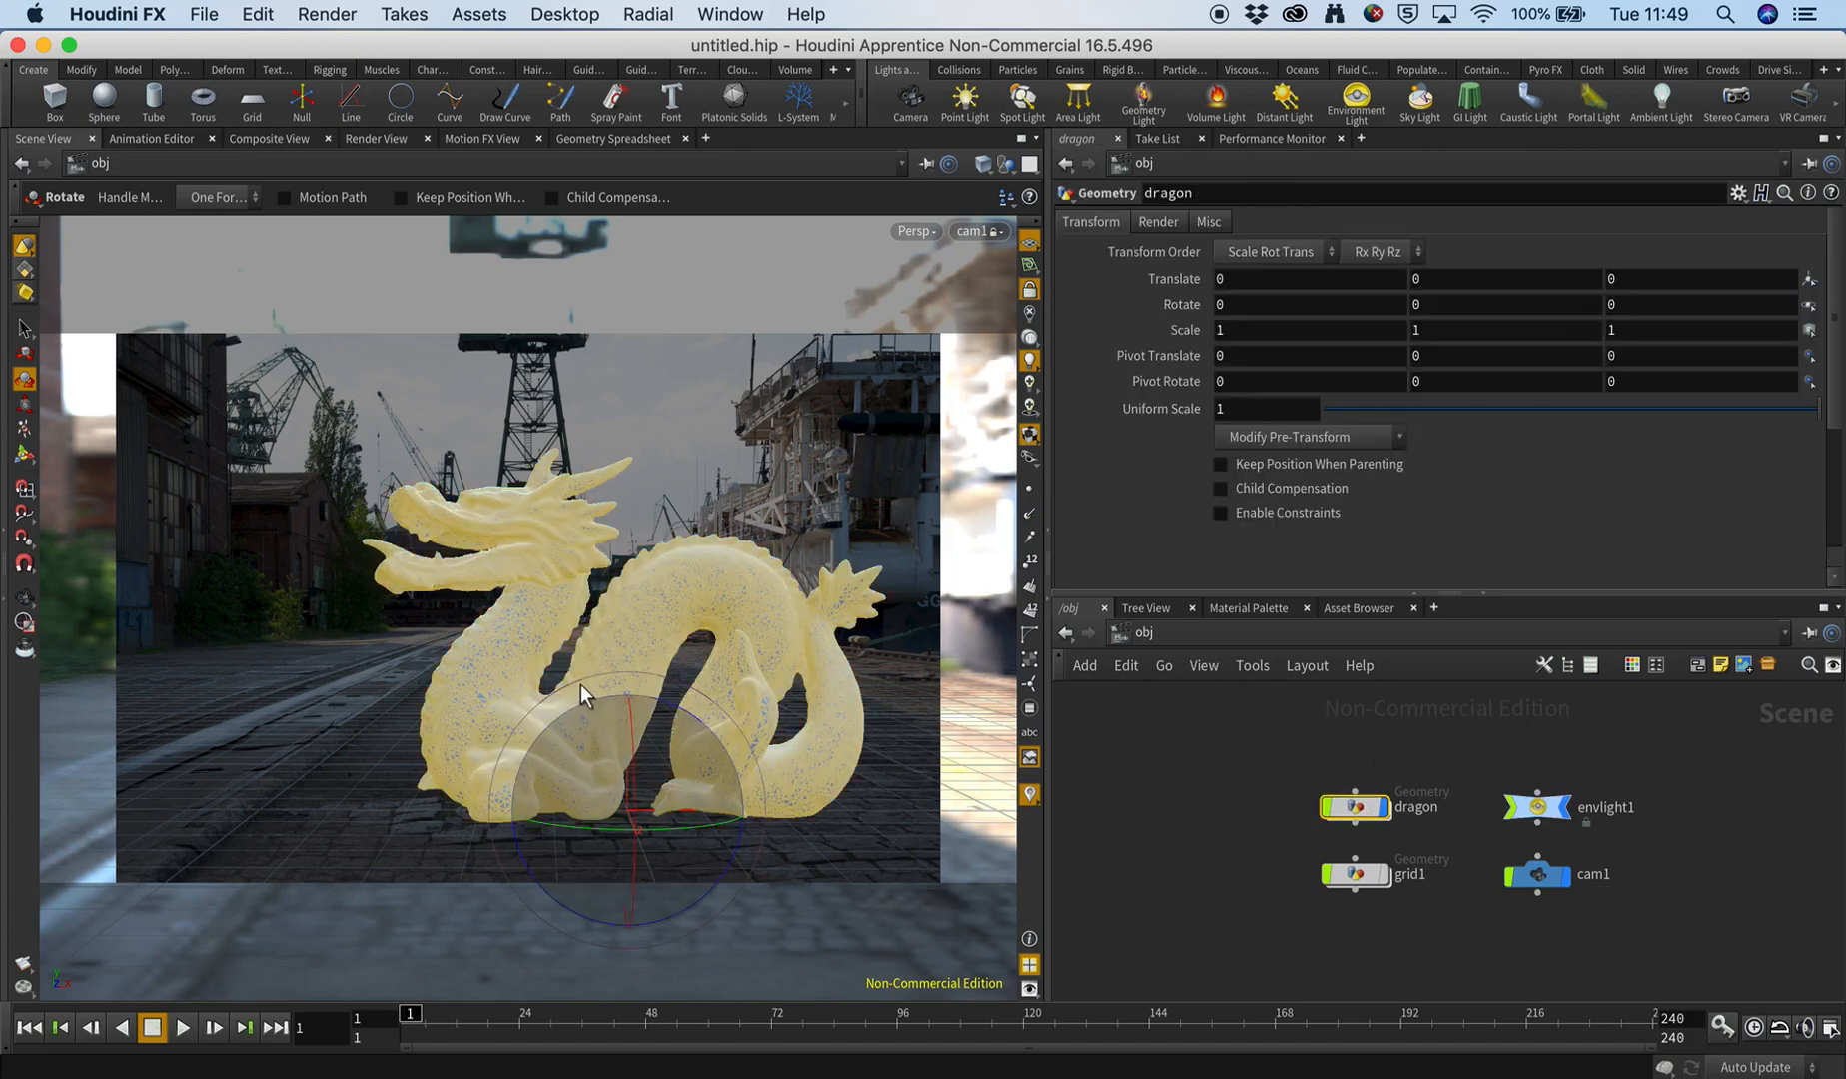
pyautogui.press('w')
pyautogui.press('w')
pyautogui.press('t')
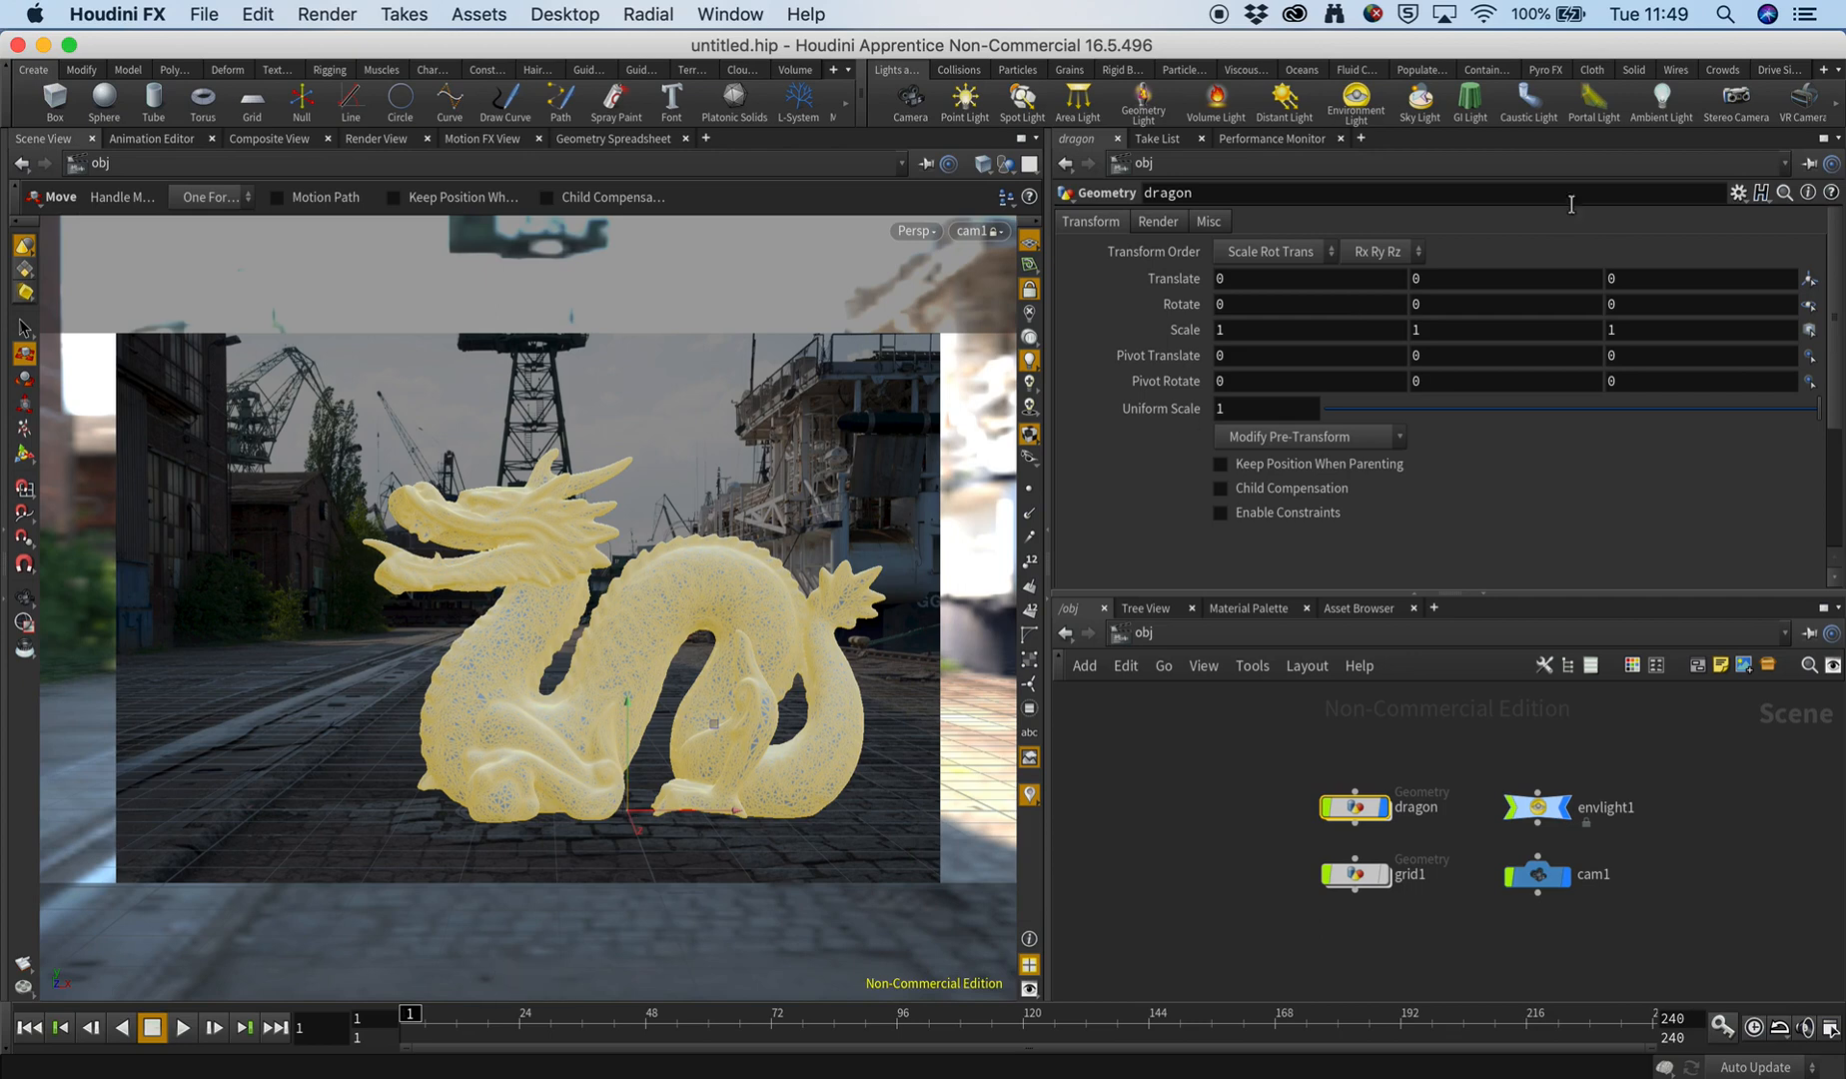
pyautogui.moveTo(1655, 279); pyautogui.dragTo(1493, 270, button='middle')
pyautogui.moveTo(701, 754); pyautogui.dragTo(659, 757)
pyautogui.press('r')
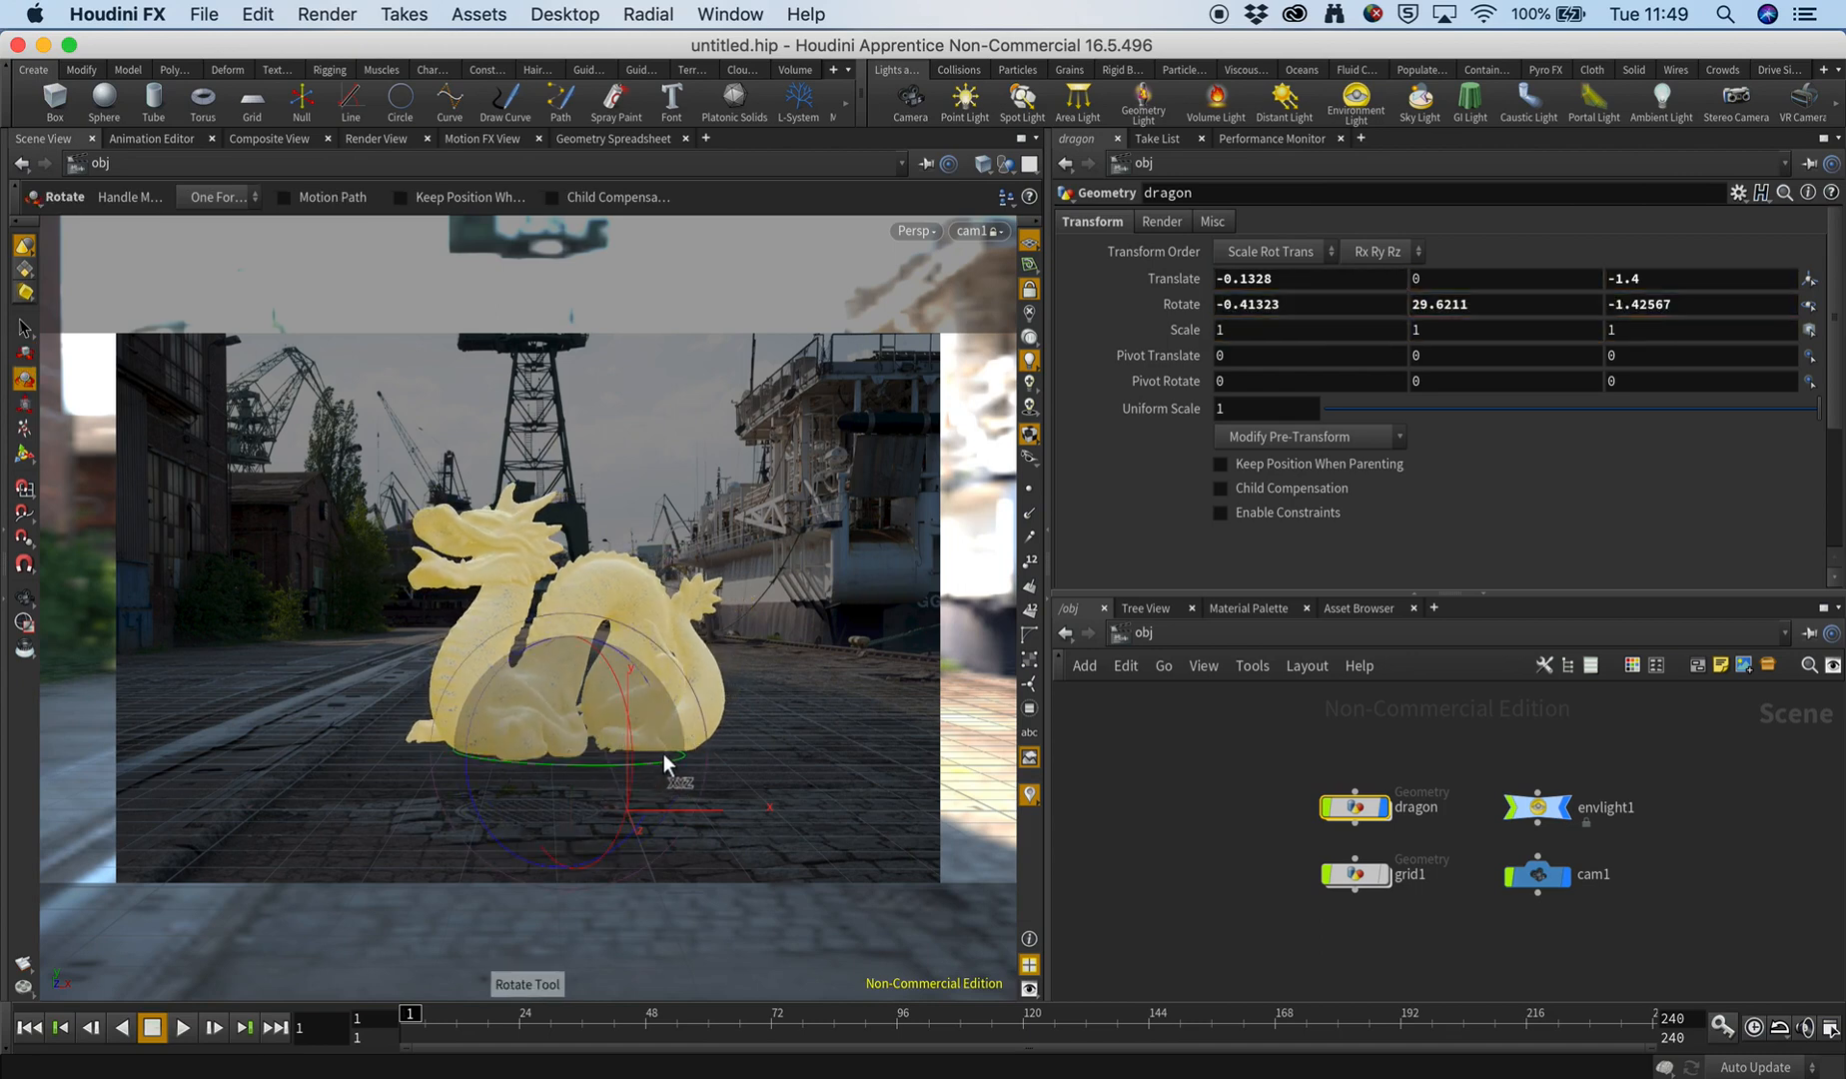
pyautogui.click(1219, 773)
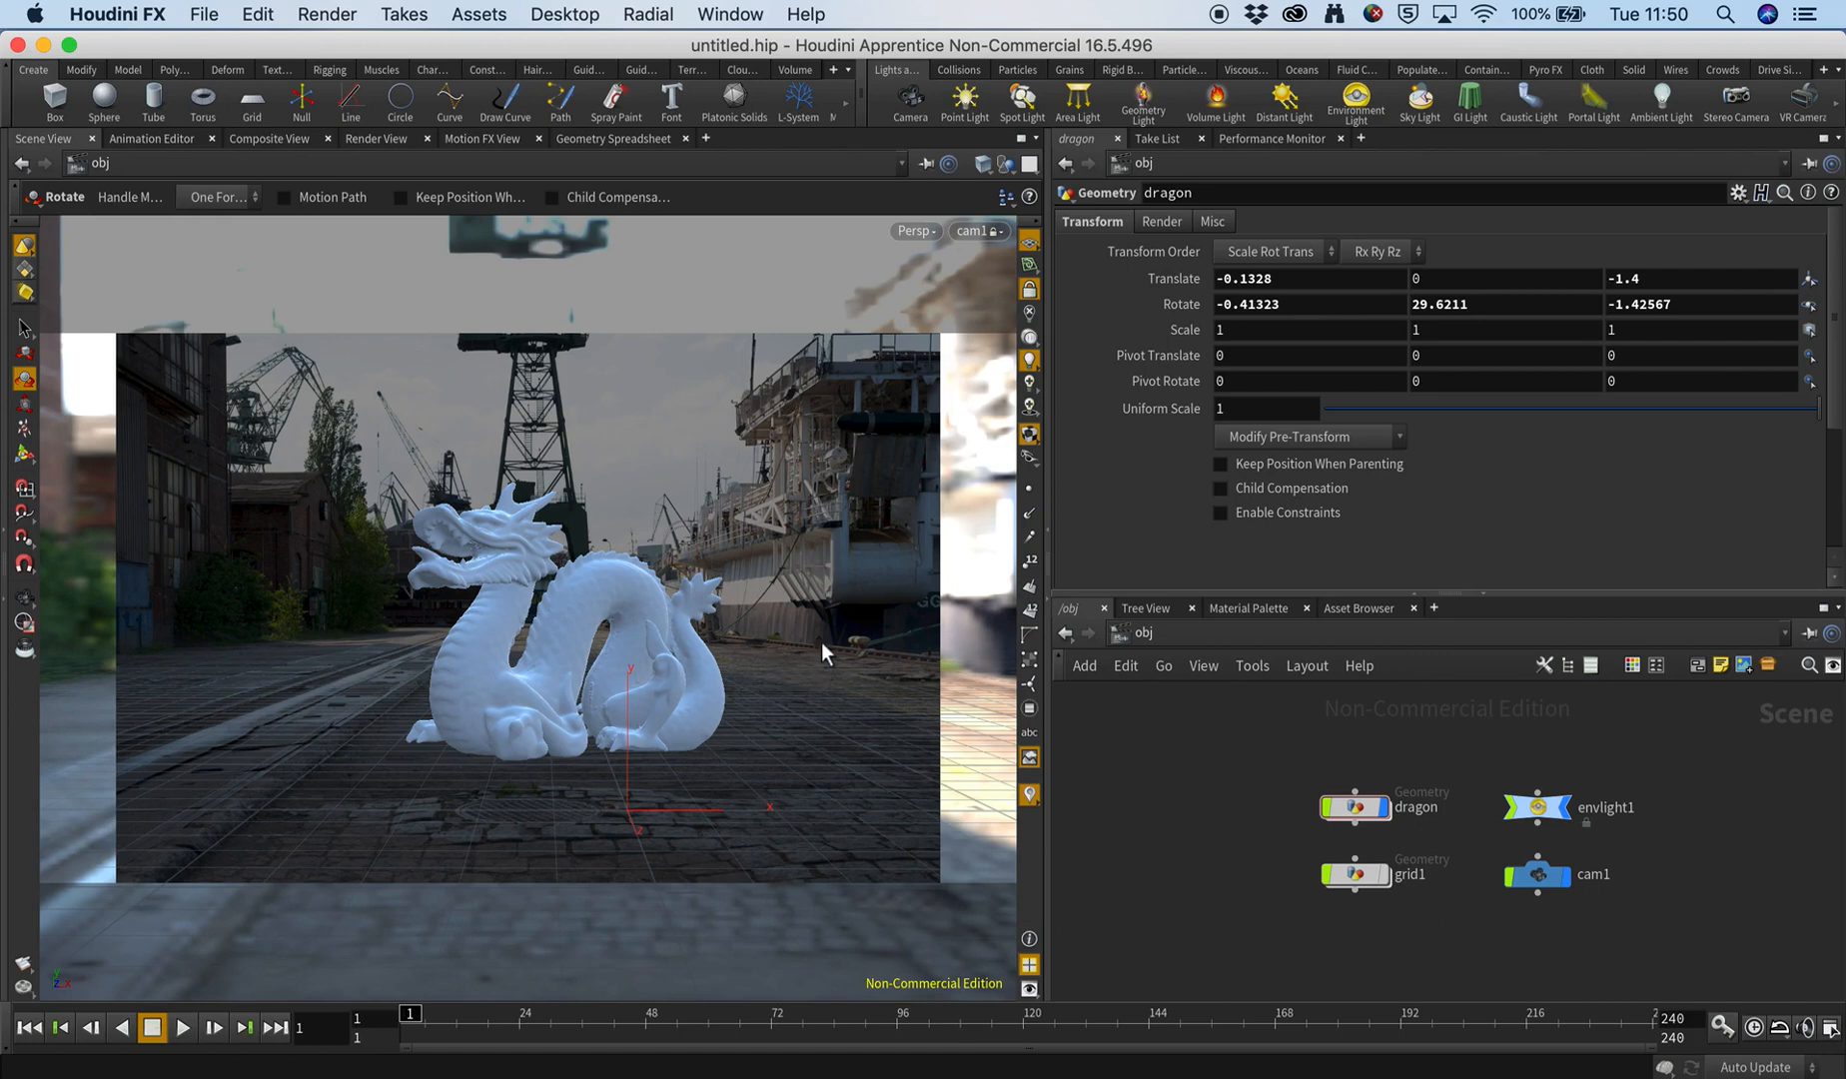
# Clear the background image path of cam1 and deselect the camera.
pyautogui.click(1538, 874)
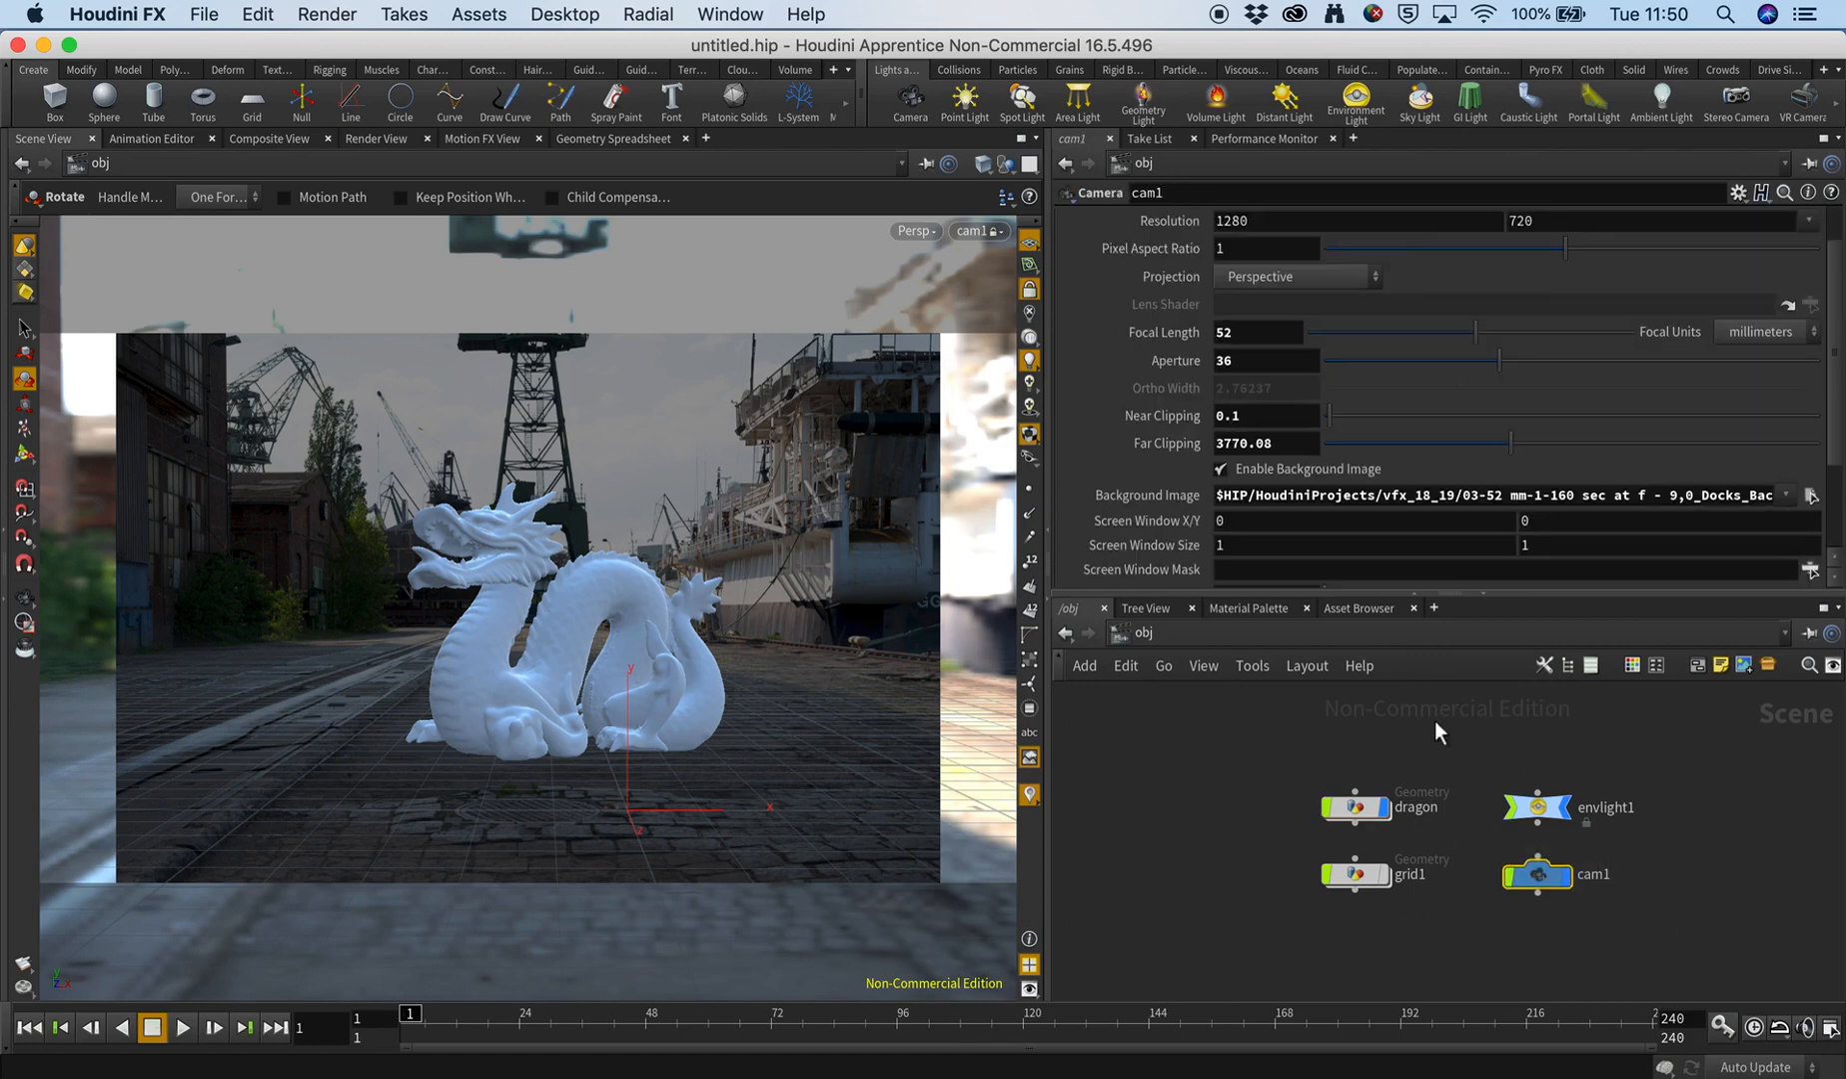
pyautogui.click(1295, 505)
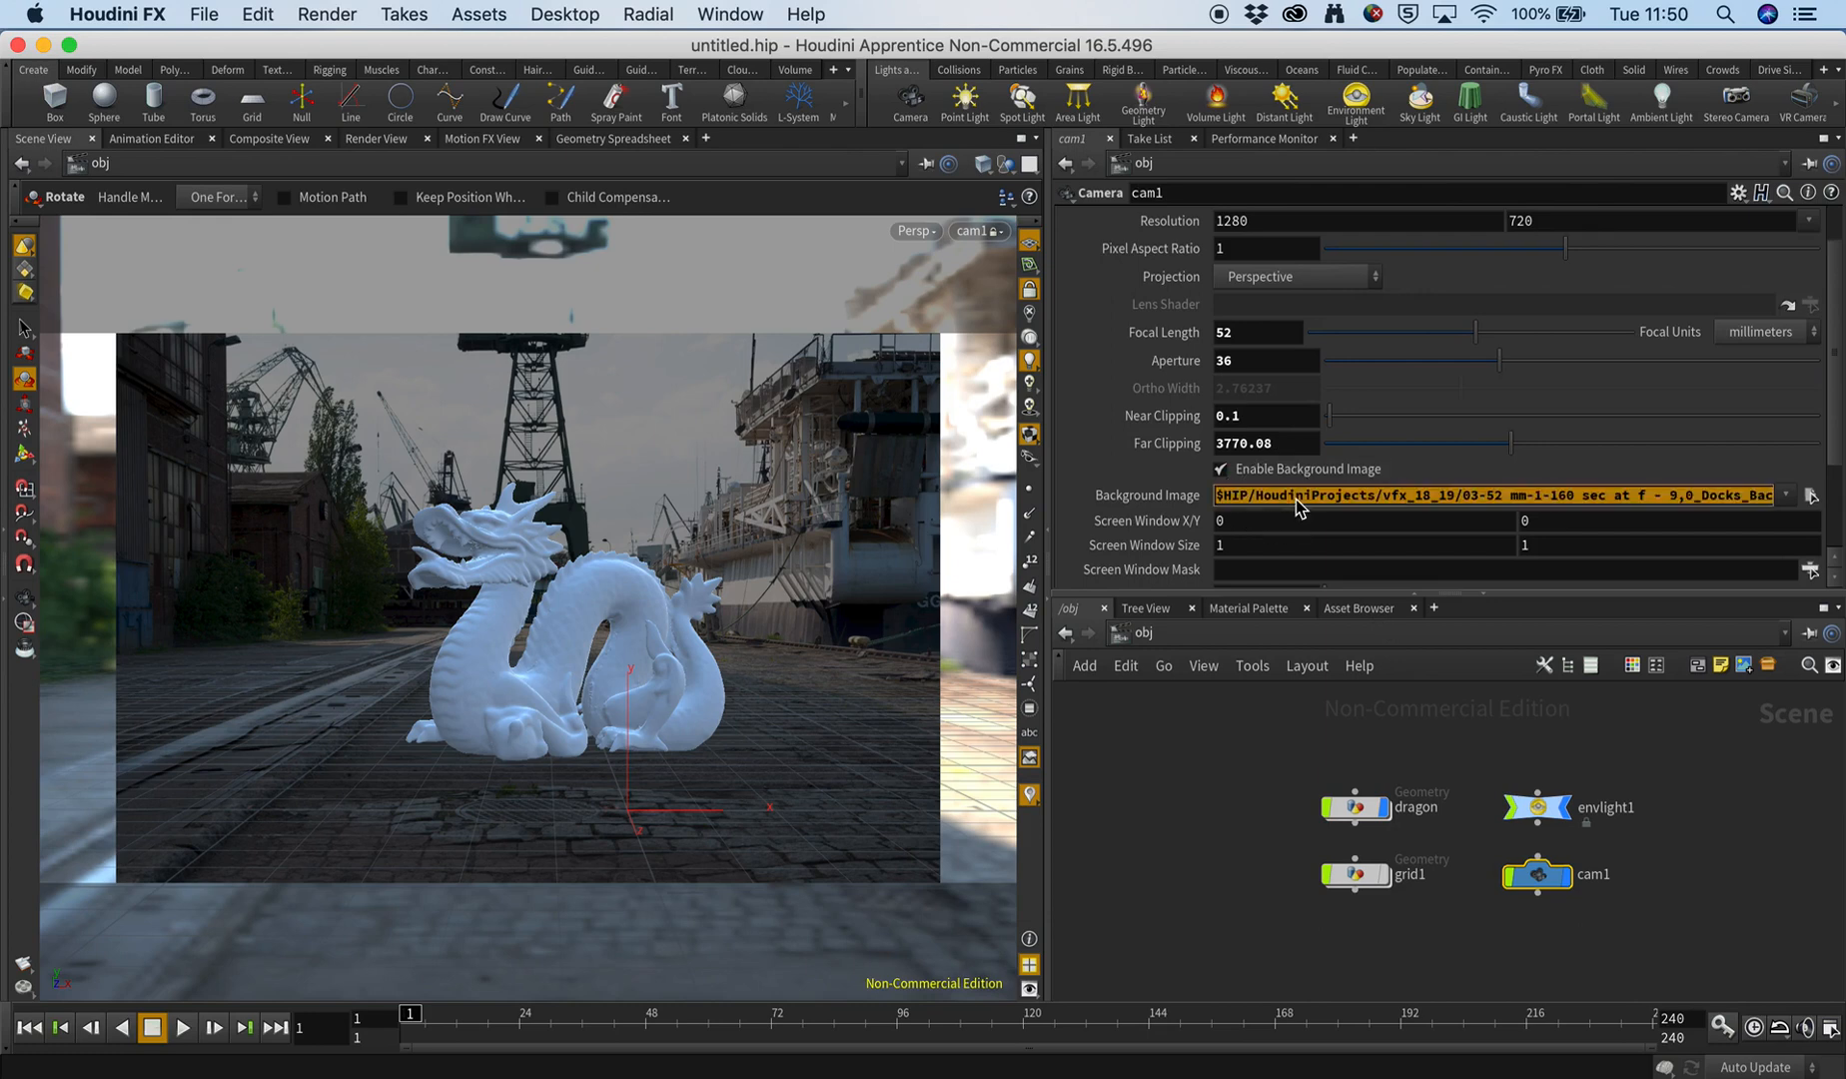
pyautogui.press('BackSpace')
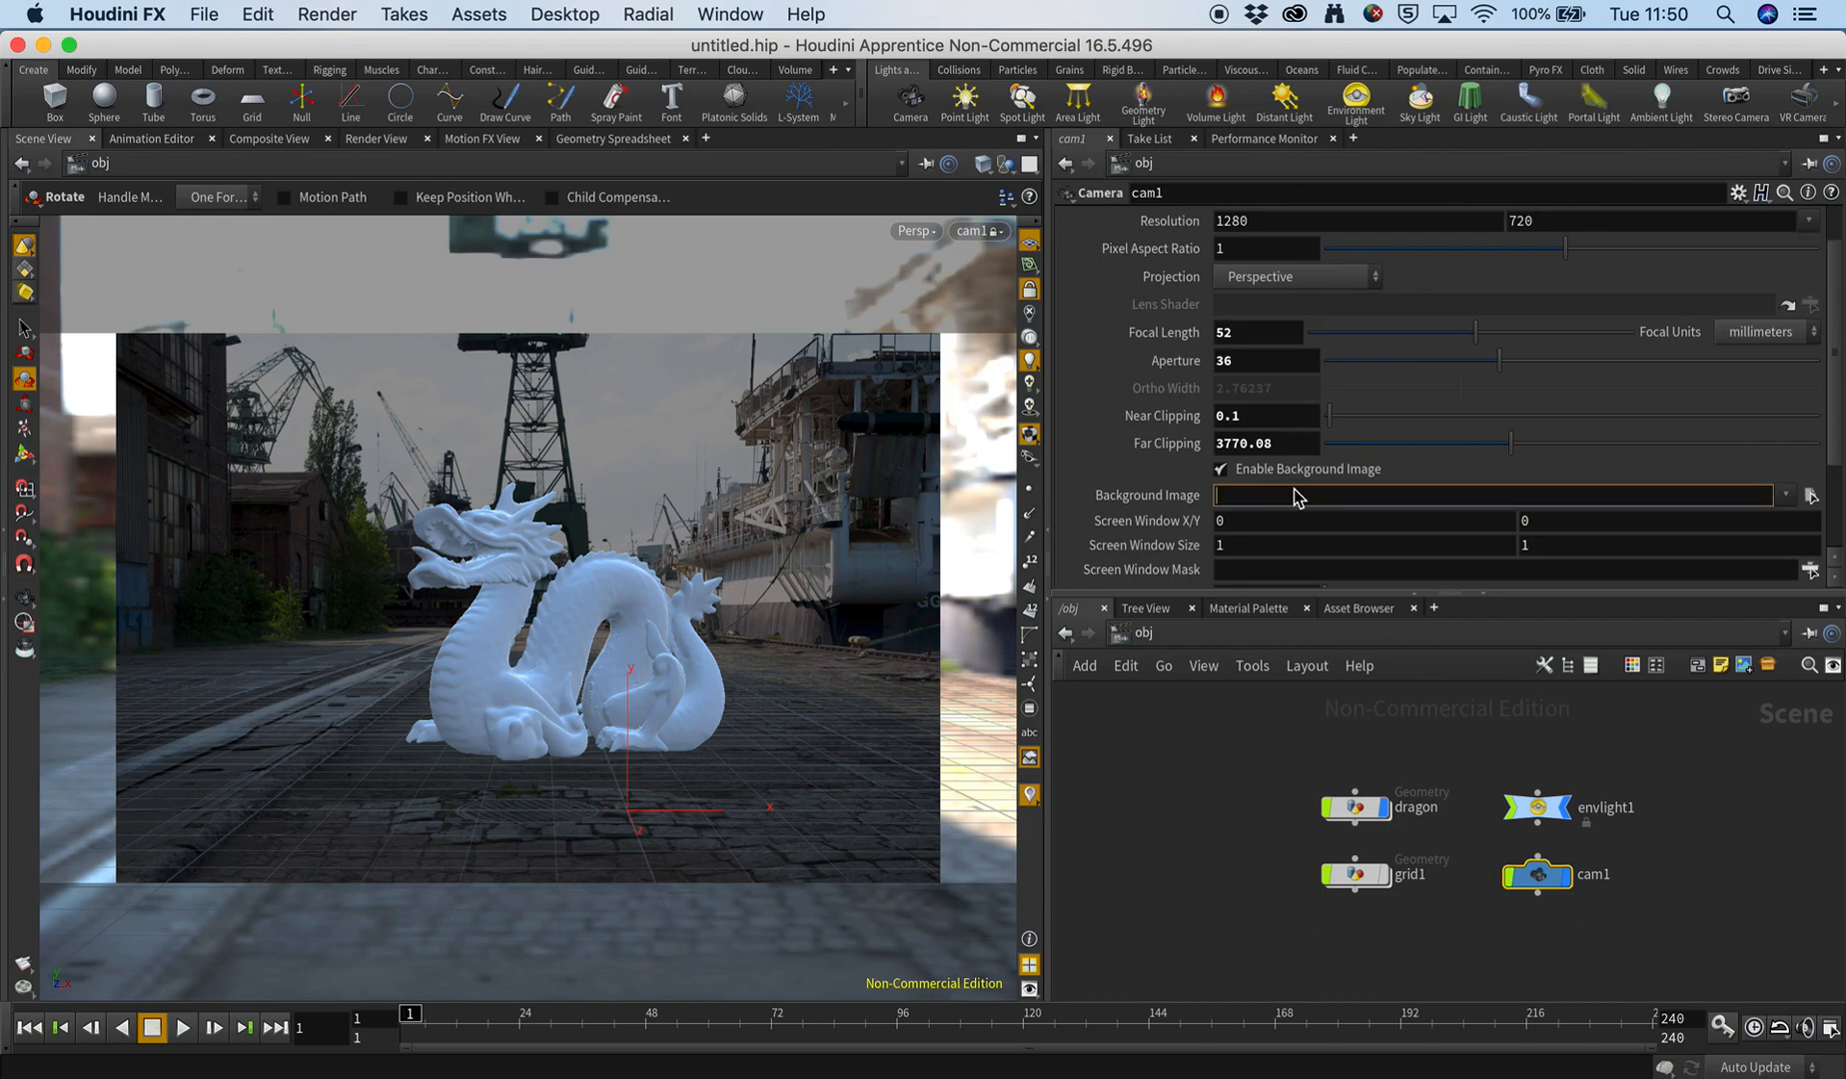
pyautogui.press('Return')
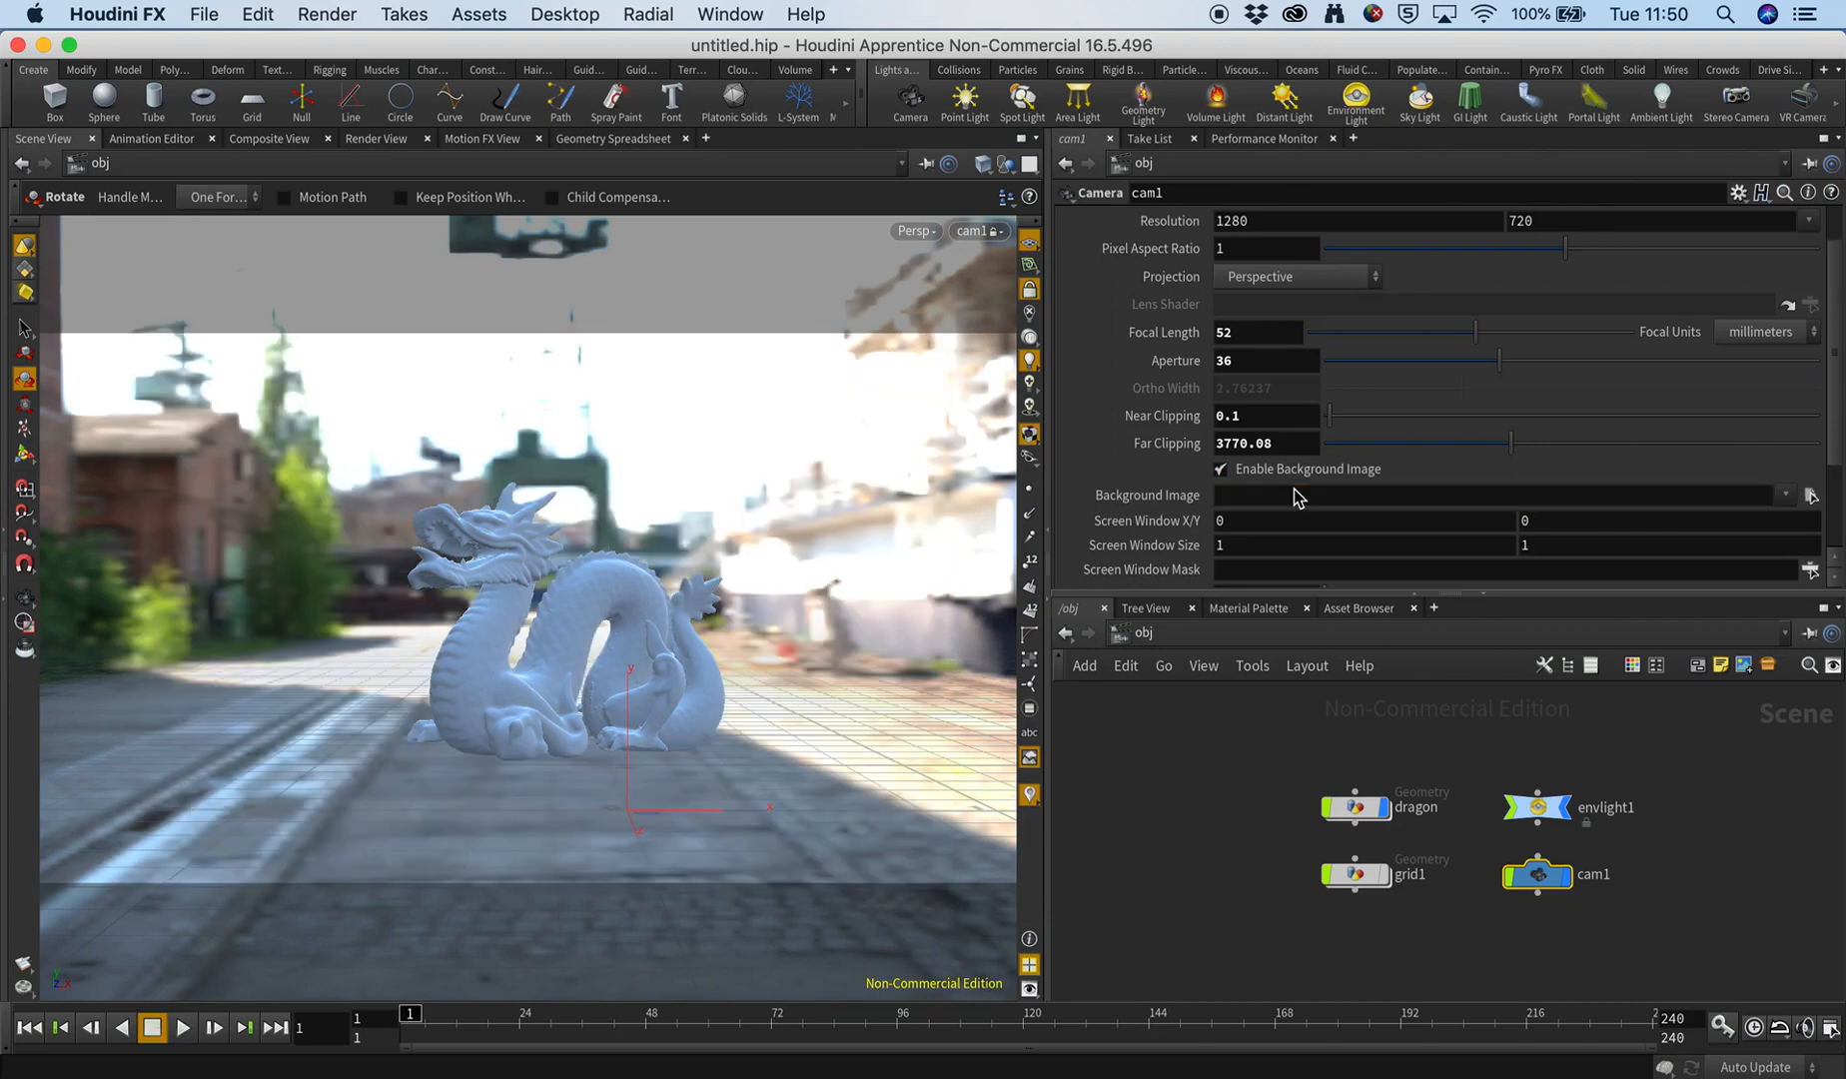
pyautogui.click(1138, 760)
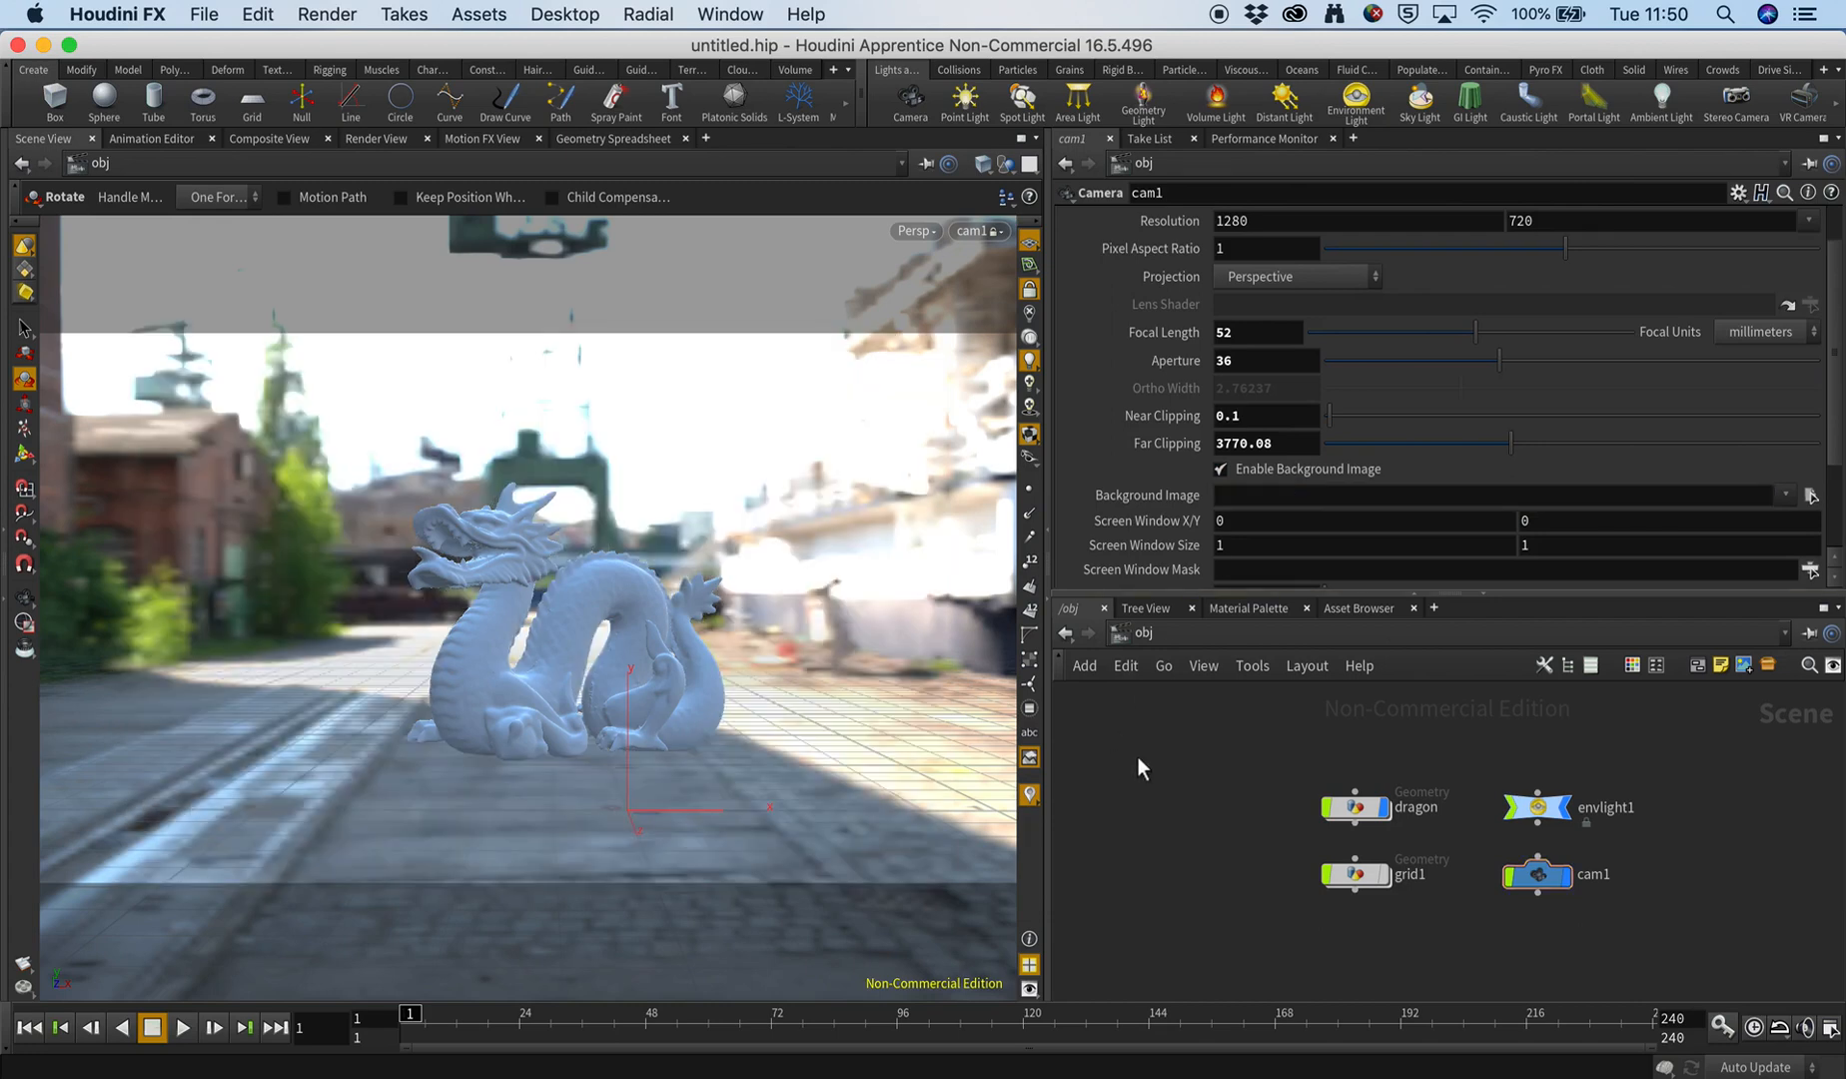